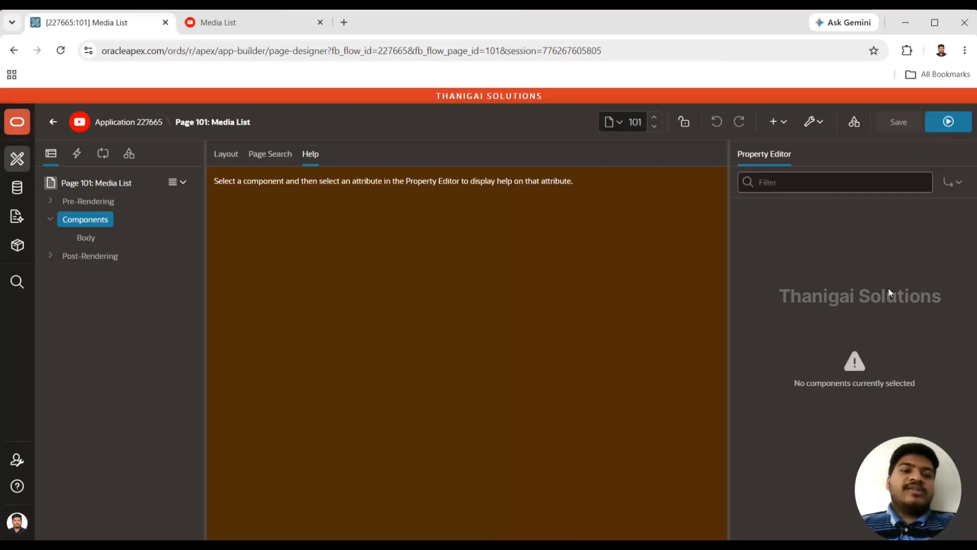
Create a region in the page Body named Media List and set its type to Media List.
right_click(86, 239)
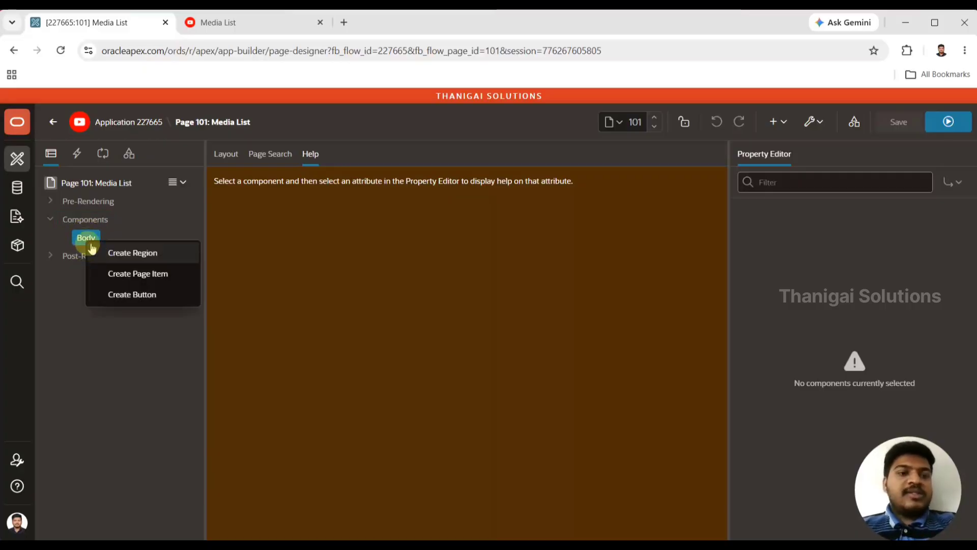
left_click(123, 253)
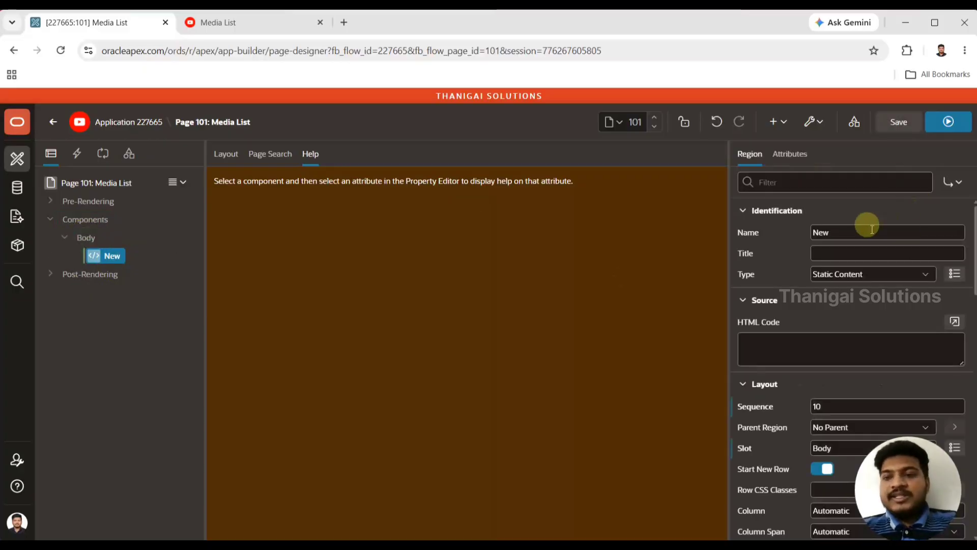
double_click(872, 229)
type("Media List")
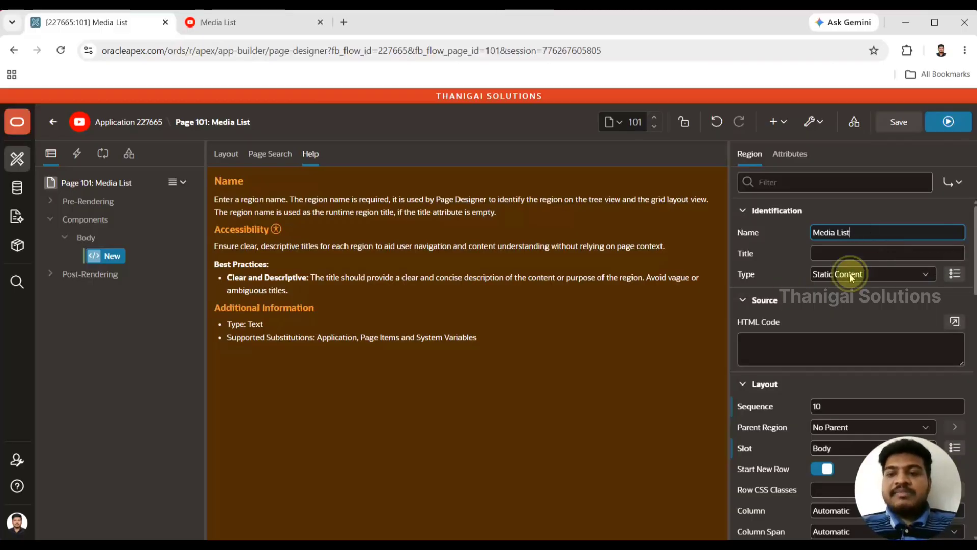
left_click(850, 275)
type("Media List")
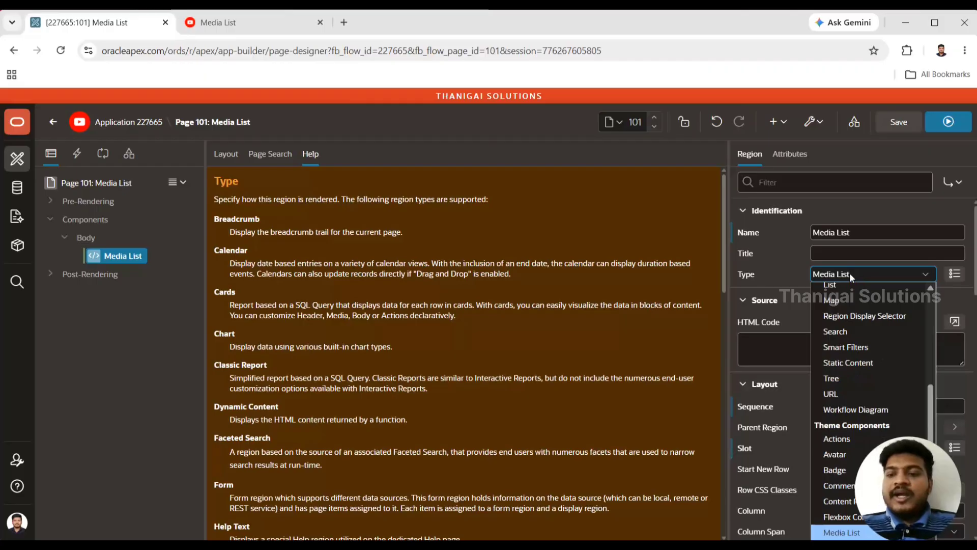
key("Return")
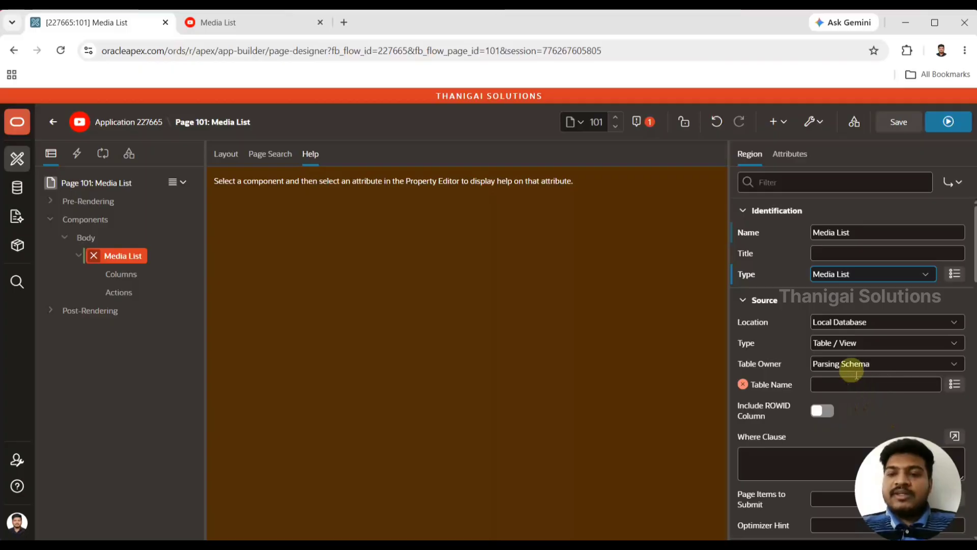
Set the Media List region's source location to Local Database and its source type to Table / View.
left_click(862, 367)
left_click(864, 366)
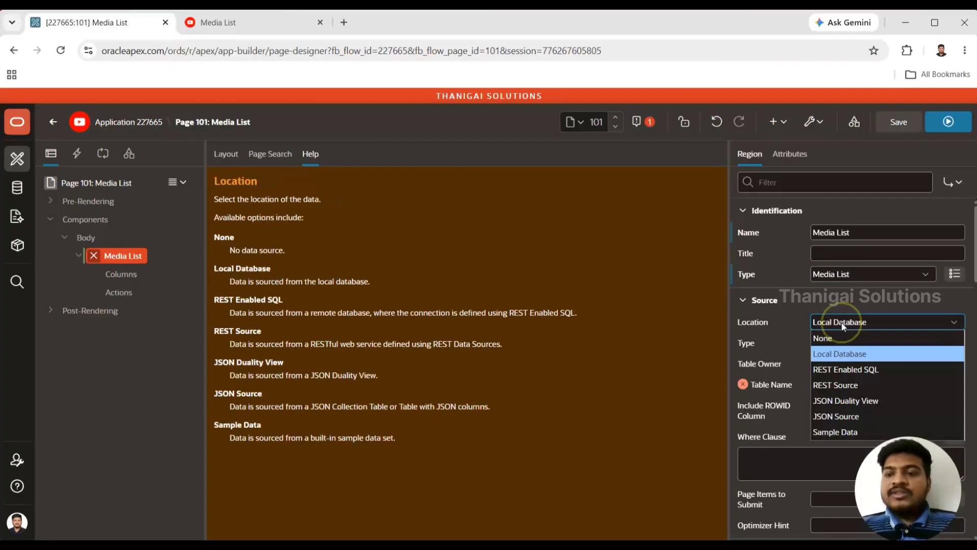
left_click(842, 321)
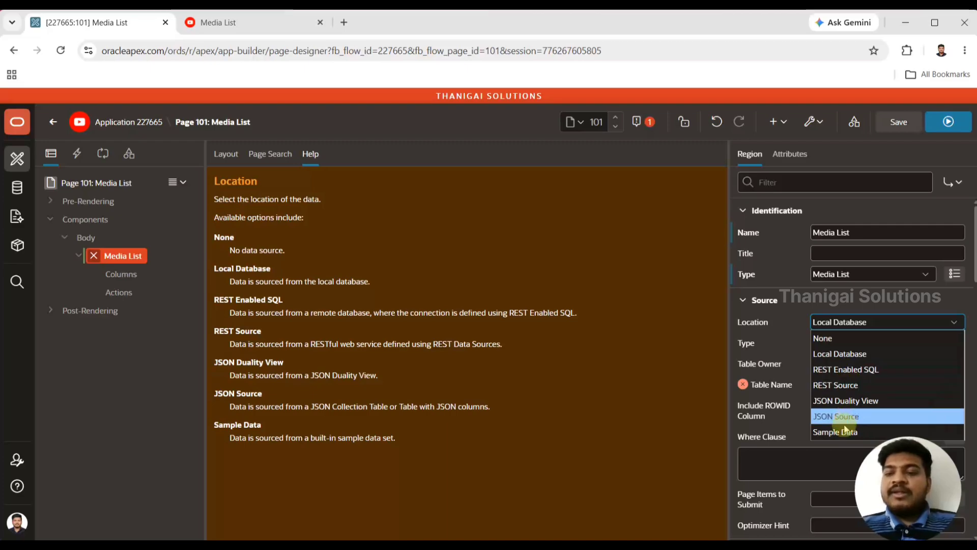
left_click(842, 354)
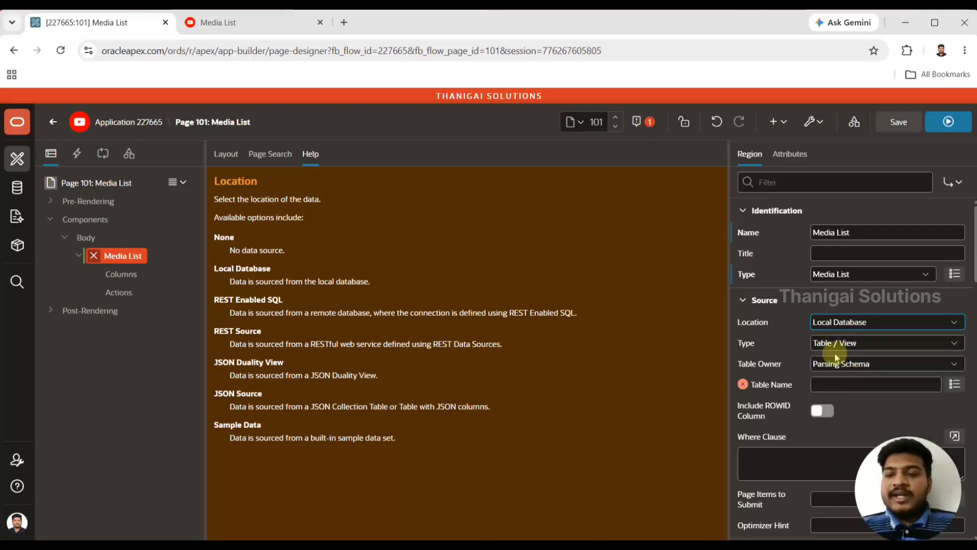
left_click(841, 344)
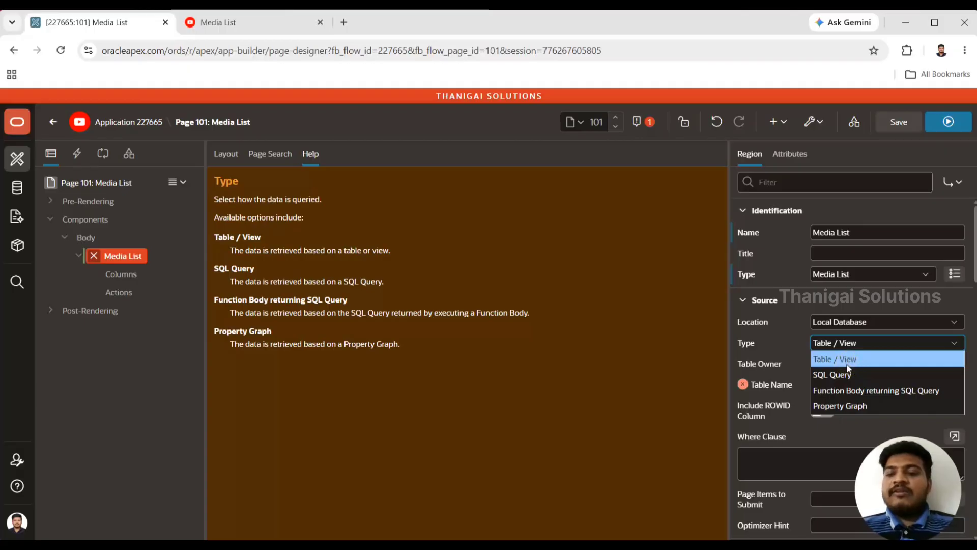
left_click(847, 364)
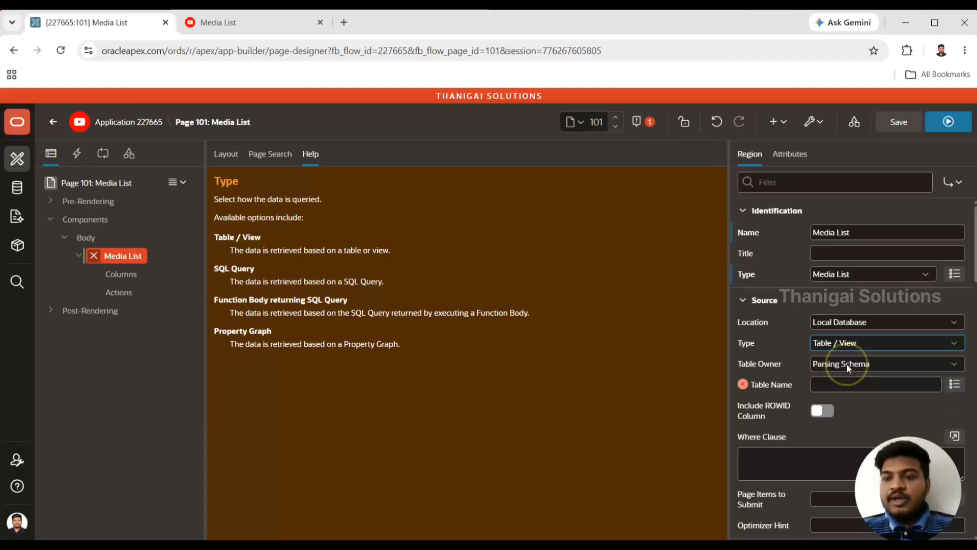
Search the tables for emp, choose EMP as the region's source table, and try to save the page.
left_click(952, 385)
left_click(400, 225)
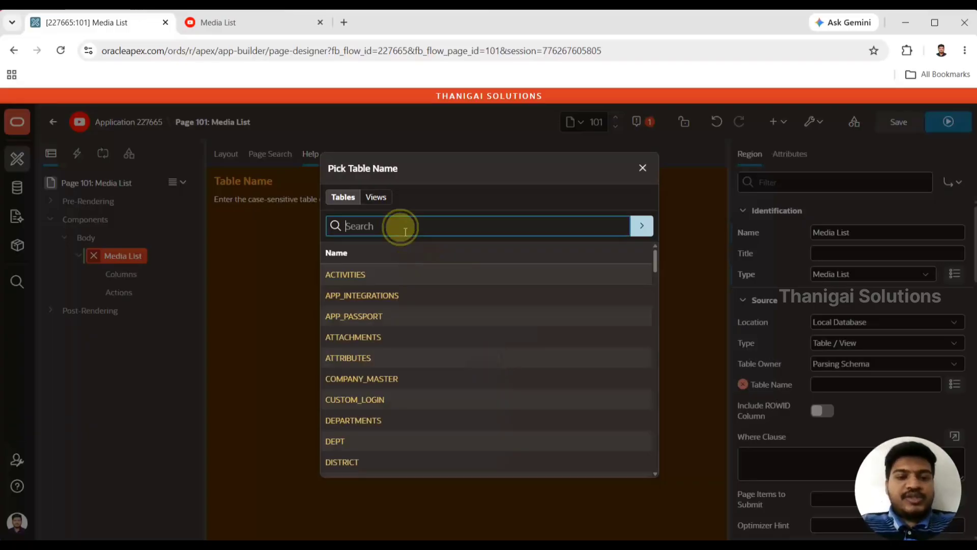
type("emp")
key("Return")
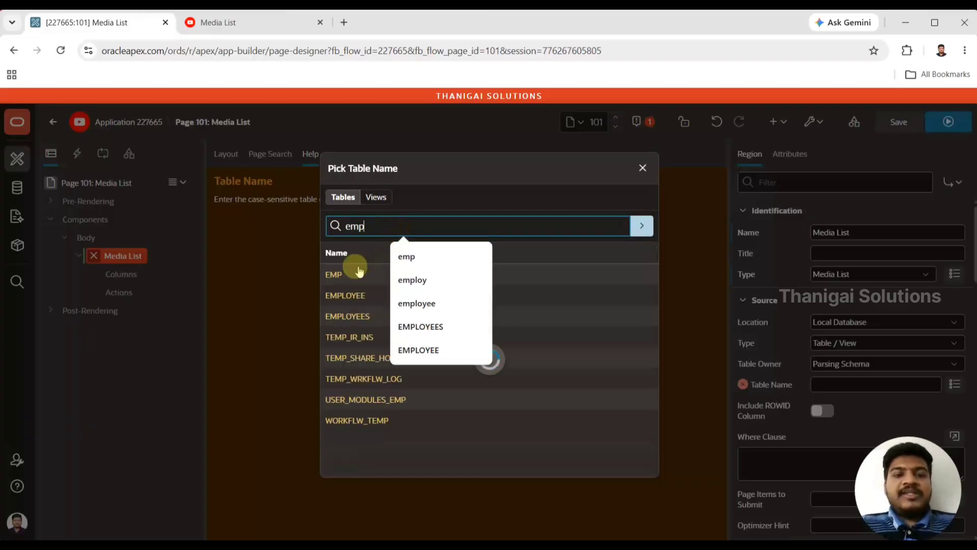
left_click(335, 278)
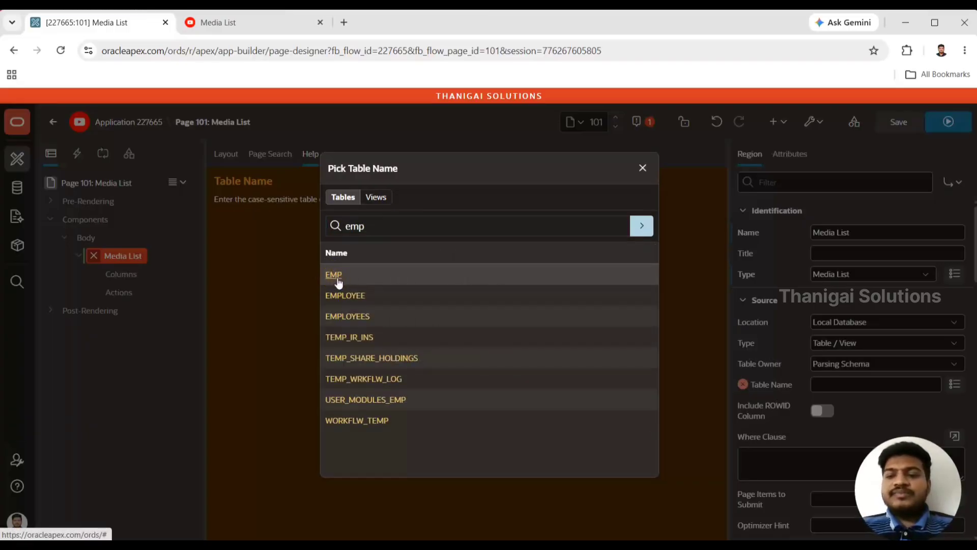
left_click(337, 278)
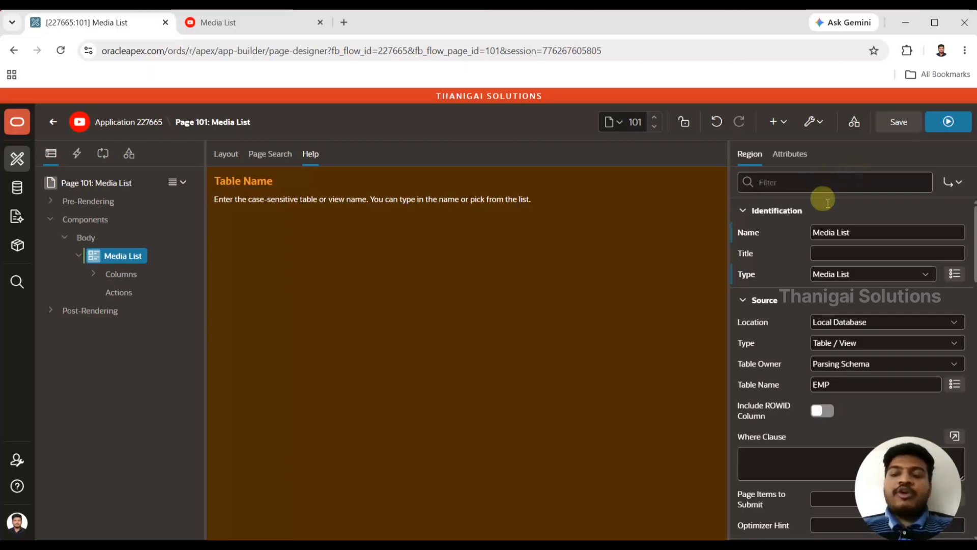
left_click(896, 121)
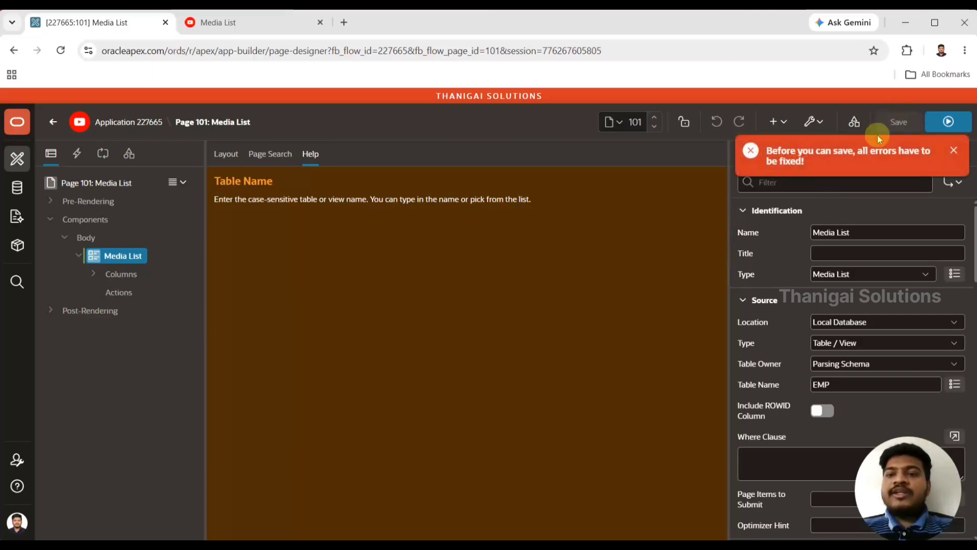
left_click(954, 150)
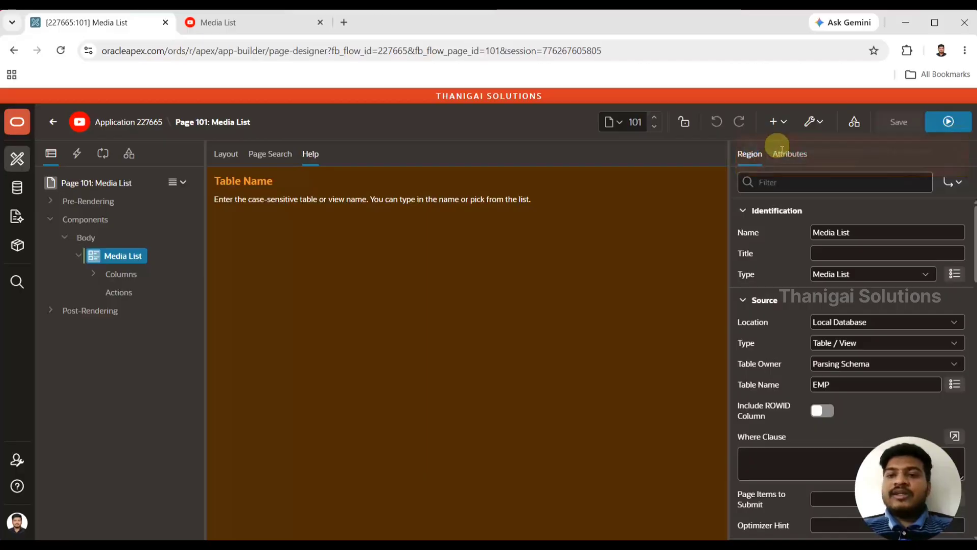
Set the Media List region's Title attribute to the ENAME column and save the page.
left_click(787, 155)
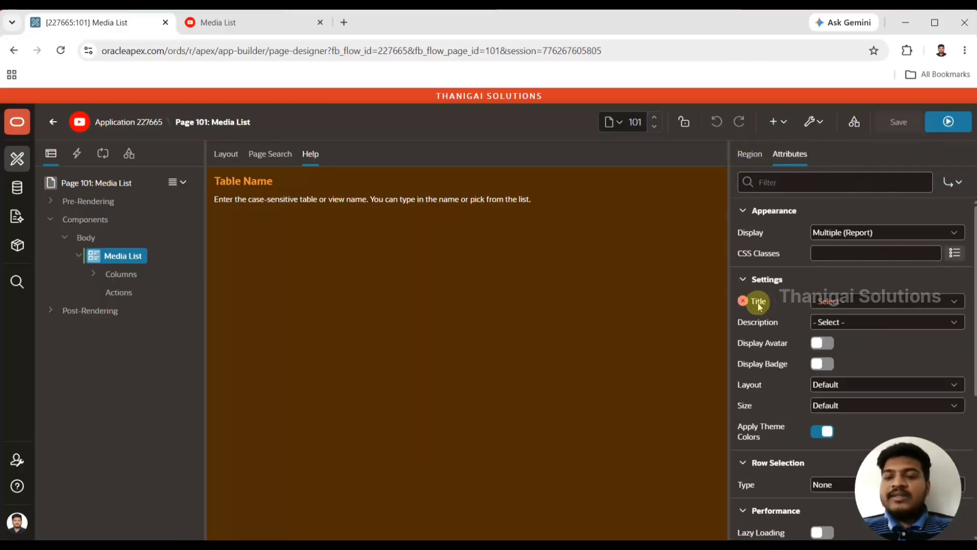
left_click(840, 301)
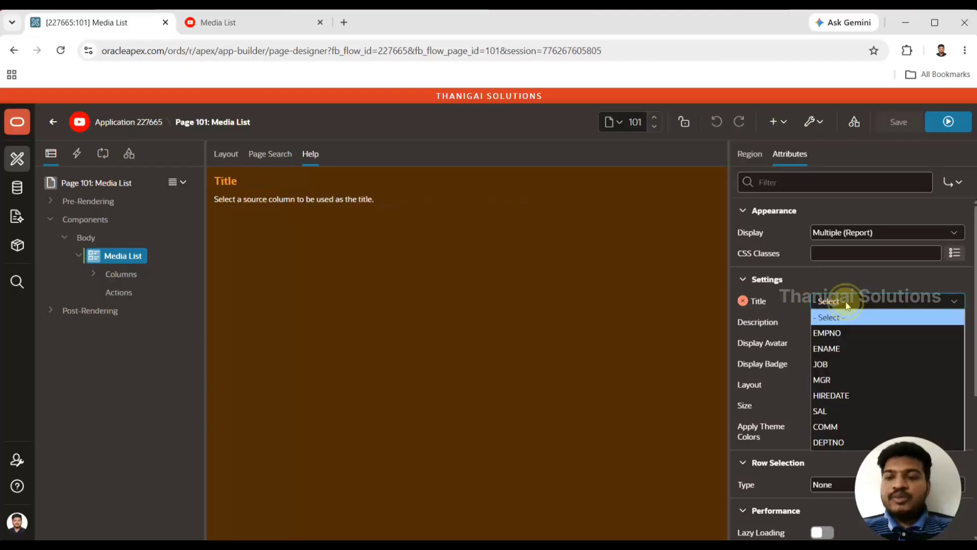
left_click(832, 351)
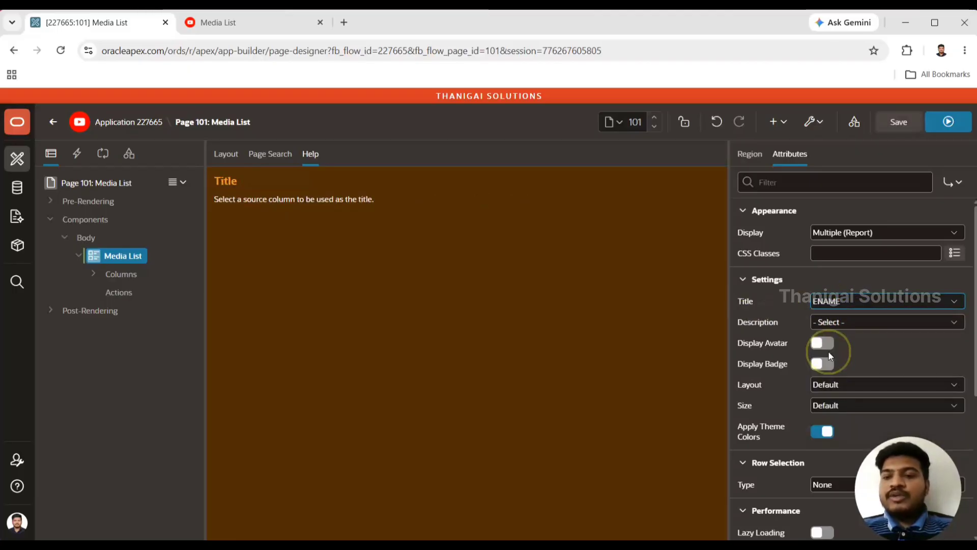
left_click(906, 123)
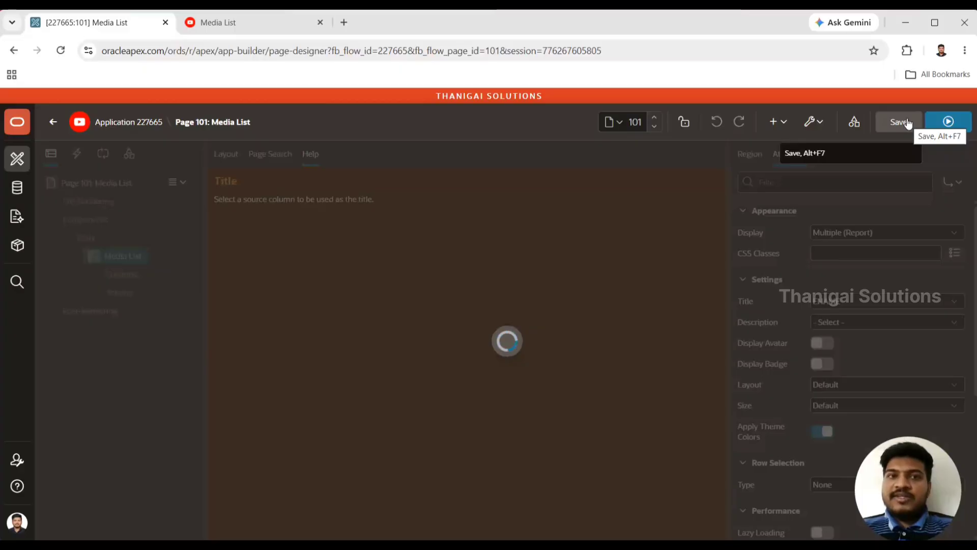
Run the page and look through the rows of the rendered media list.
left_click(949, 122)
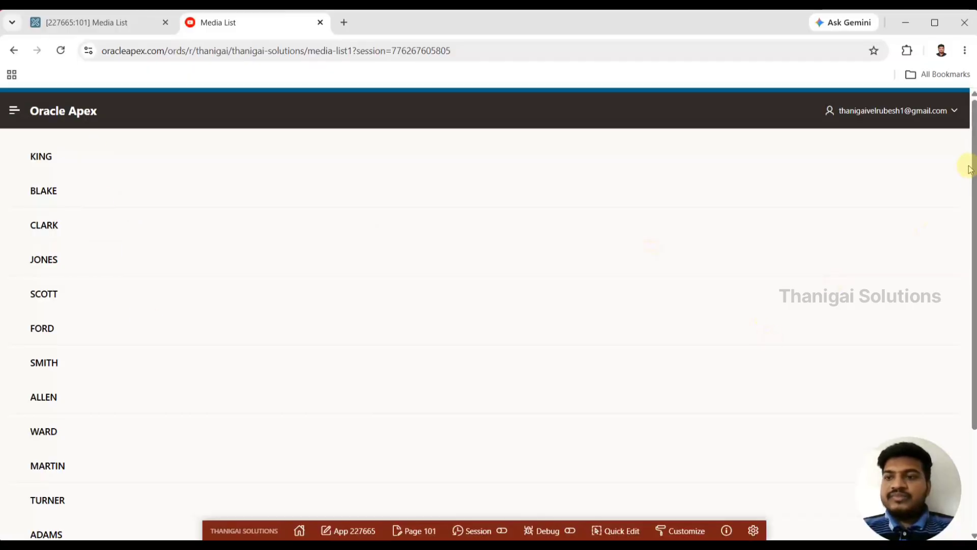
scroll(969, 169, "down", 3)
scroll(954, 190, "up", 3)
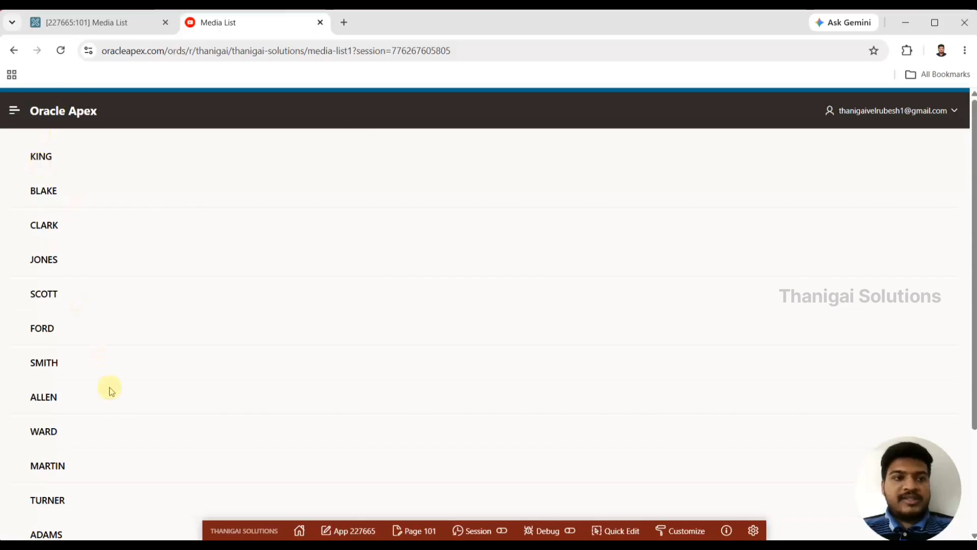
Return to the page designer, set the region's Description attribute to the JOB column, and save the page.
left_click(114, 23)
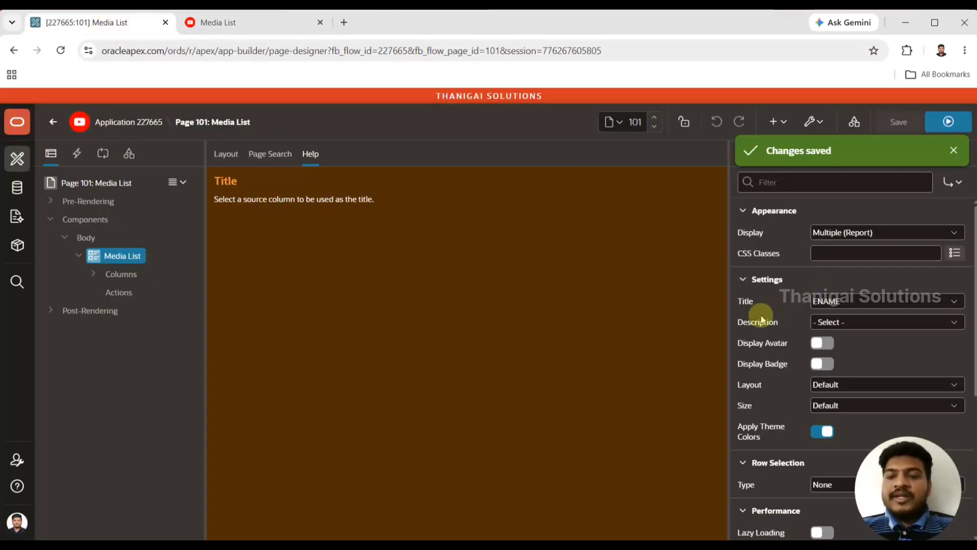
left_click(832, 324)
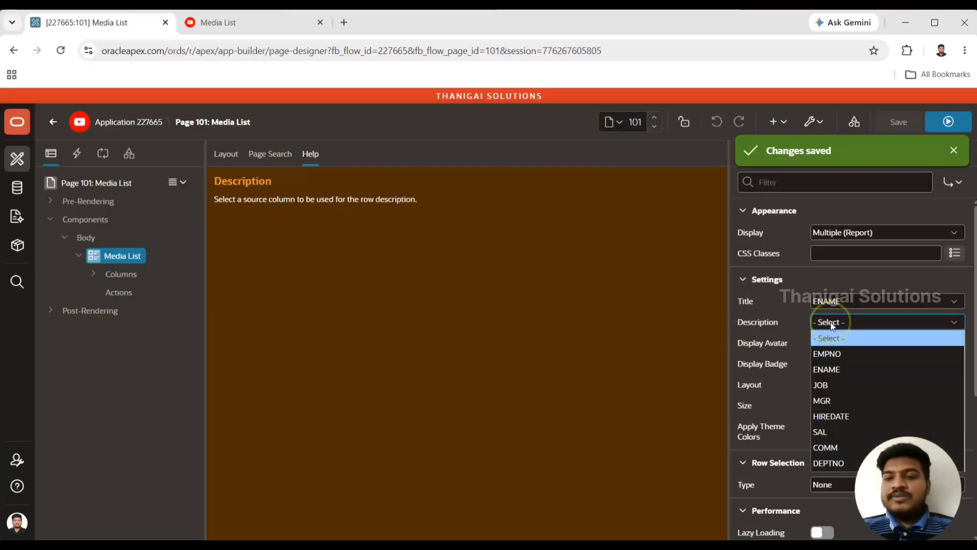
left_click(839, 381)
left_click(916, 129)
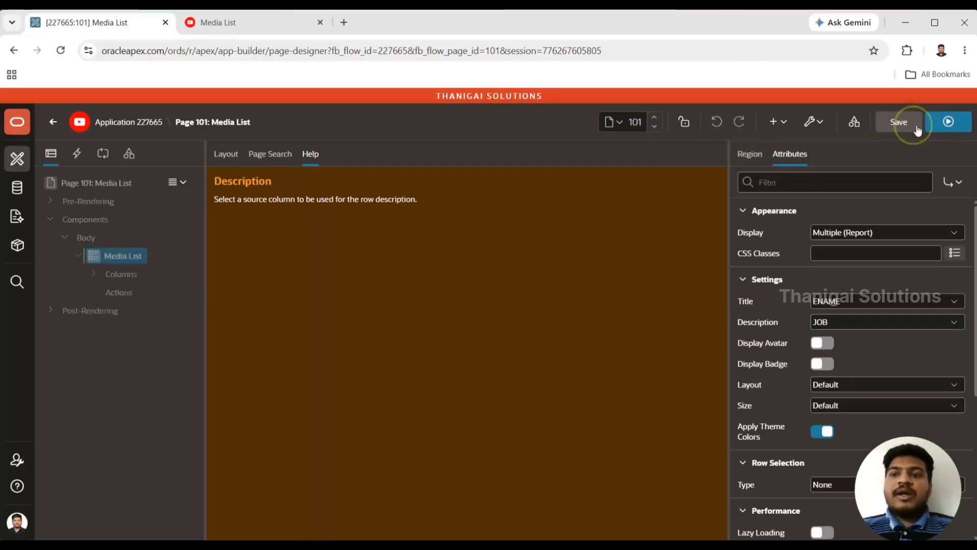
Reload the running Media List page and check the description under each row's title.
left_click(269, 26)
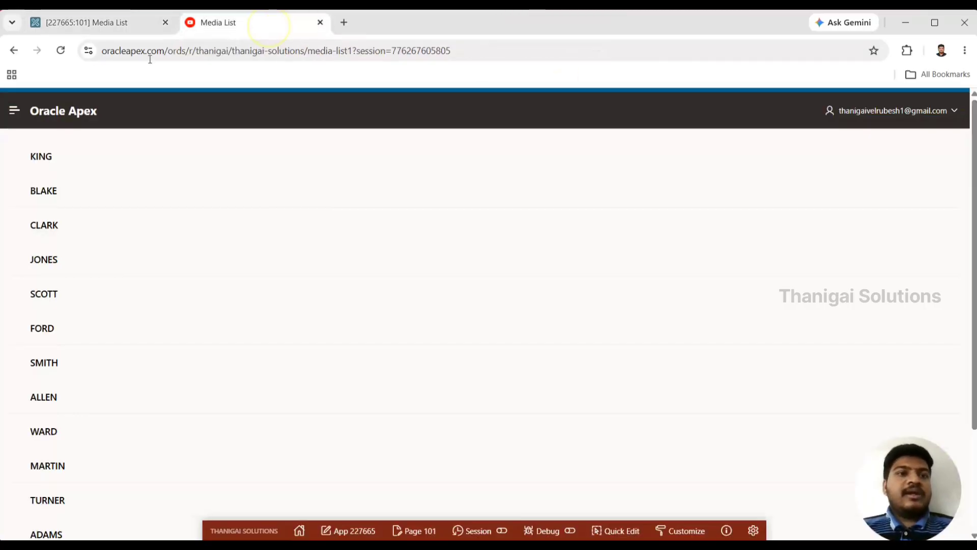
left_click(60, 51)
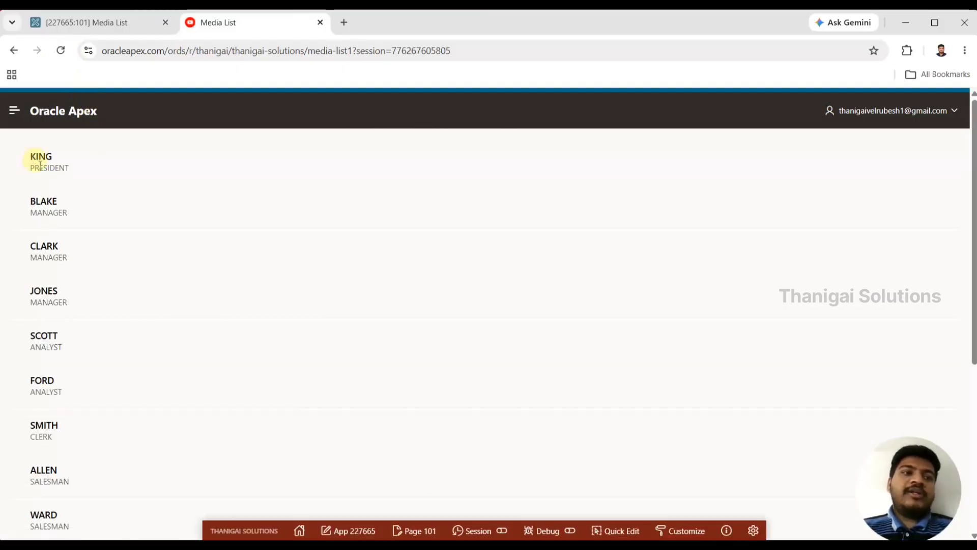
left_click_drag(31, 168, 93, 175)
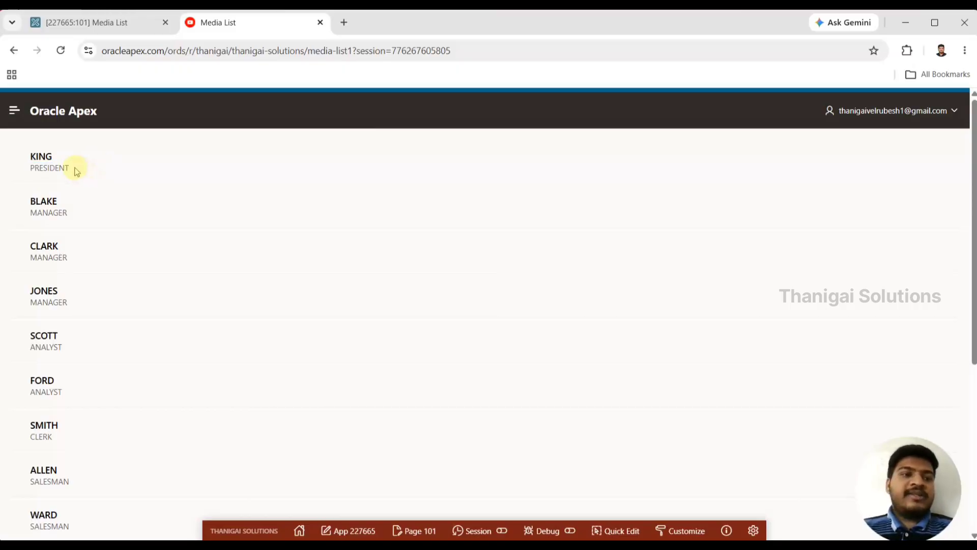
left_click_drag(31, 163, 33, 164)
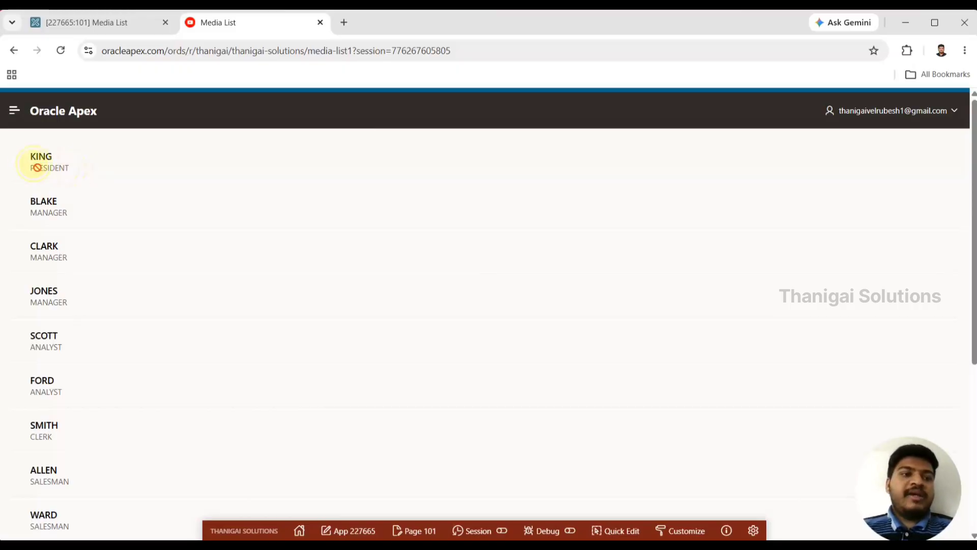
Return to the page designer and turn on Display Avatar for the Media List region.
left_click(125, 23)
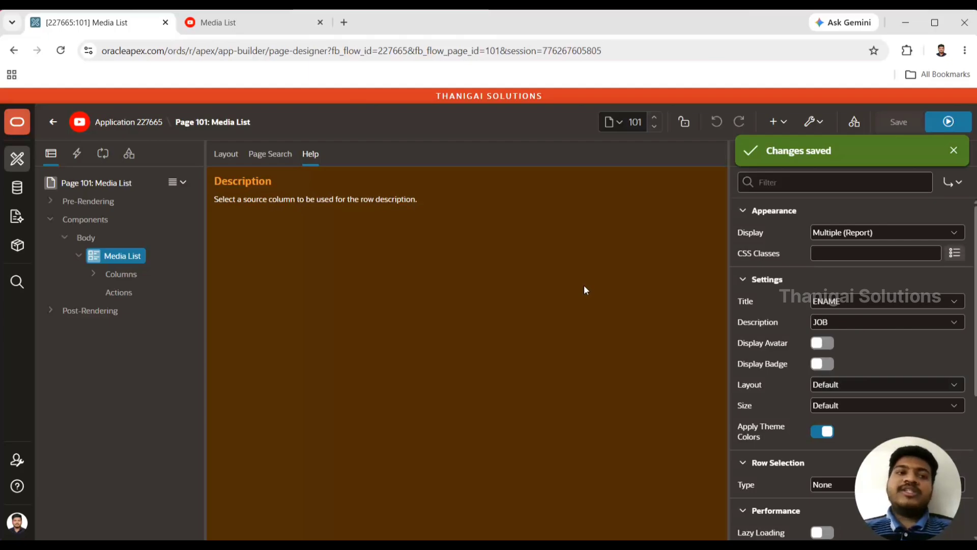
left_click(953, 150)
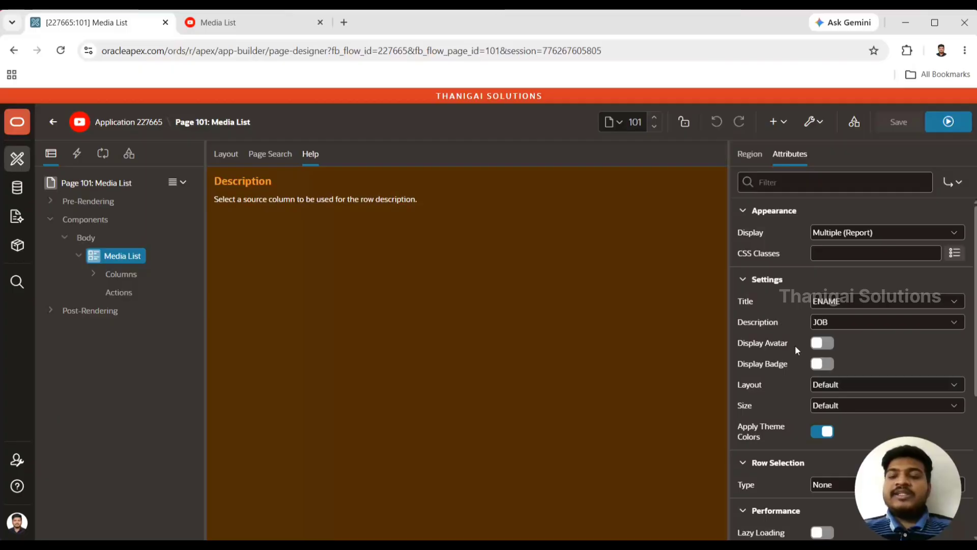
left_click(821, 344)
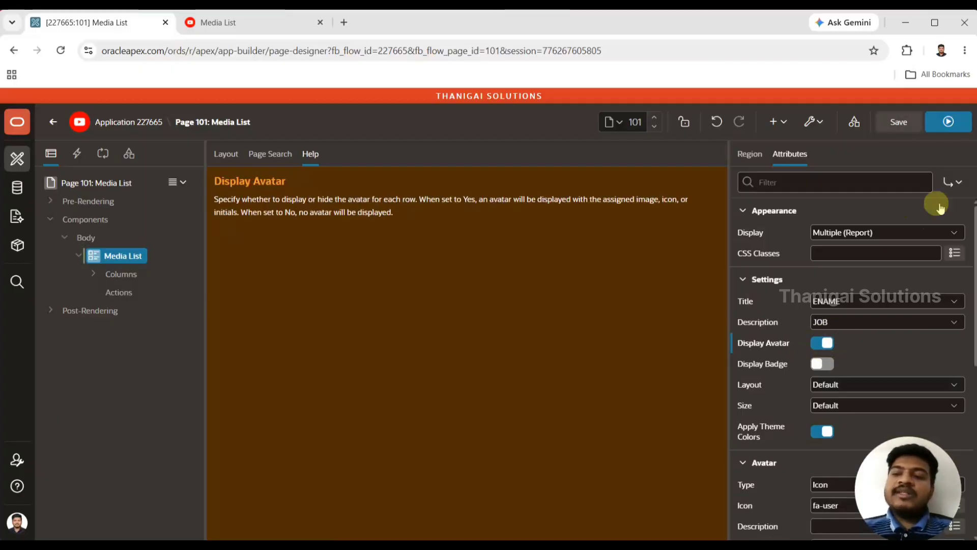
Review the avatar's Type and Icon attributes, keeping the fa-user icon, and save the page.
left_click_drag(974, 230, 966, 291)
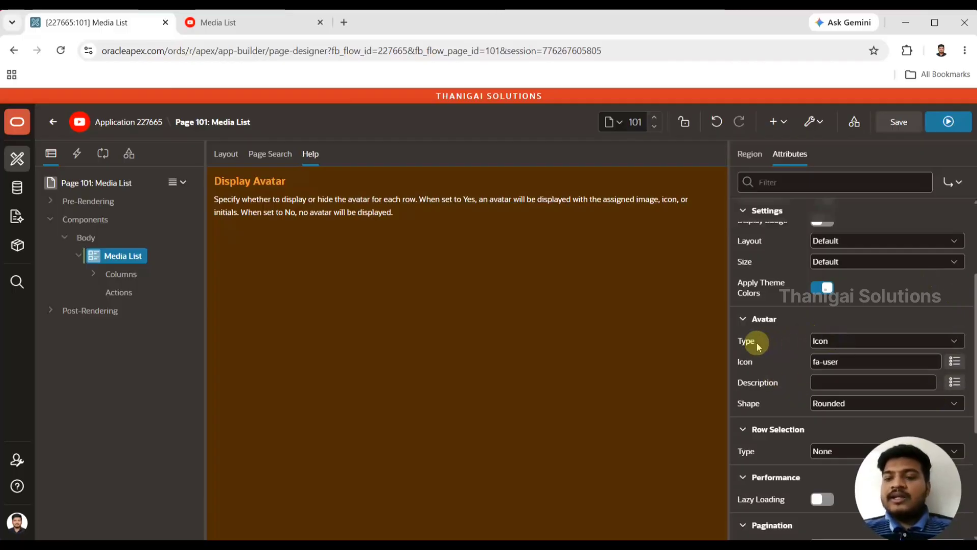
left_click(848, 338)
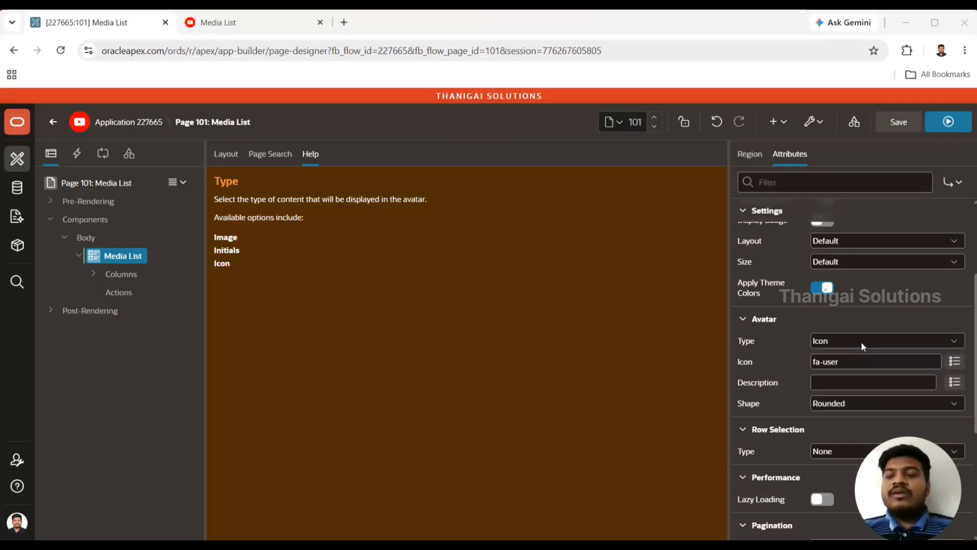
left_click(862, 341)
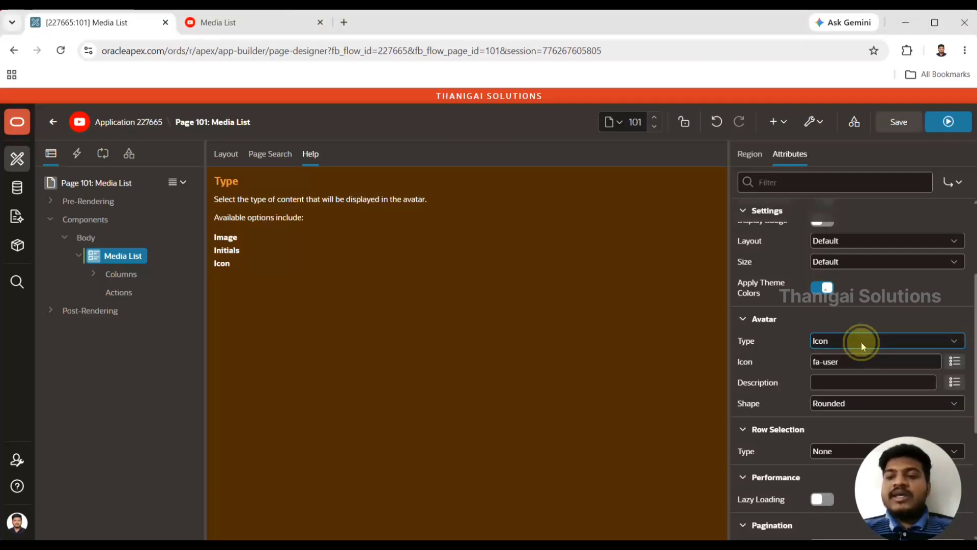
left_click_drag(837, 361, 790, 363)
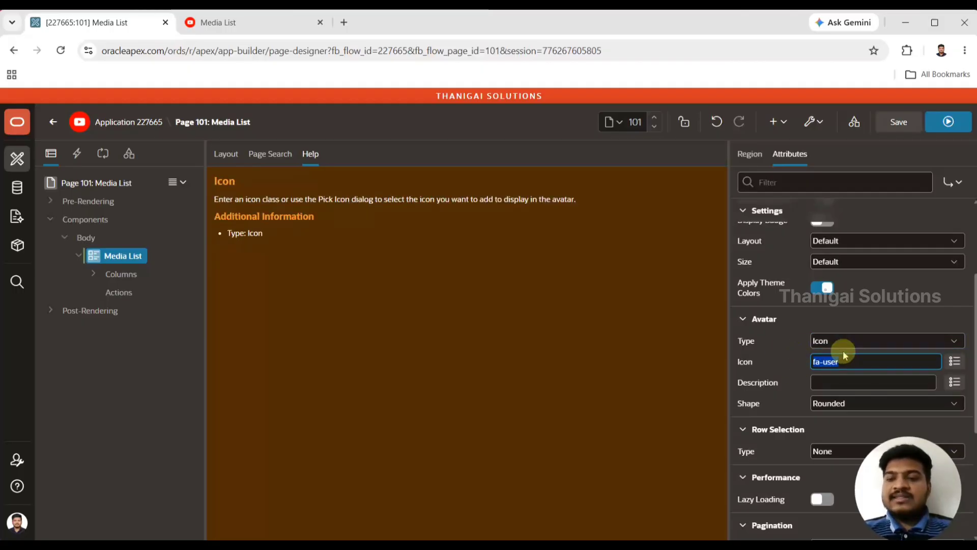
left_click(926, 120)
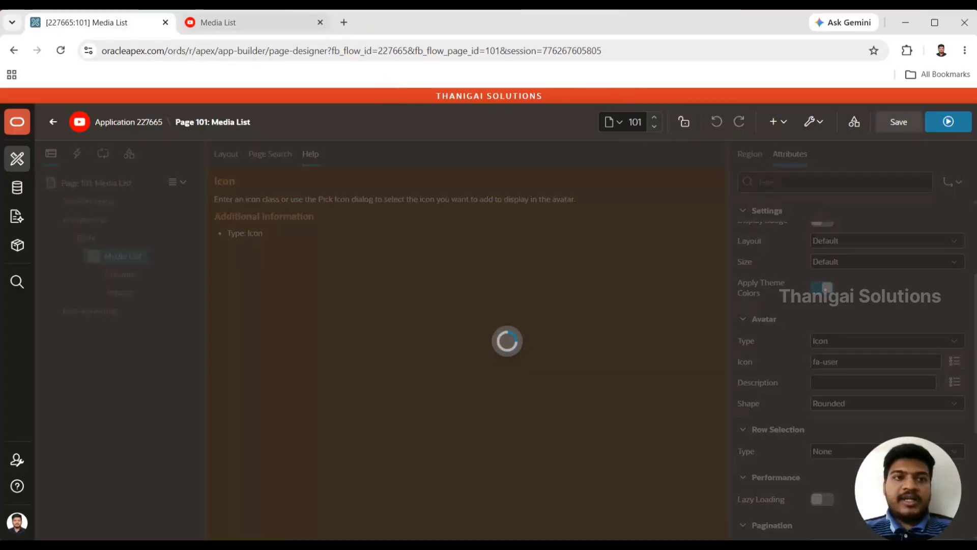
Reload the running Media List page, check the avatar icon beside each row, and return to the page designer.
left_click(262, 22)
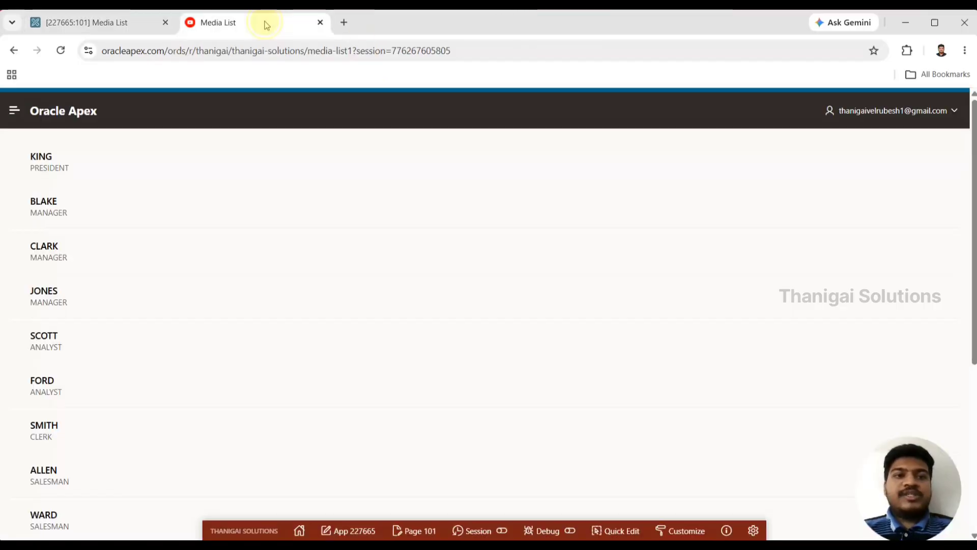
left_click(59, 50)
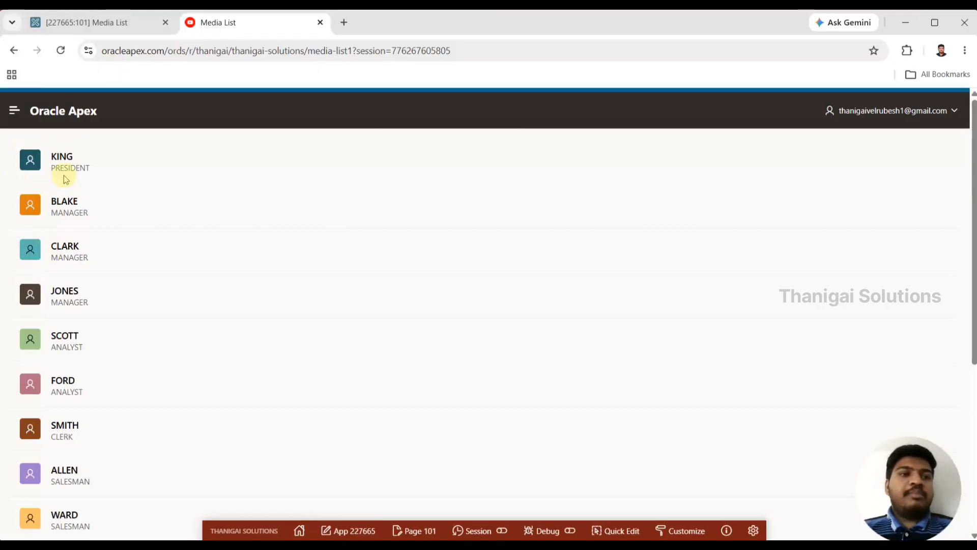
left_click(121, 28)
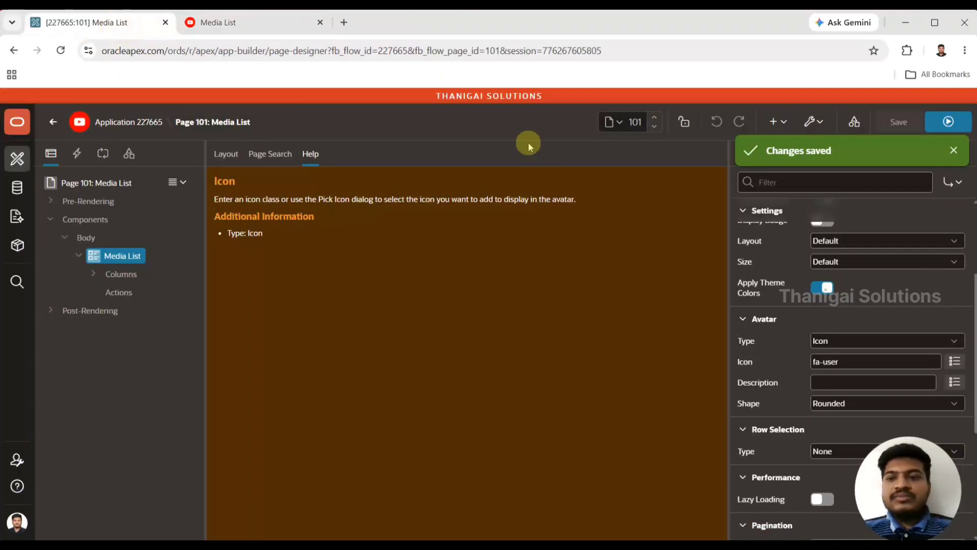
Set the avatar's Shape to Circular and save the page.
triple_click(849, 368)
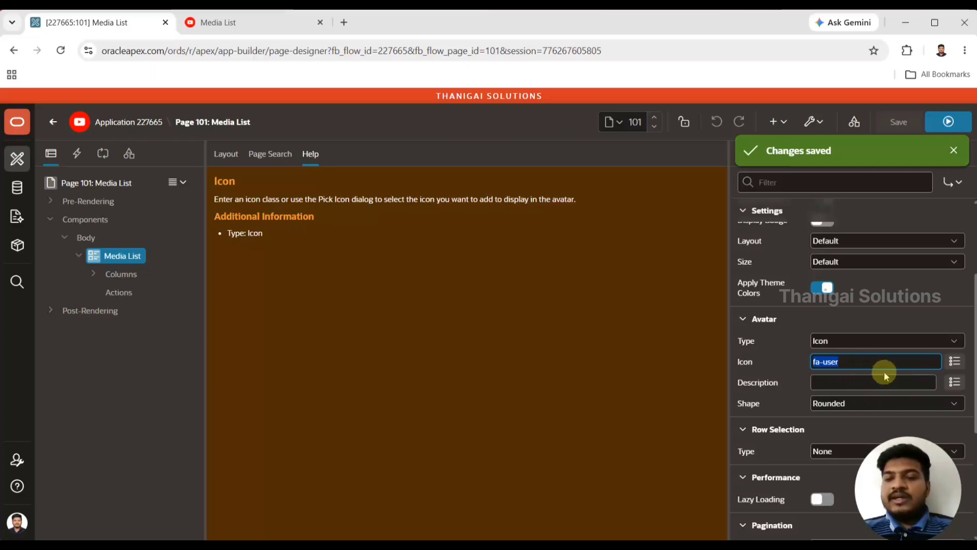
left_click(901, 384)
left_click(850, 406)
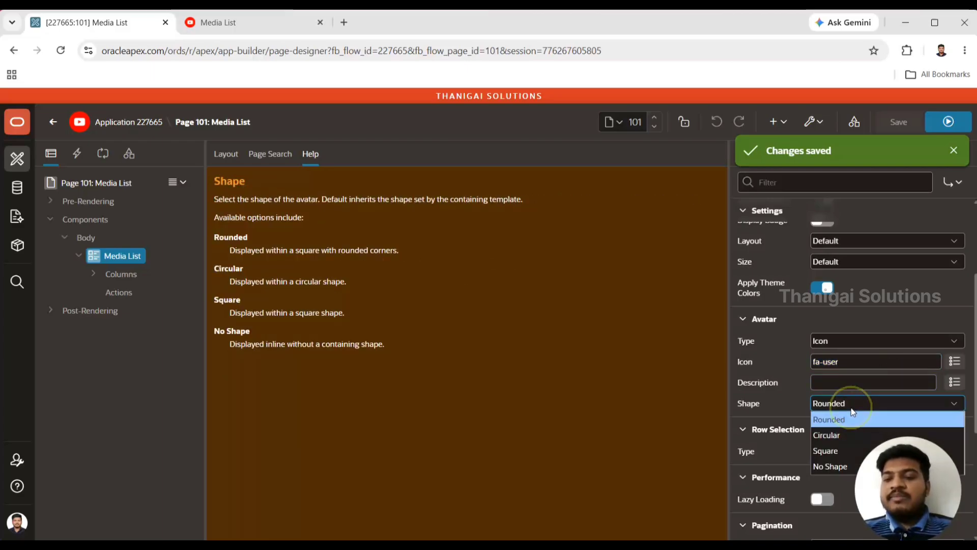
left_click(829, 434)
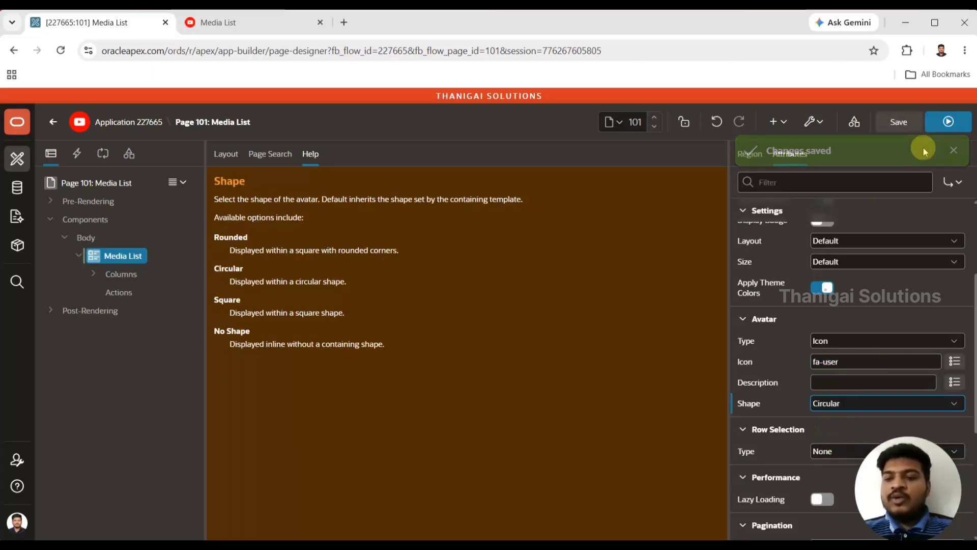
left_click(897, 121)
Check the avatar shape on the running Media List page and return to the page designer.
left_click(259, 32)
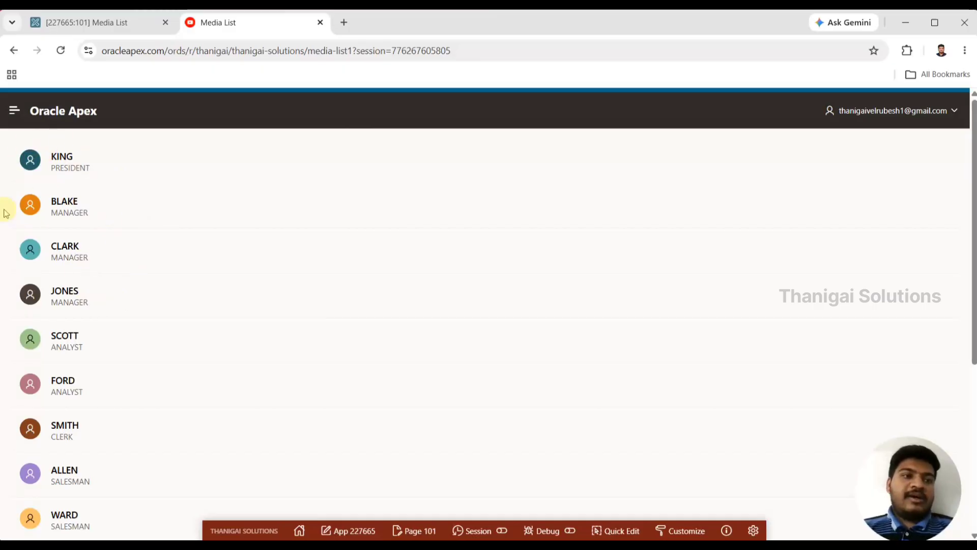
left_click(124, 22)
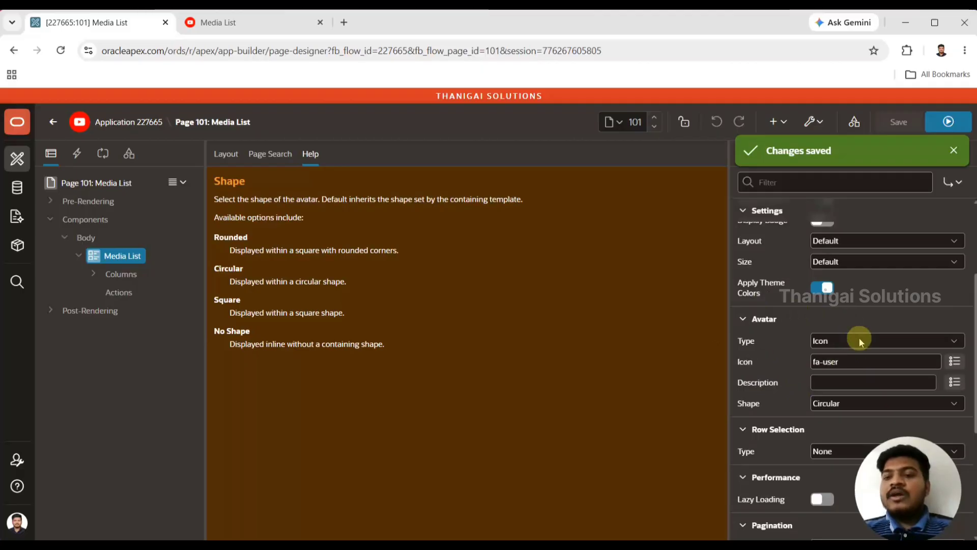
Try the Initials avatar type and look through the source columns offered for it.
left_click(829, 338)
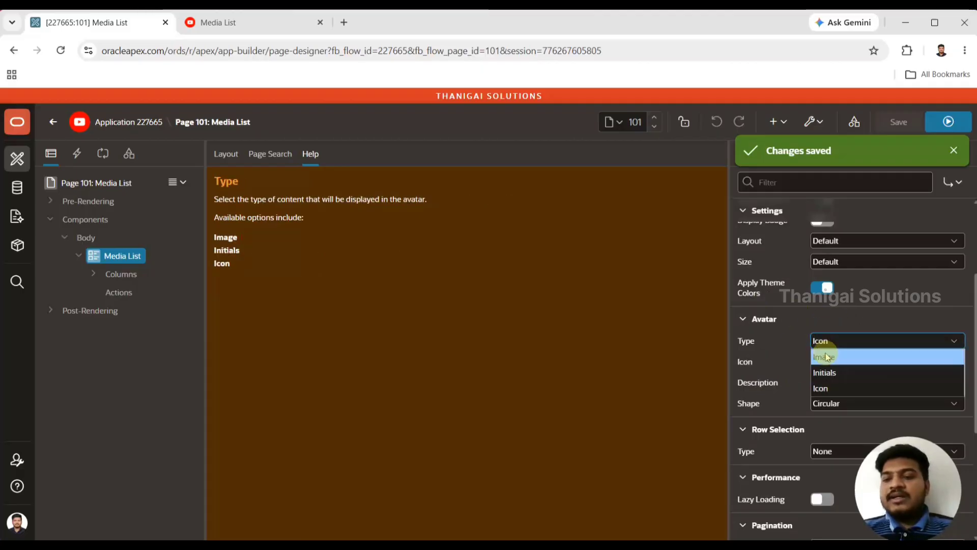
left_click(828, 373)
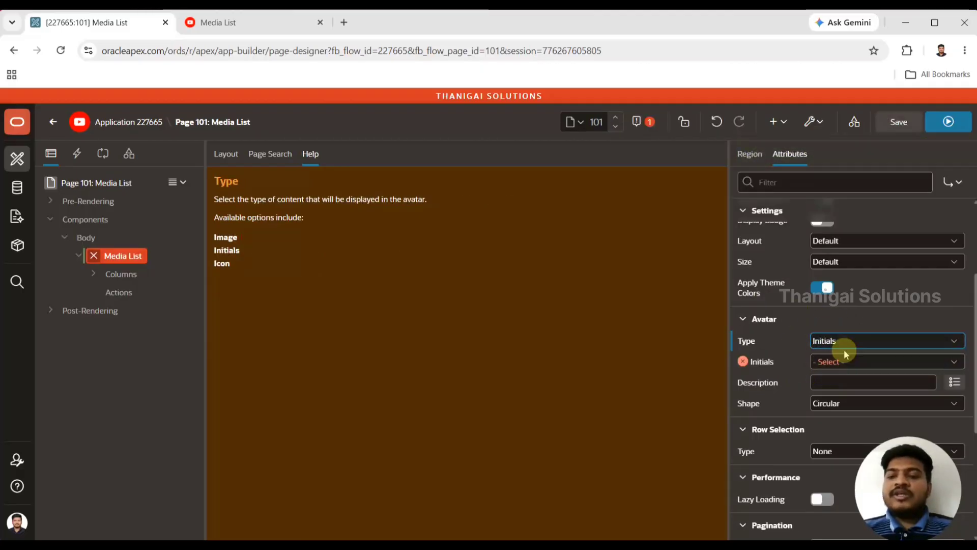
left_click(835, 363)
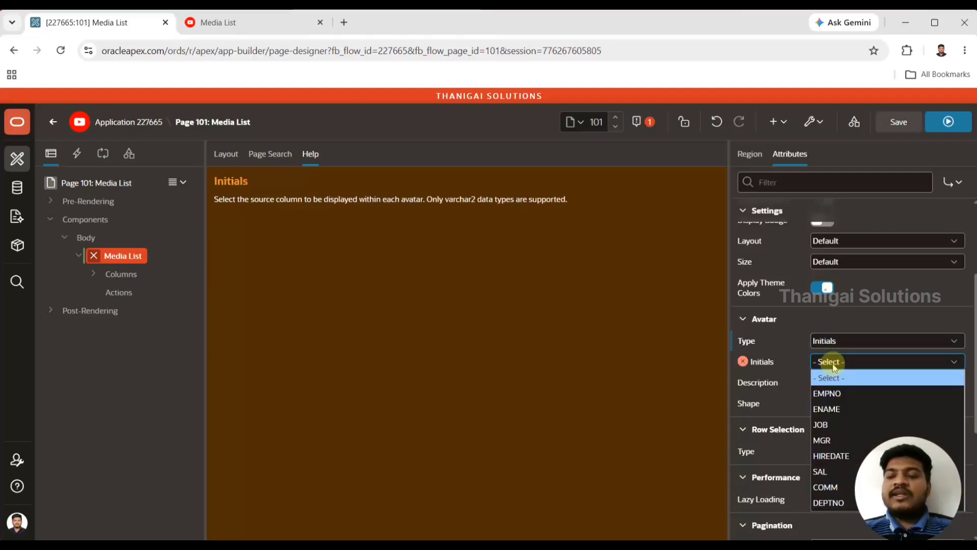
left_click(835, 362)
left_click(835, 362)
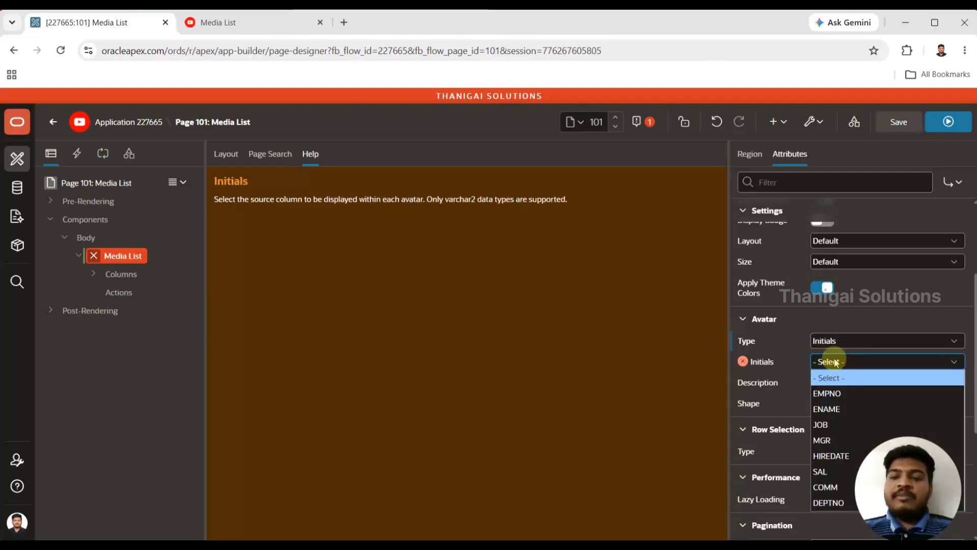
left_click(835, 342)
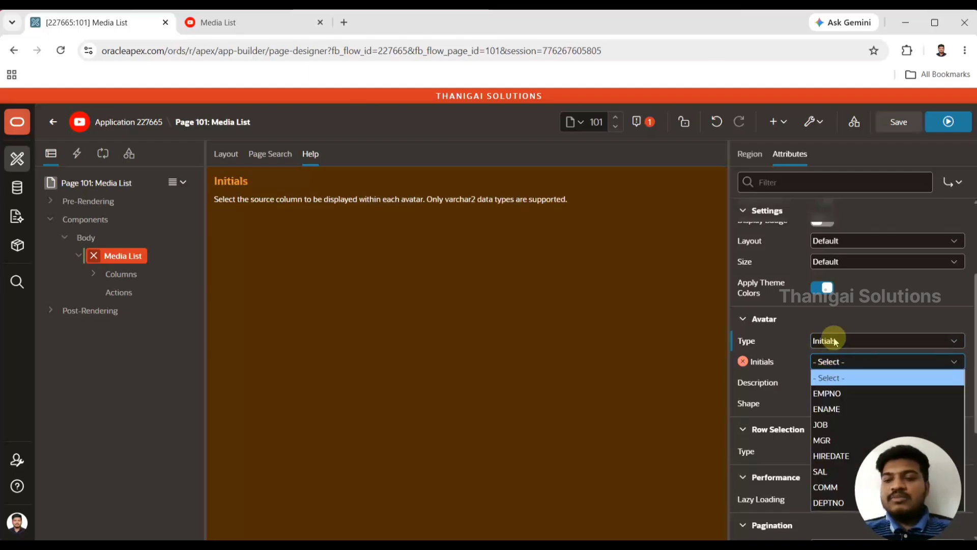
left_click(834, 341)
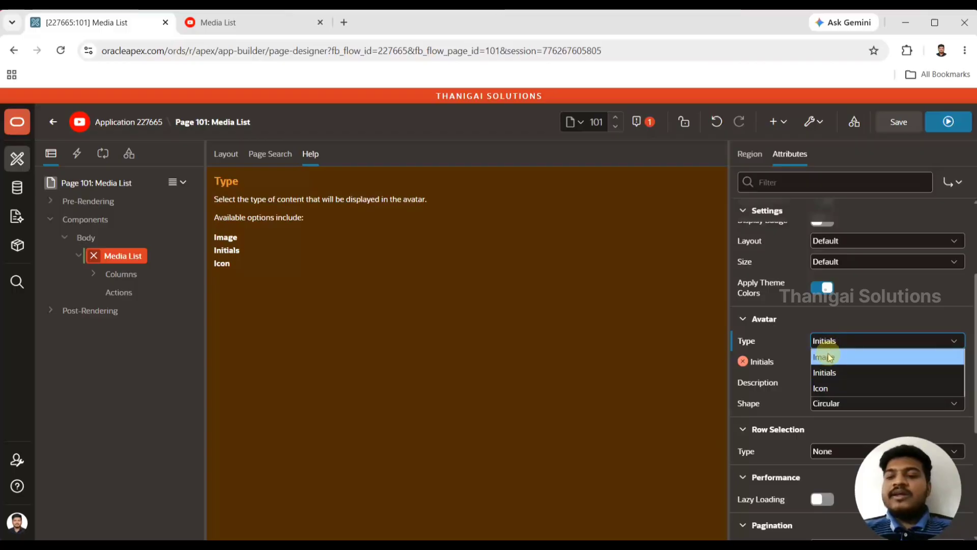
left_click(829, 357)
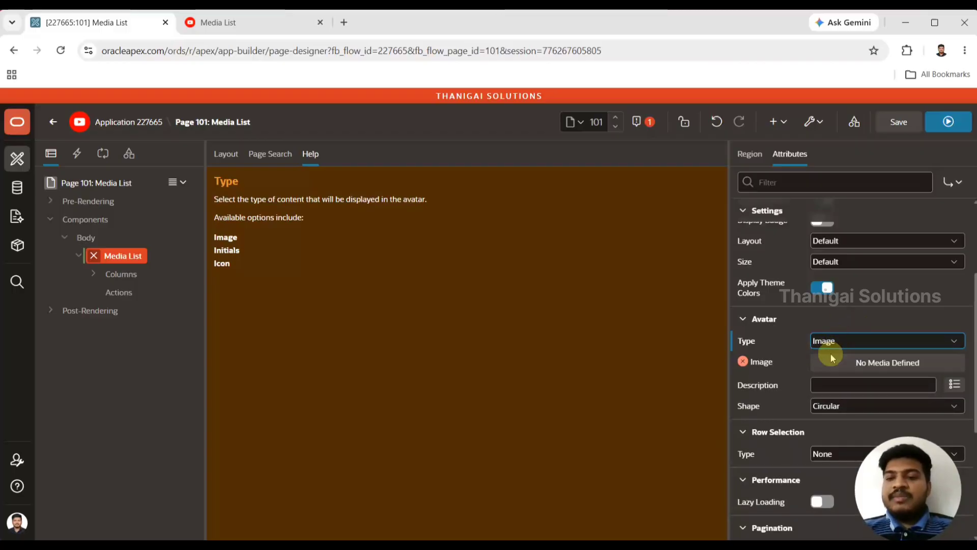
left_click(848, 361)
left_click(490, 324)
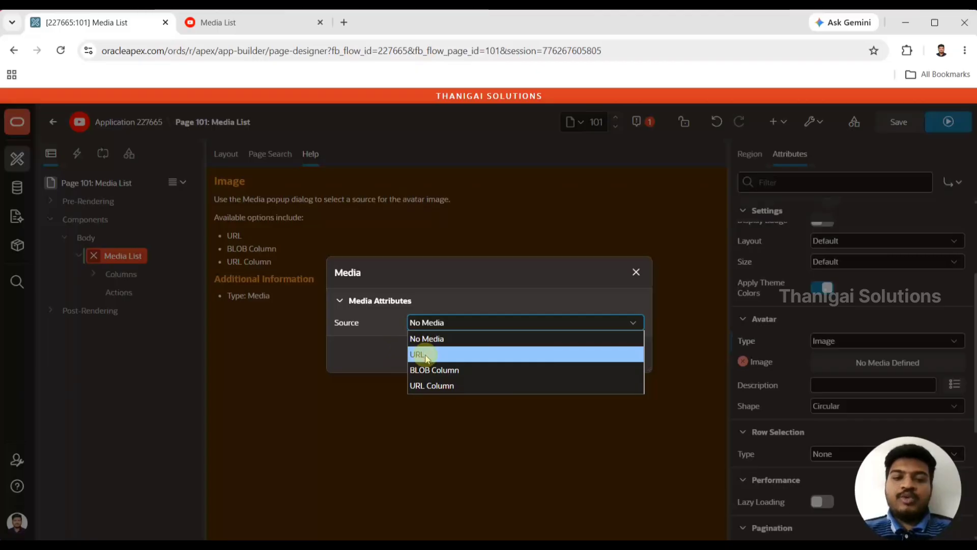
left_click(444, 386)
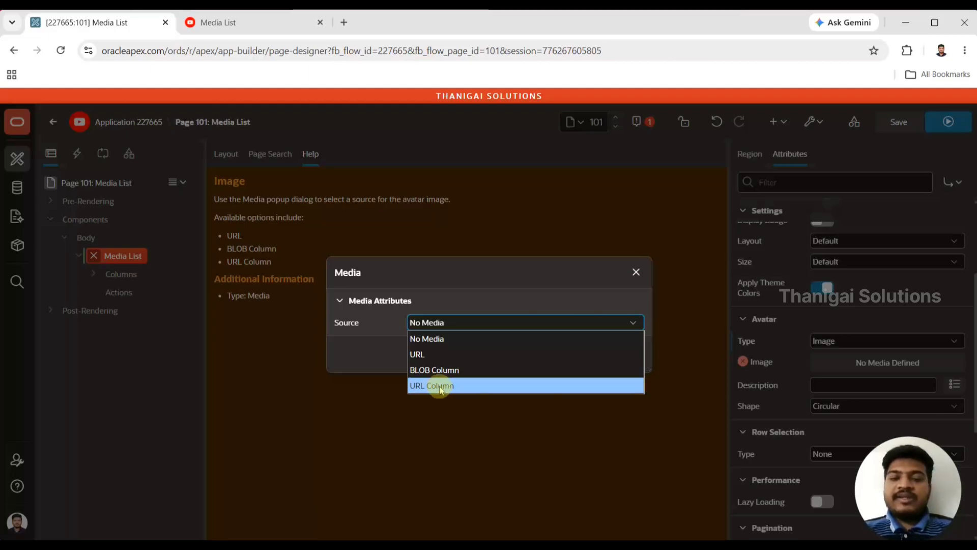
left_click(428, 356)
left_click(437, 348)
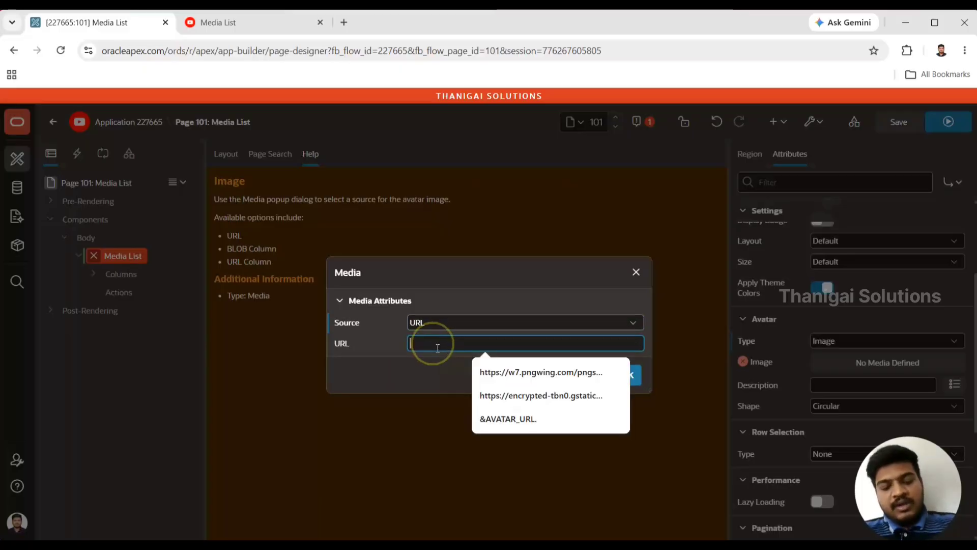
key("ctrl+v")
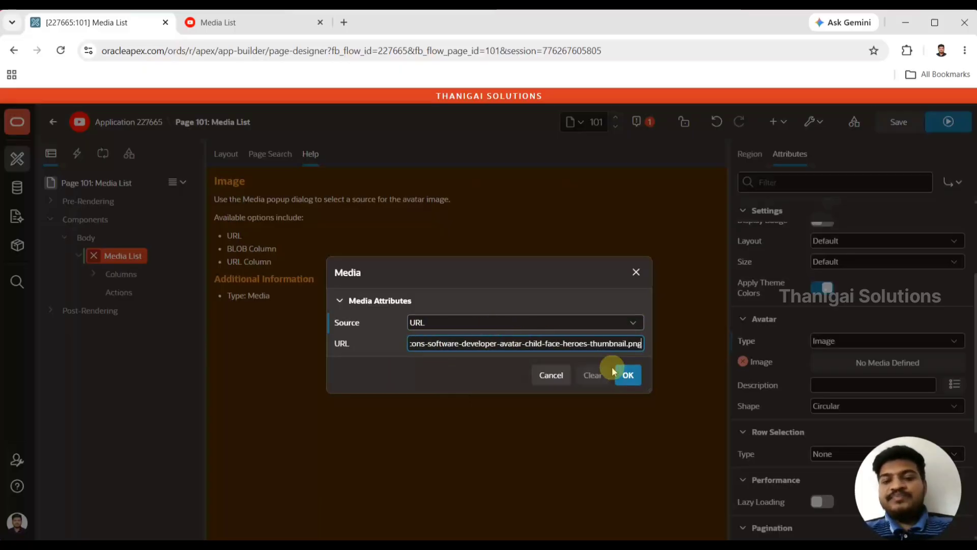
left_click(629, 375)
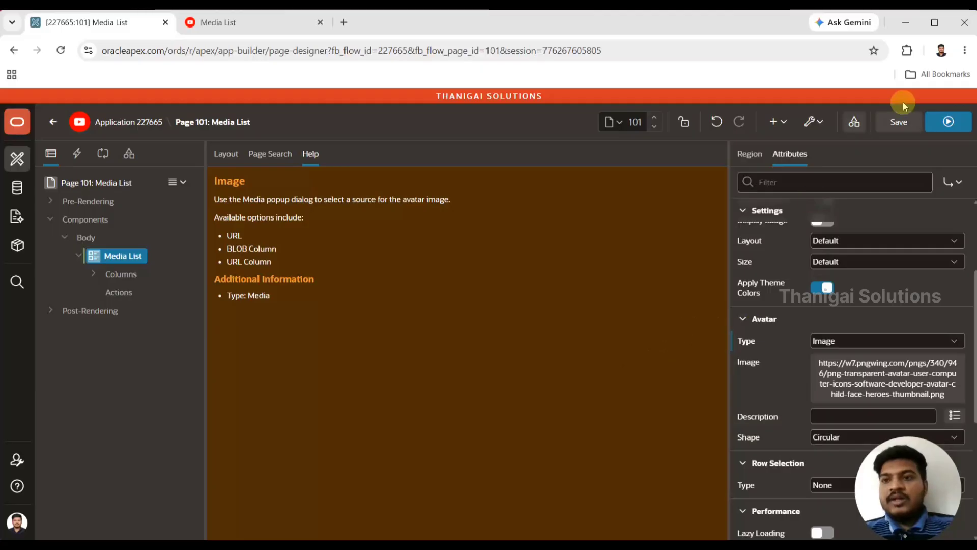
left_click(897, 122)
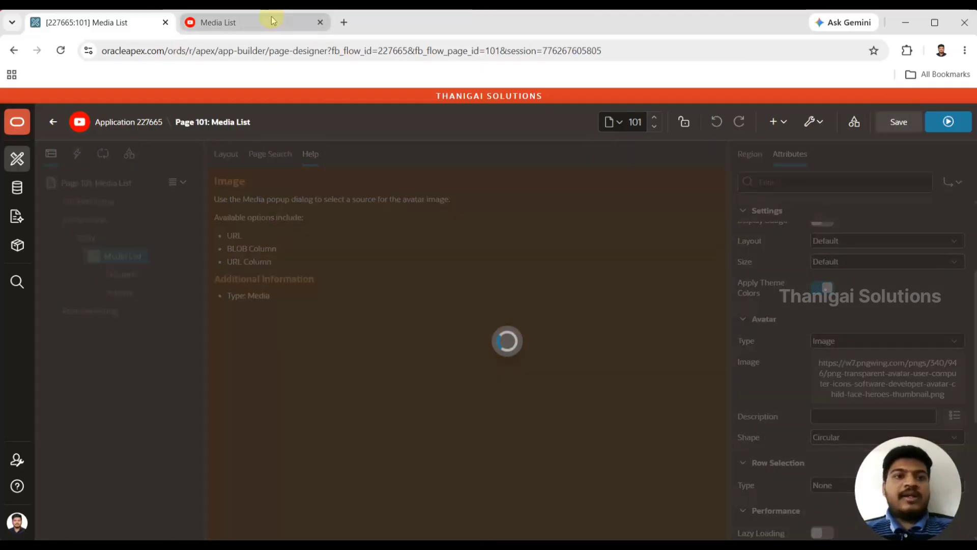
Reload the running Media List page, check the avatar image on each row, and return to the page designer.
left_click(271, 22)
left_click(61, 50)
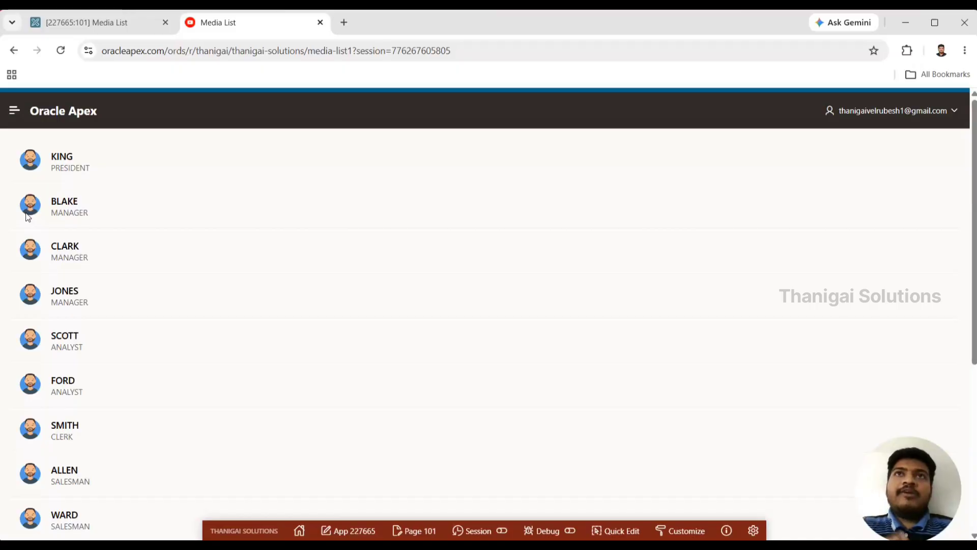
left_click(121, 19)
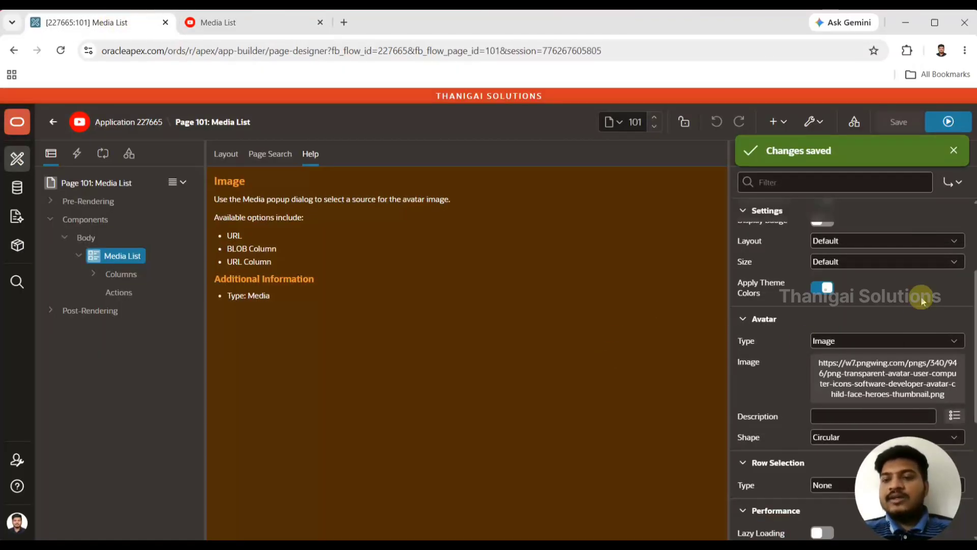
Leave the avatar's Shape as Circular and turn on Display Badge for the Media List region.
left_click(837, 437)
left_click(836, 435)
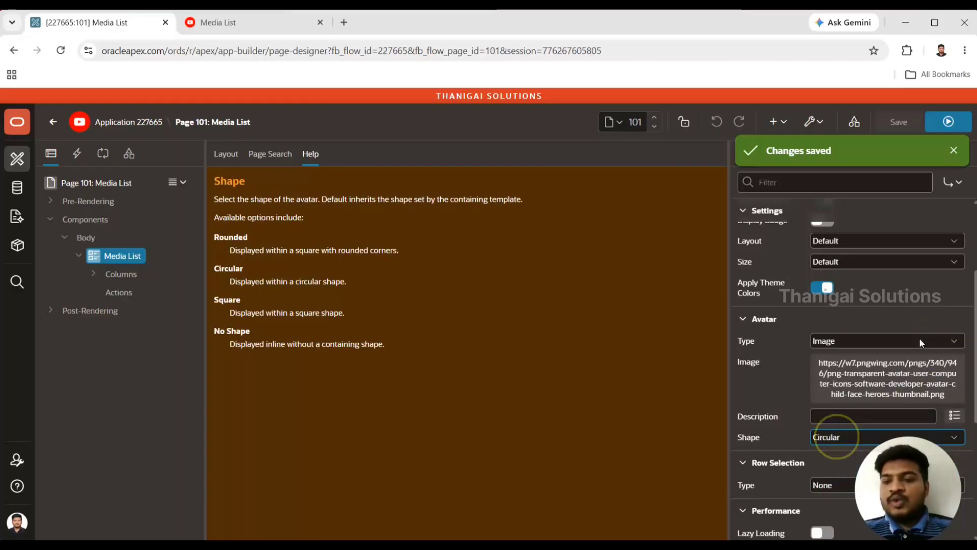
scroll(967, 310, "up", 3)
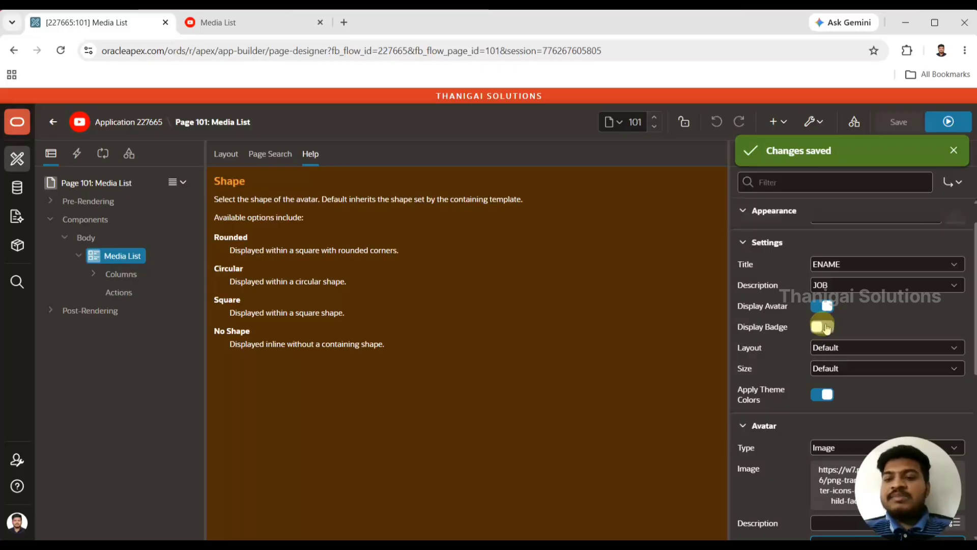
left_click(826, 328)
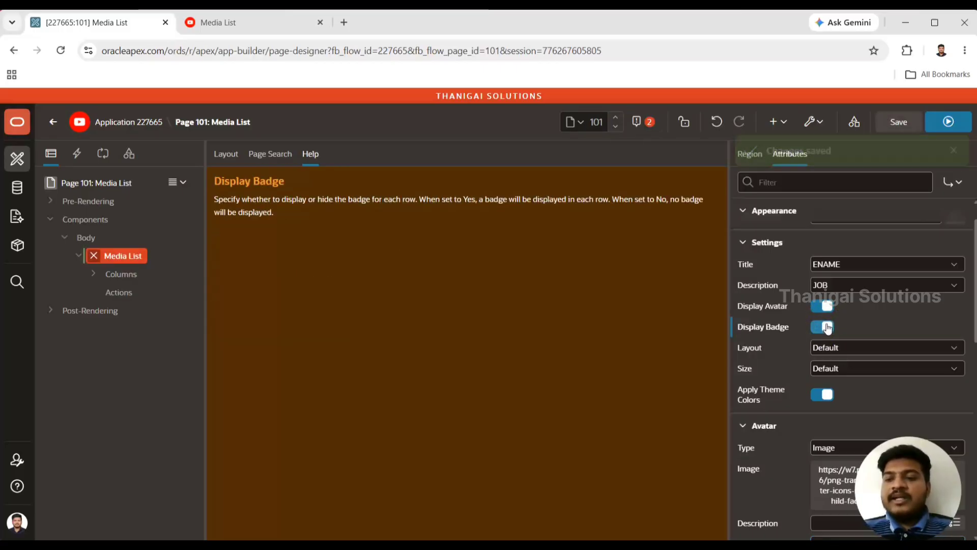
Set the badge's Label attribute to the DEPTNO column.
scroll(972, 286, "down", 2)
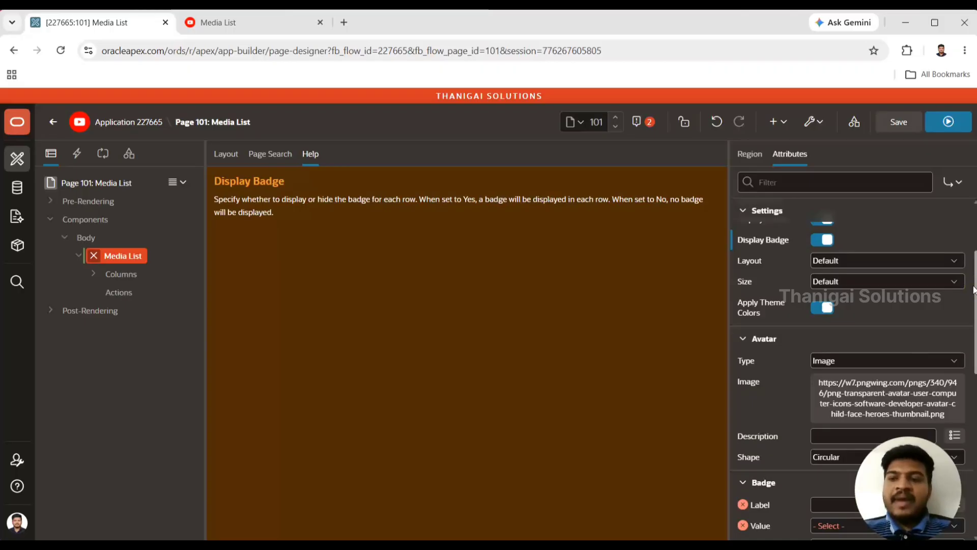
left_click(974, 281)
left_click_drag(974, 281, 976, 358)
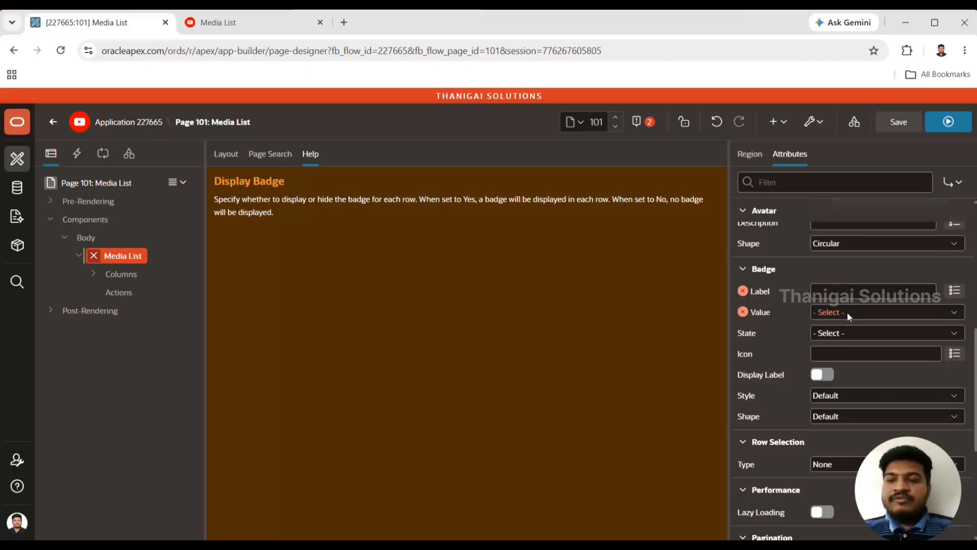
left_click(954, 290)
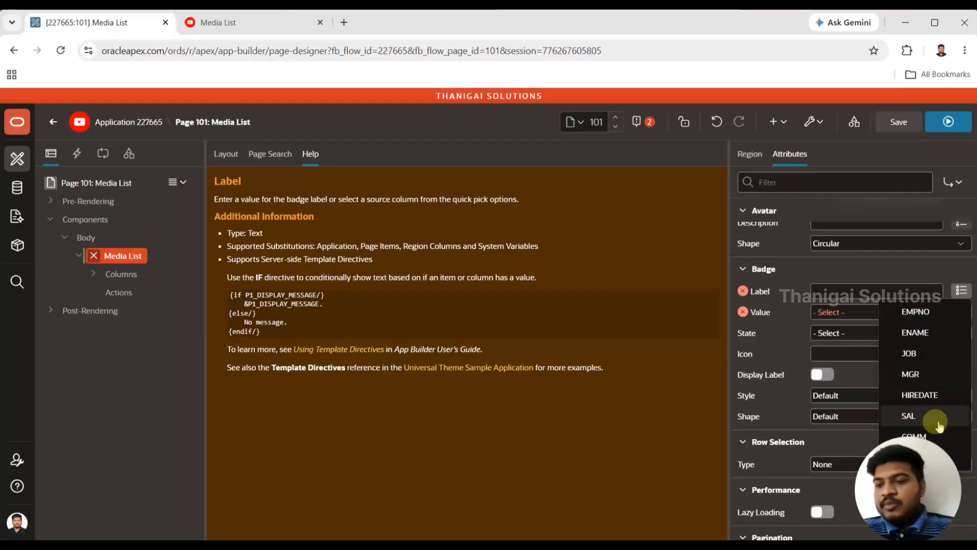
left_click(965, 464)
Set the badge's Value to the DEPTNO column and save the page.
left_click(906, 319)
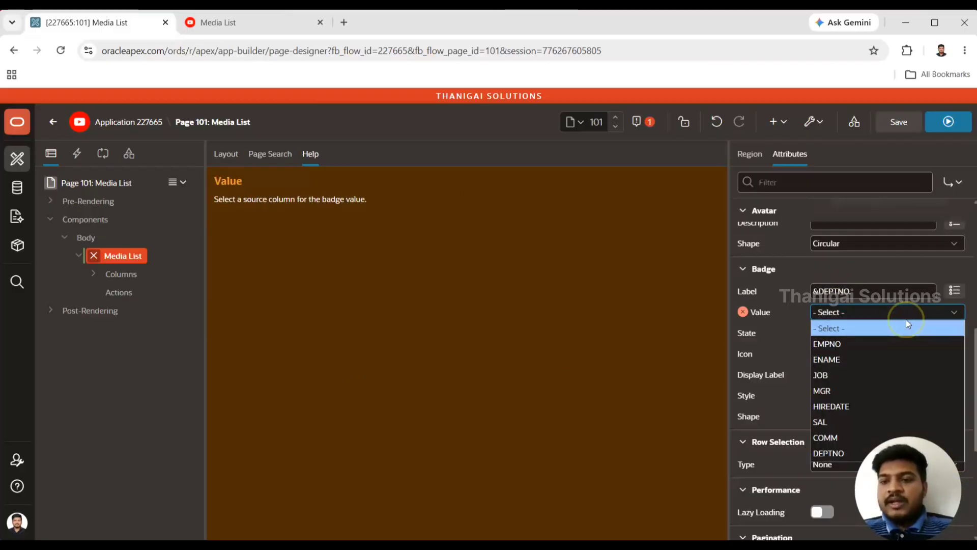
left_click(829, 453)
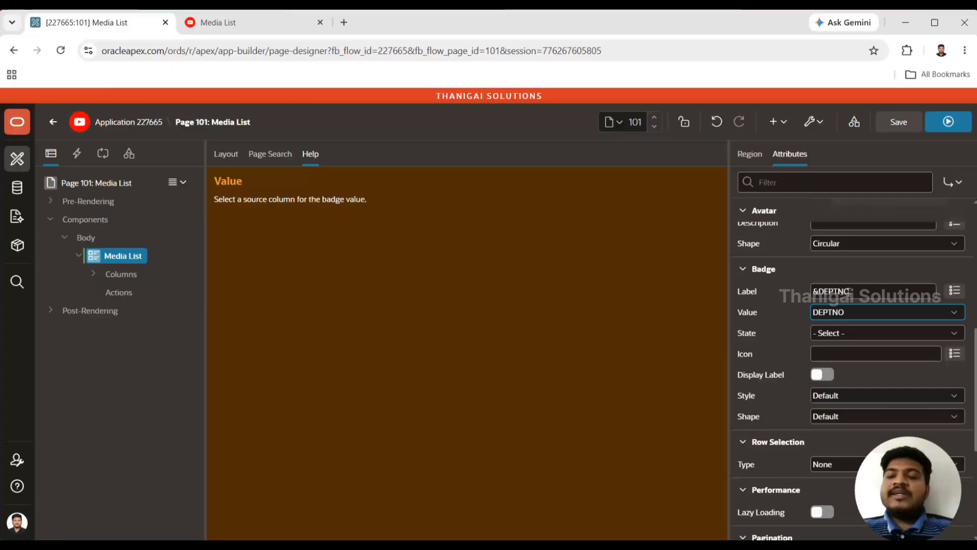
left_click(896, 123)
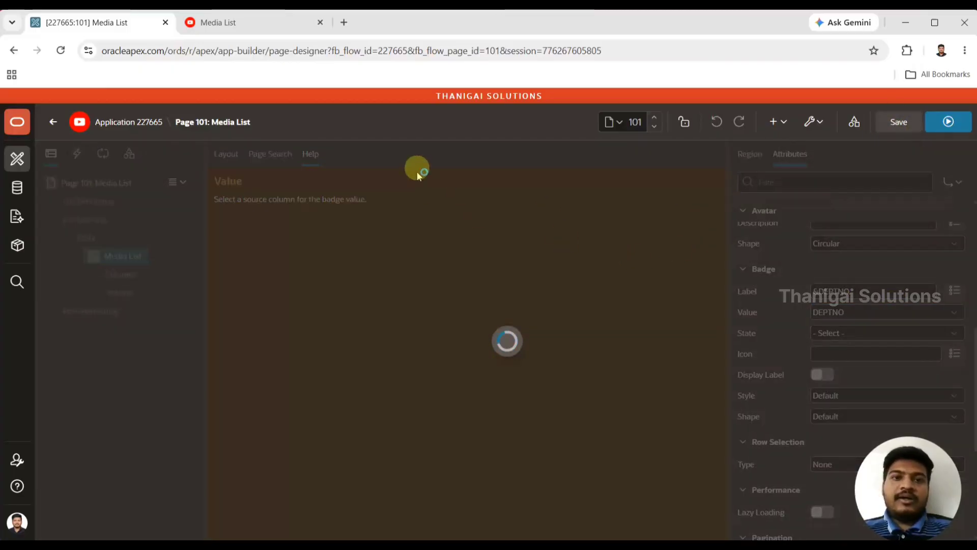
Reload the running Media List page, check the department badge on each row, and return to the page designer.
left_click(260, 24)
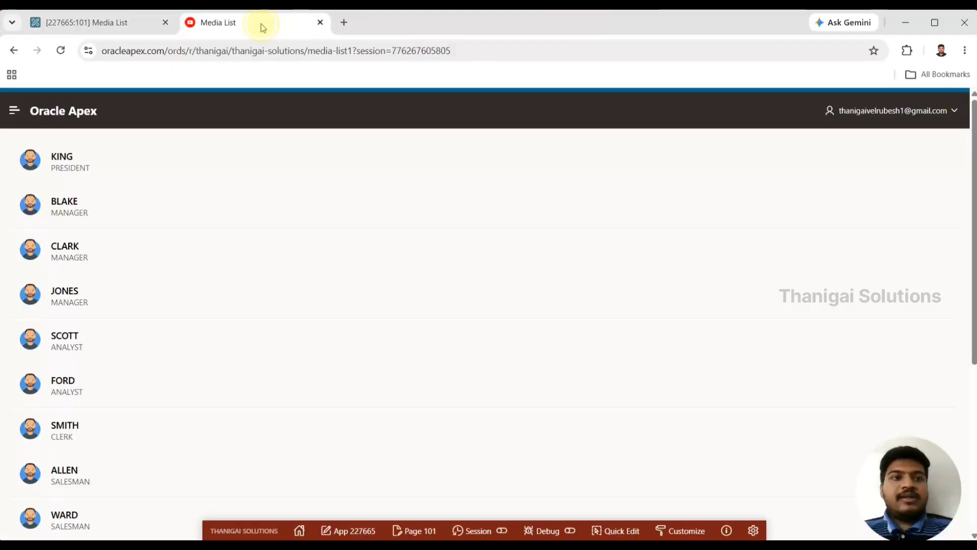
left_click(61, 50)
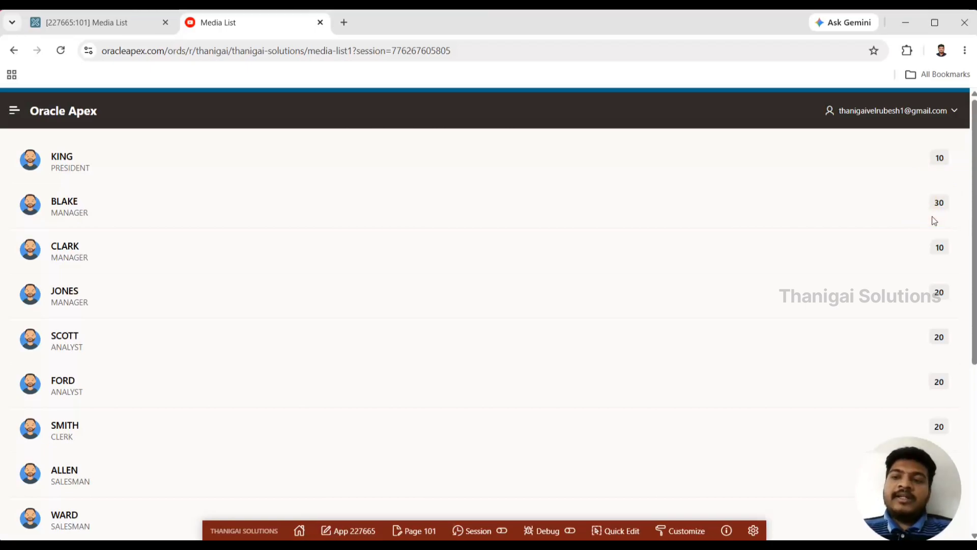
left_click(148, 19)
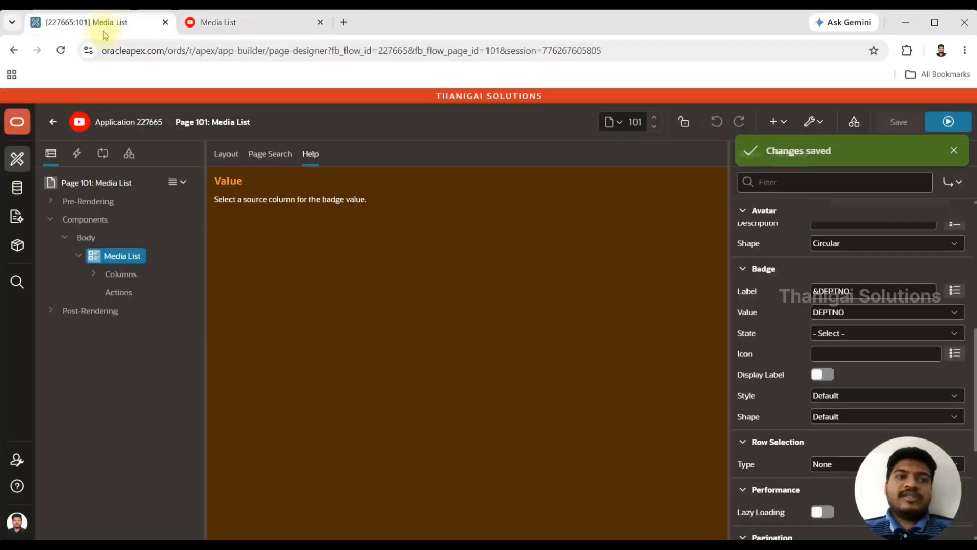
Leave the badge's State unselected, choose fa-building-o as its Icon, and save the page.
left_click(854, 331)
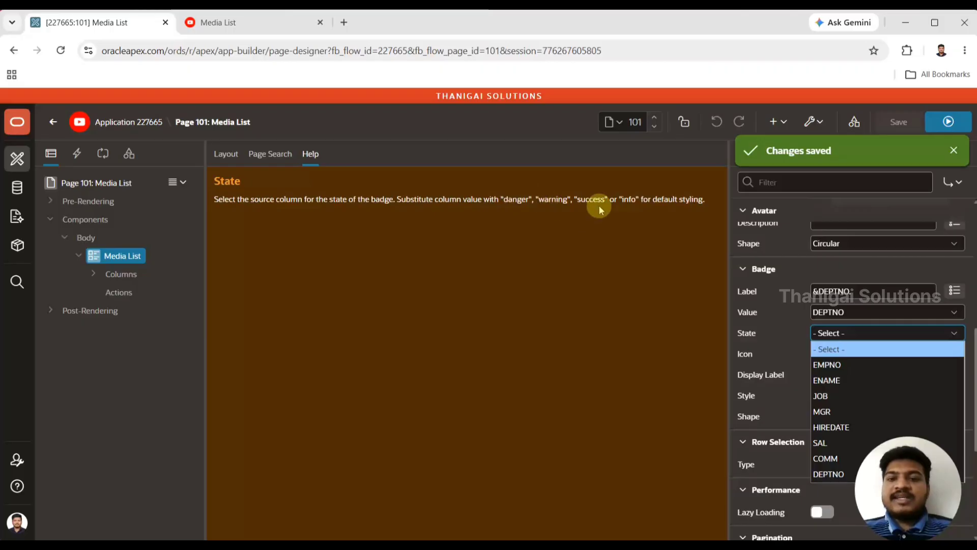
left_click(842, 335)
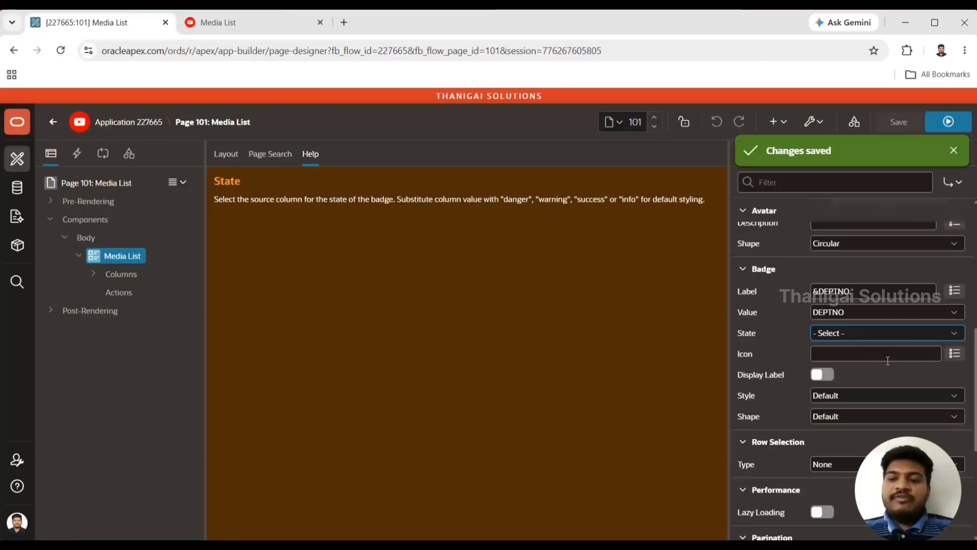
left_click(953, 353)
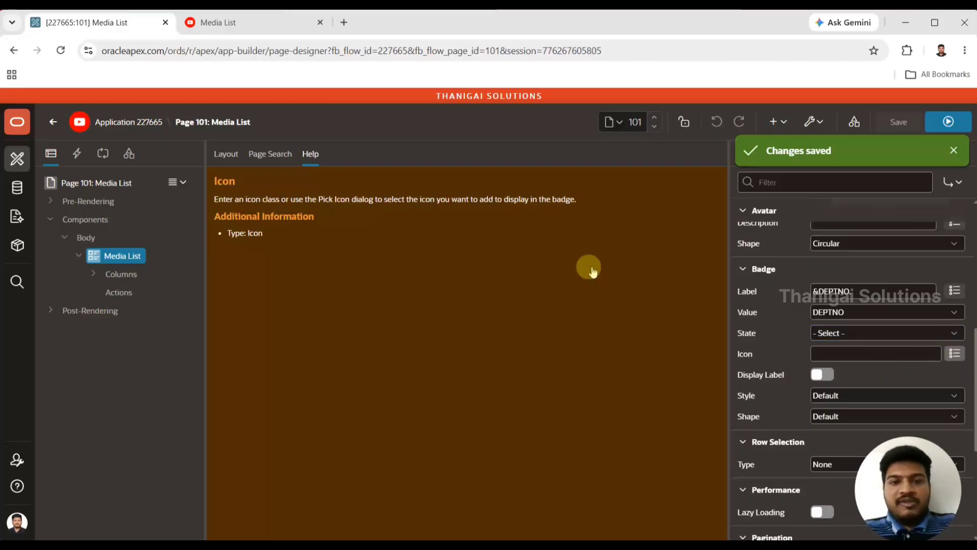
type("buil")
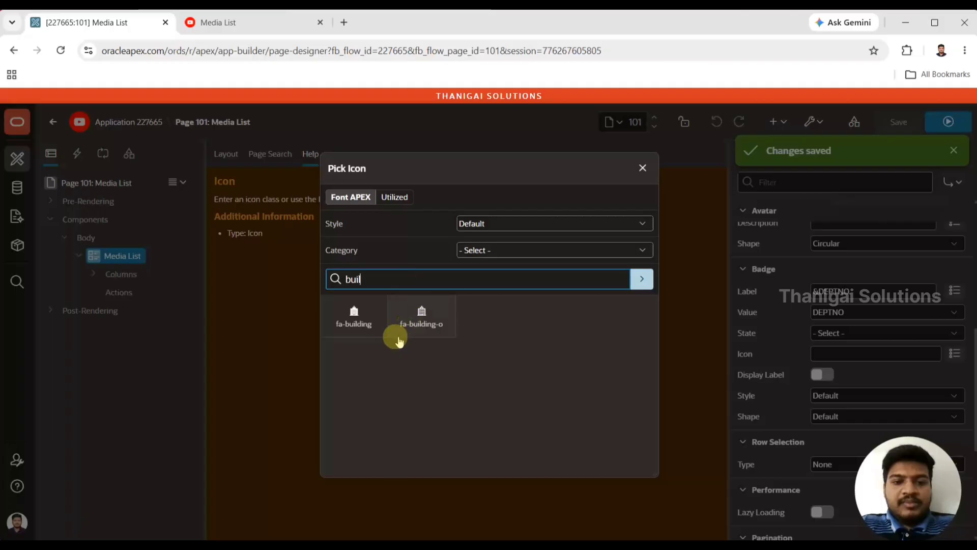
left_click(432, 330)
left_click(906, 110)
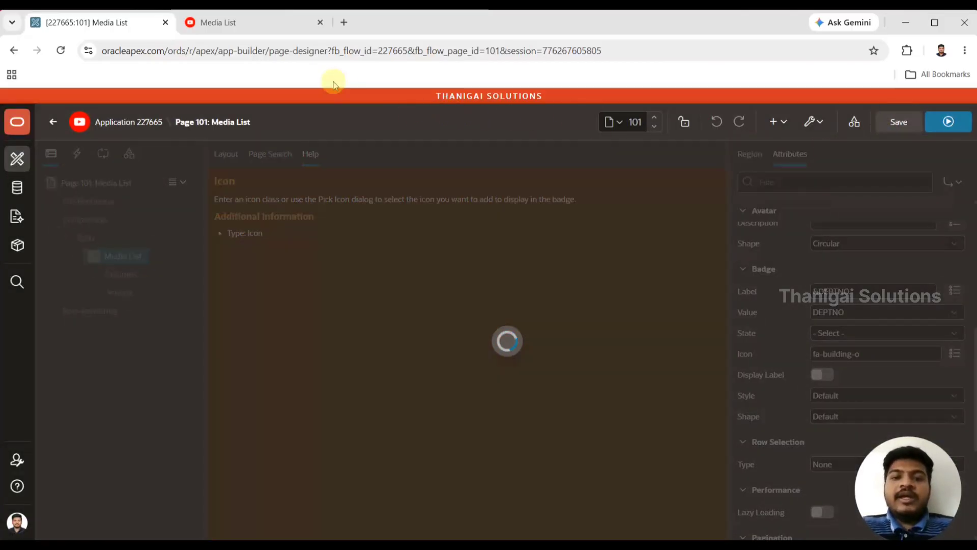
Reload the running Media List page, check the building icon in the badges, and return to the page designer.
left_click(257, 23)
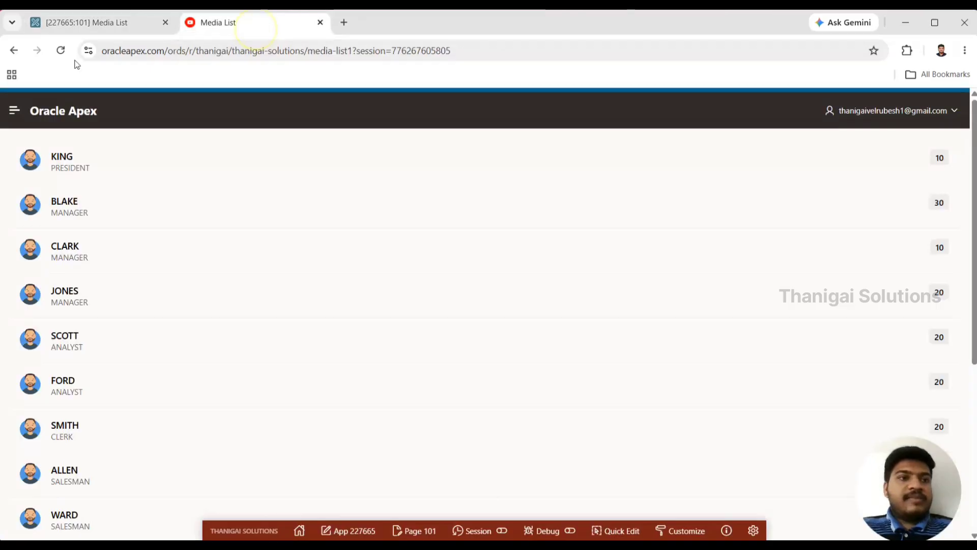
left_click(61, 50)
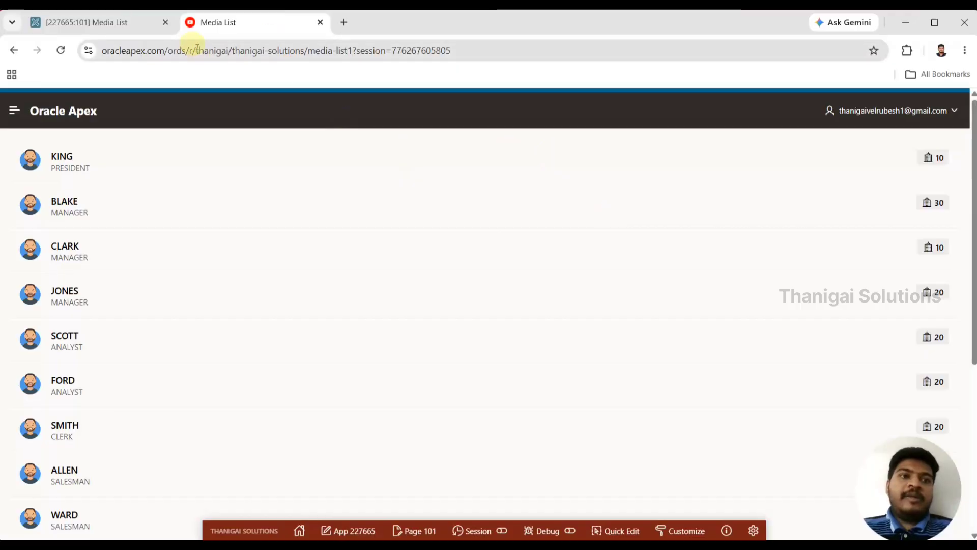
left_click(128, 23)
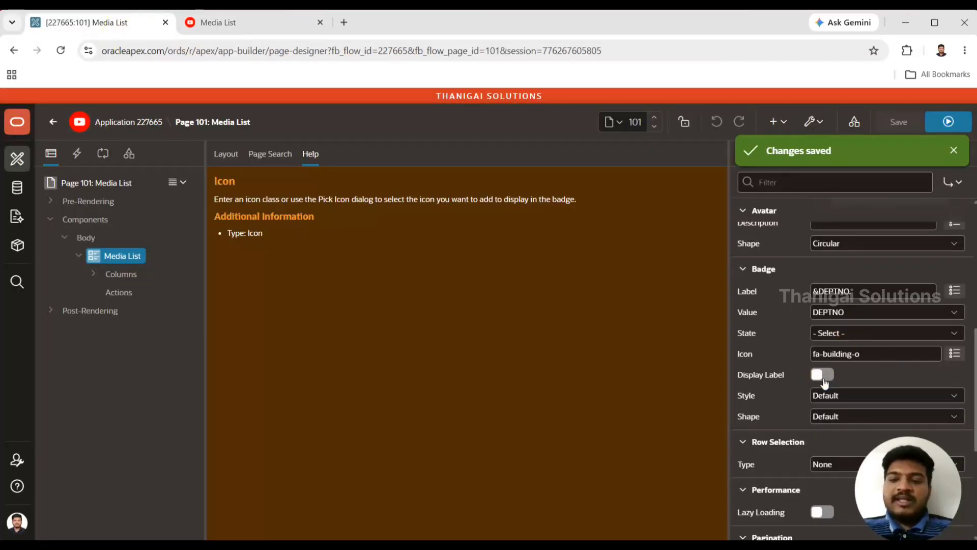
Review the badge's Label value and Style choices, and compare them with the badges on the running page.
left_click_drag(861, 291, 798, 298)
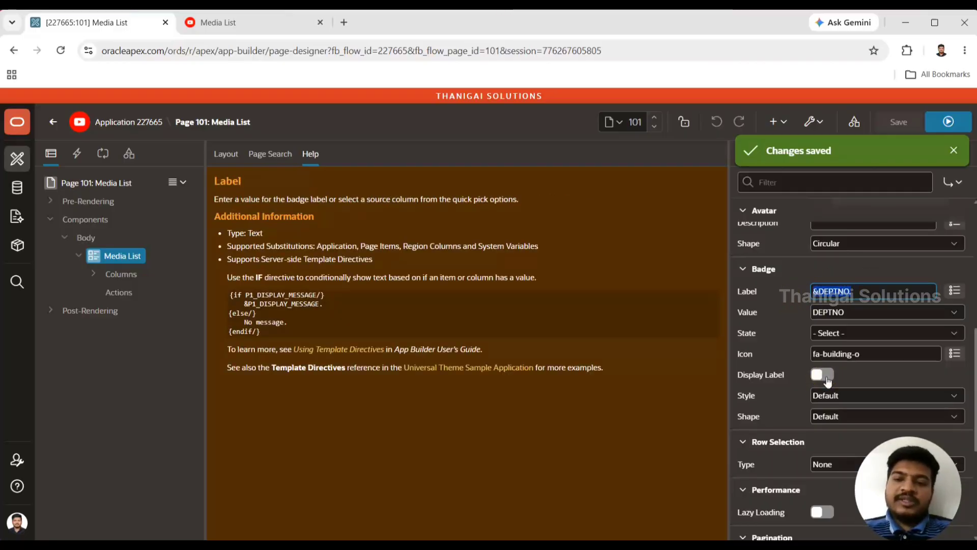
left_click(224, 153)
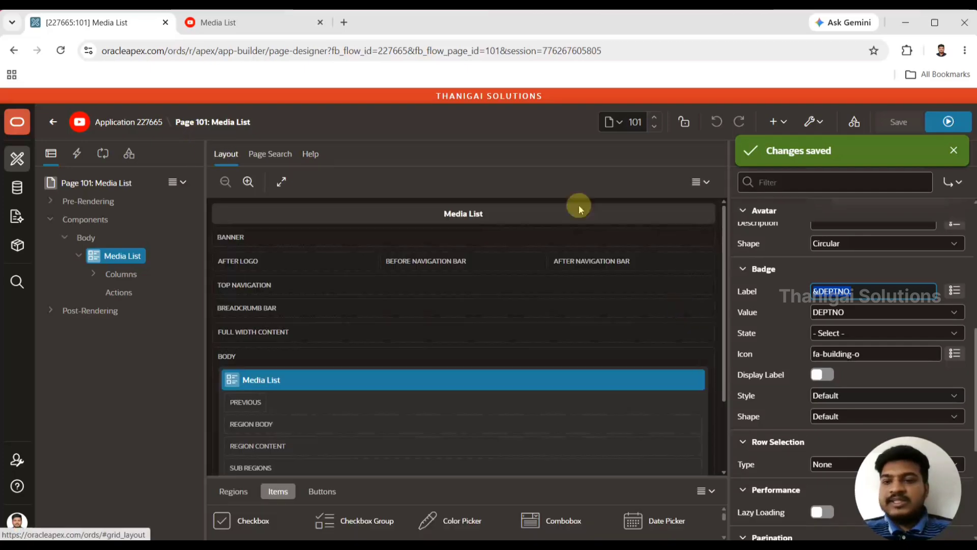
left_click(840, 395)
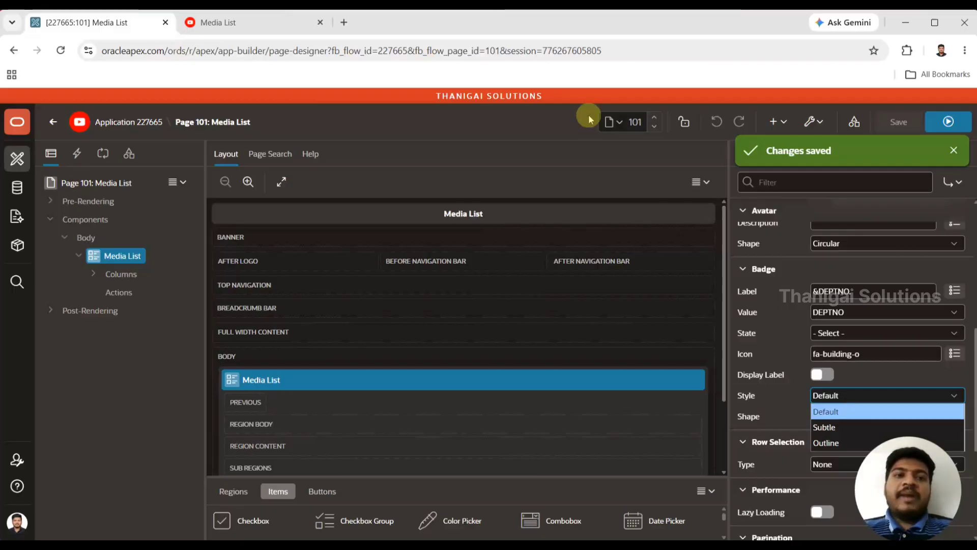
left_click(218, 23)
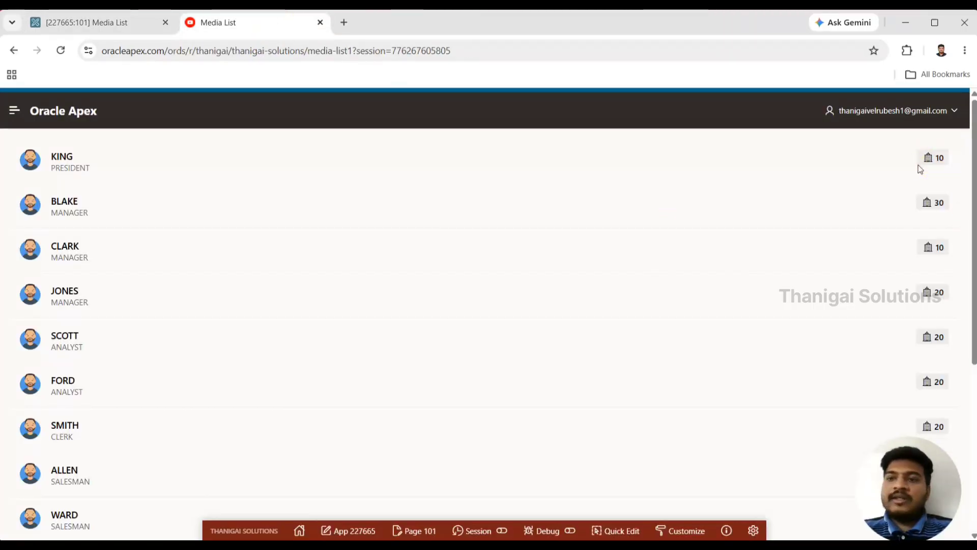
left_click(139, 19)
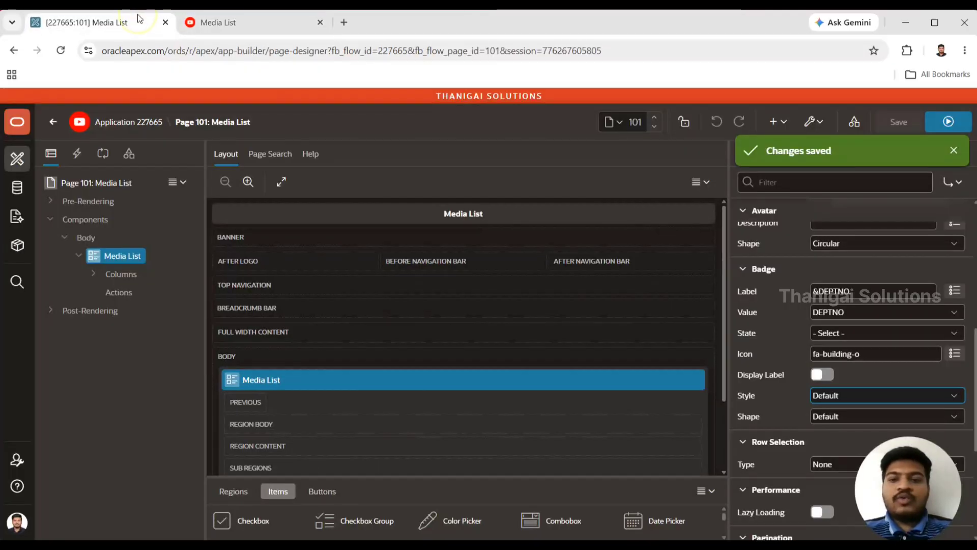
Set the badge's Style to Outline and save the page.
left_click(850, 396)
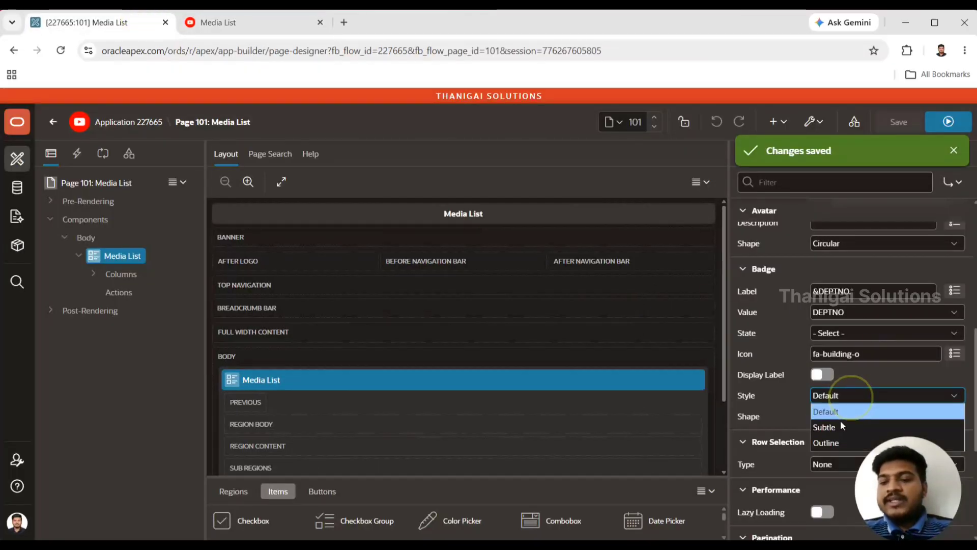
left_click(827, 442)
left_click(899, 121)
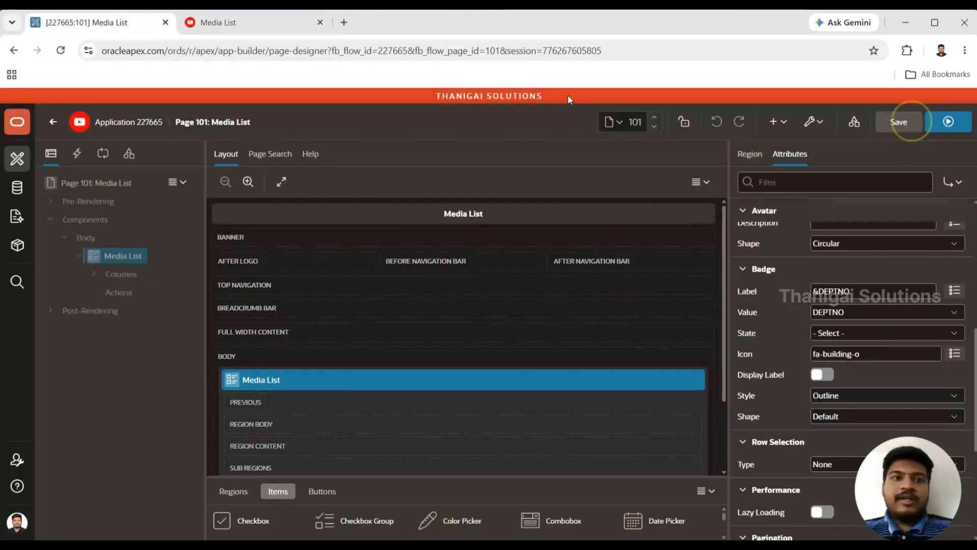
Reload the running Media List page, check the outlined badges, and return to the page designer.
left_click(254, 22)
left_click(56, 51)
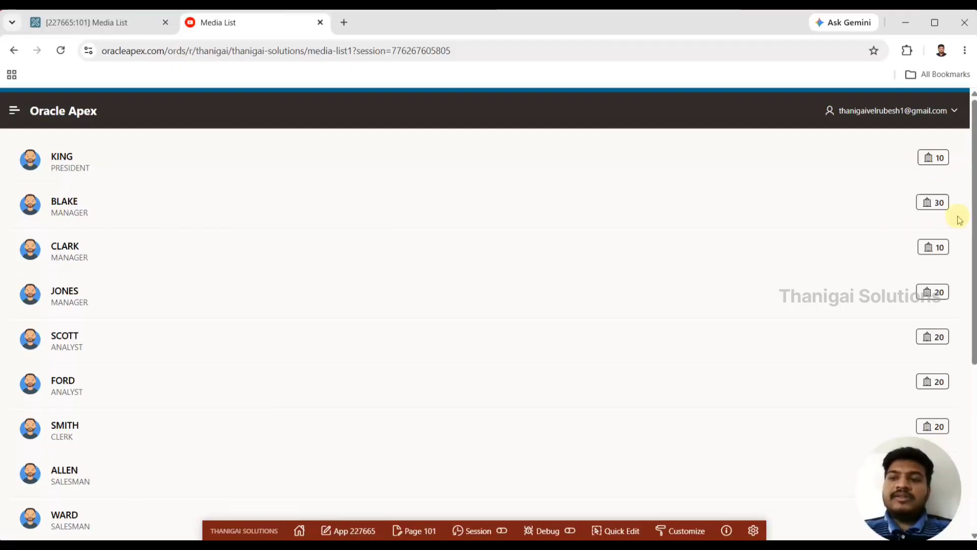
left_click(136, 21)
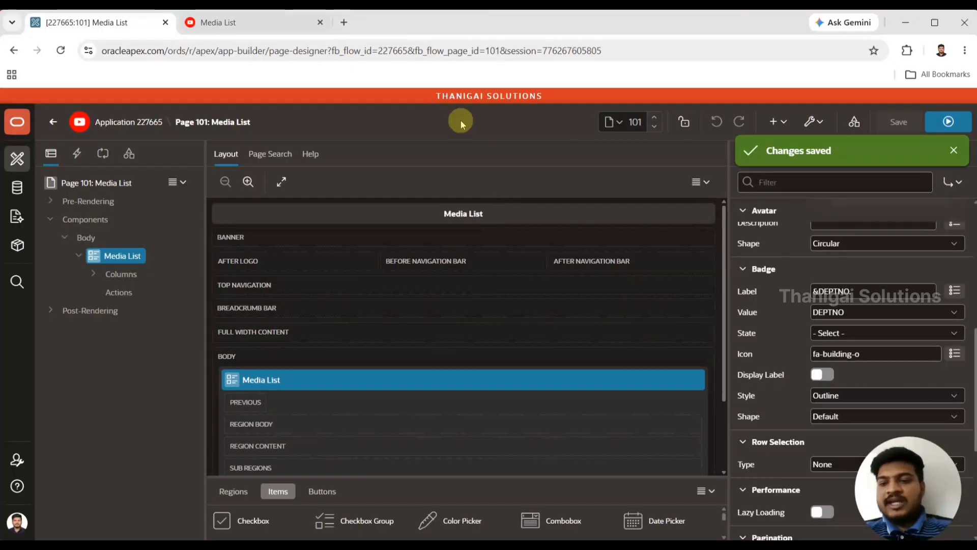
Set the badge's Shape to Circular and save the page.
left_click(857, 417)
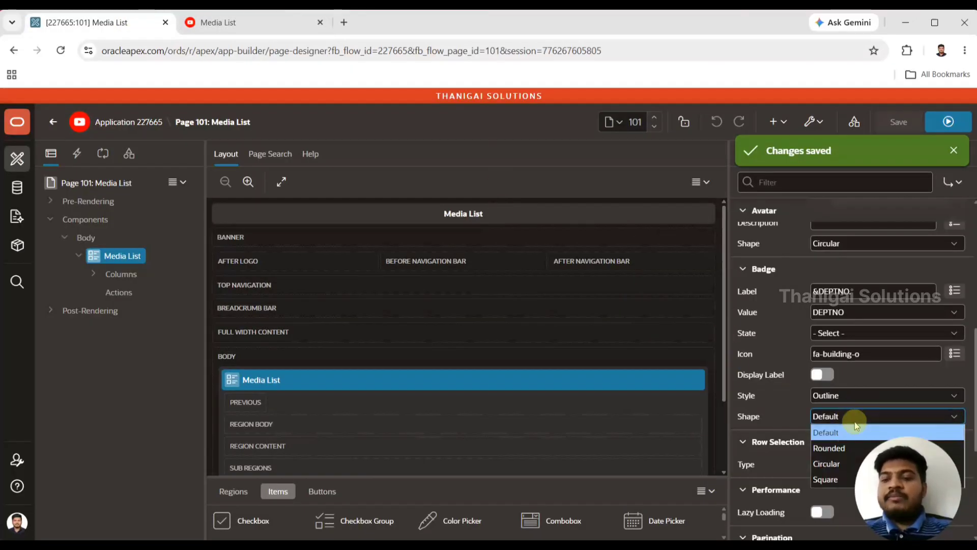
left_click(830, 463)
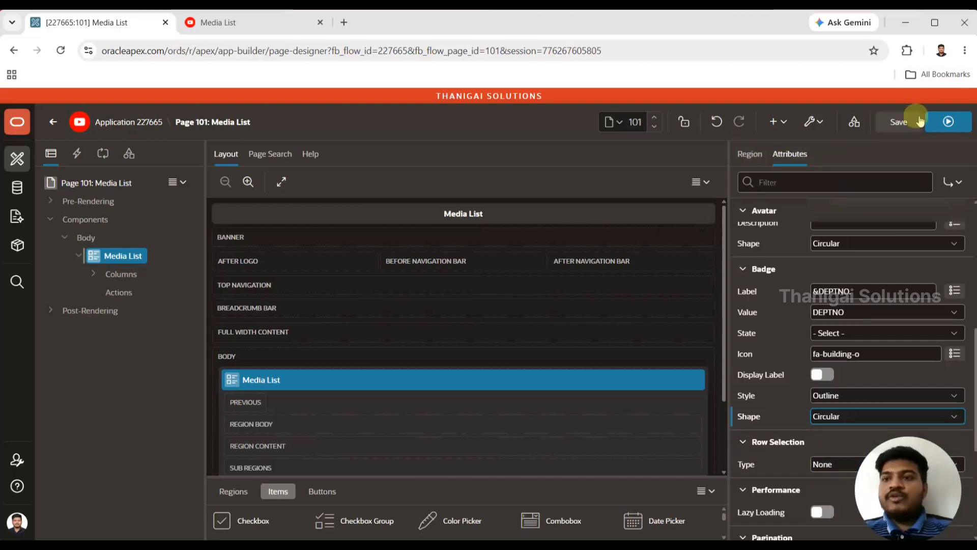
left_click(919, 121)
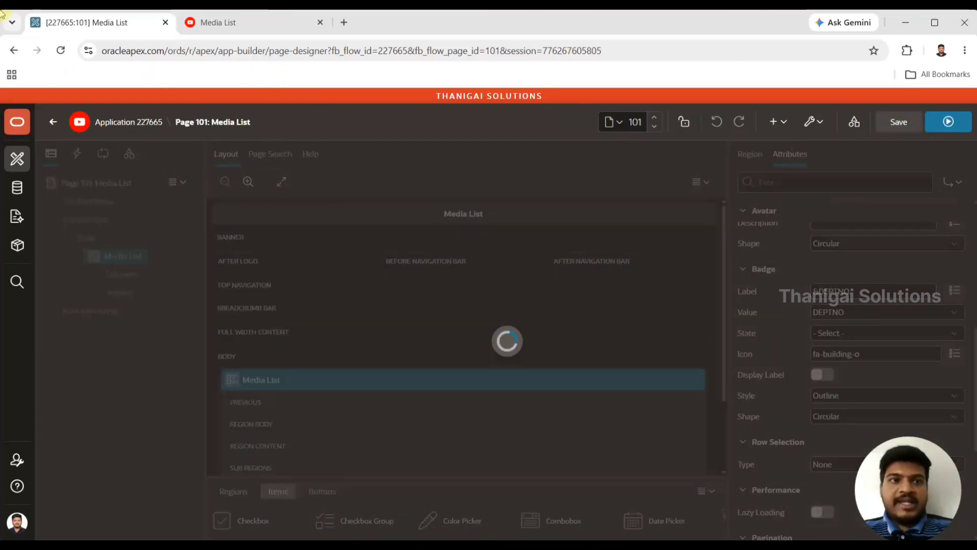
Reload the running Media List page, check the circular badge shape, and return to the page designer.
left_click(214, 22)
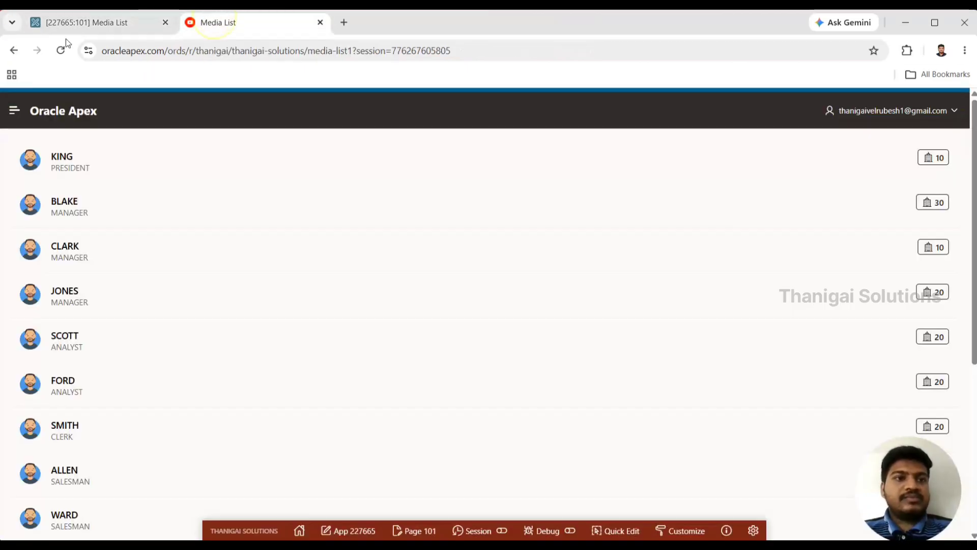
left_click(61, 49)
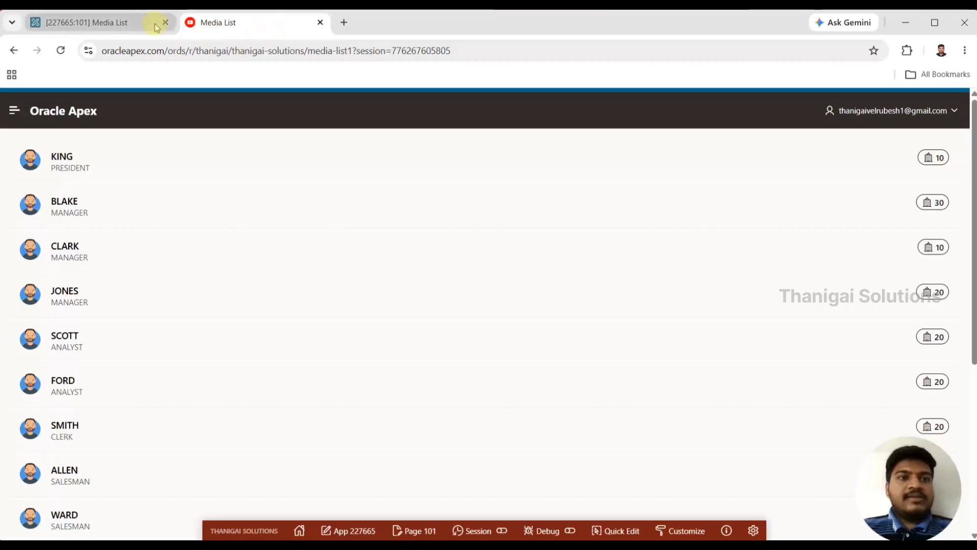
left_click(127, 22)
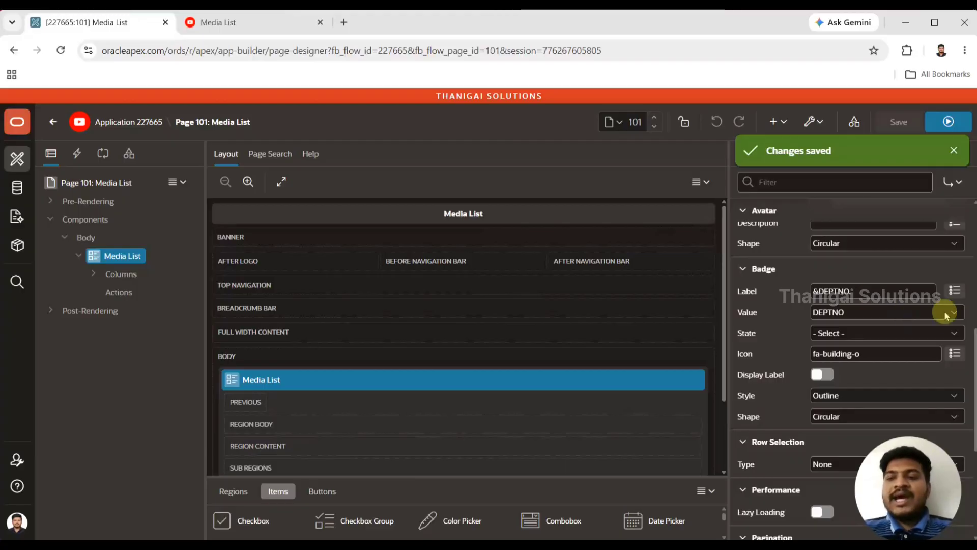
Collapse the Badge and Avatar attribute groups and bring the Row Selection and Pagination settings into view.
mouse_move(973, 346)
left_mouse_down()
mouse_move(973, 410)
mouse_move(973, 366)
left_mouse_up()
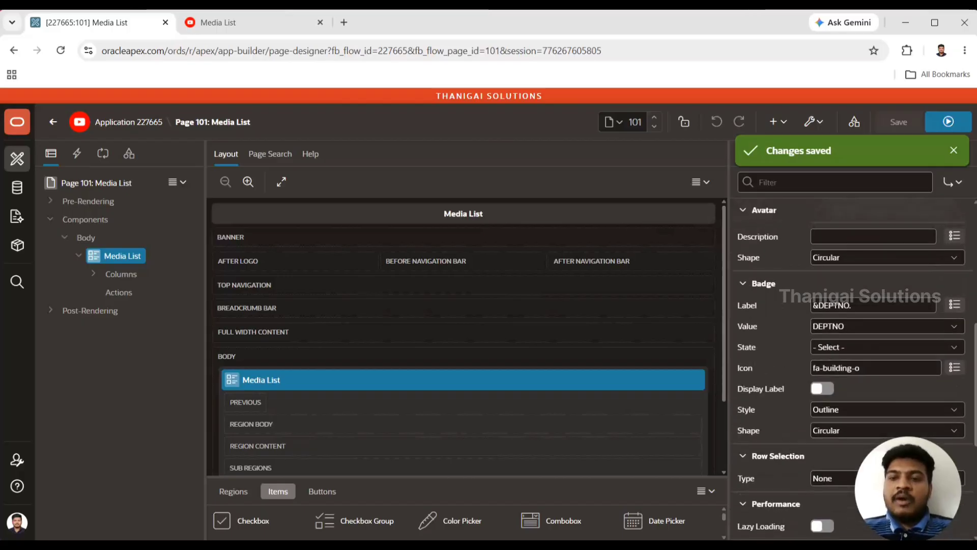
left_click(748, 285)
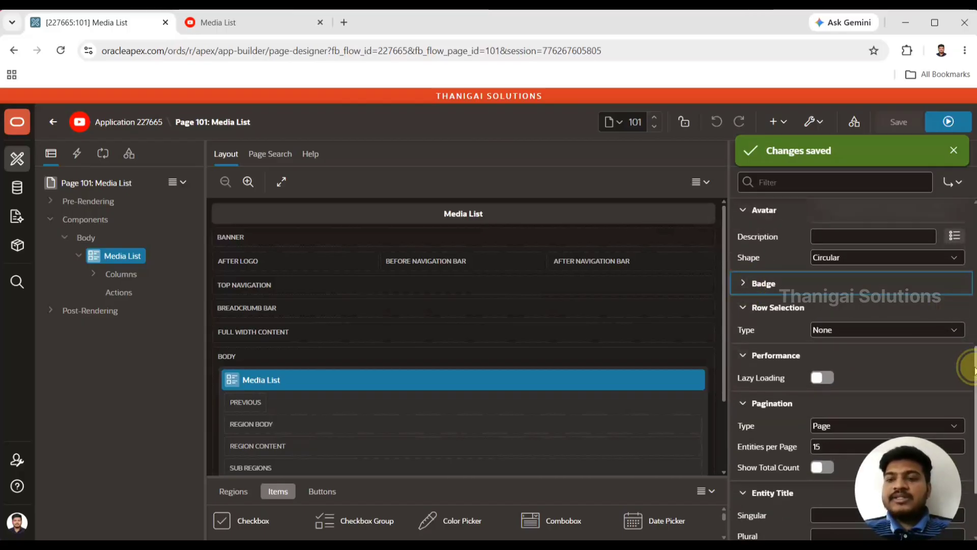
left_click_drag(971, 371, 967, 296)
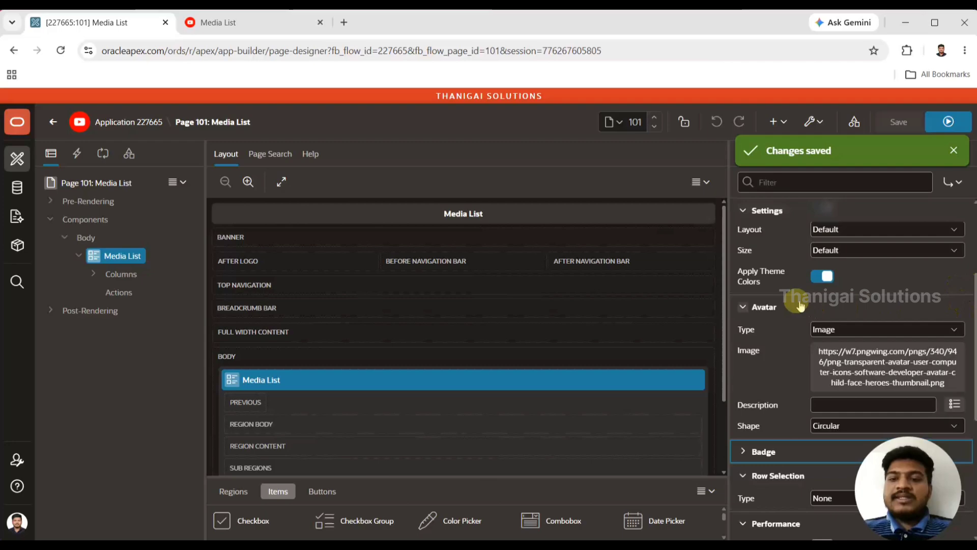
left_click(743, 306)
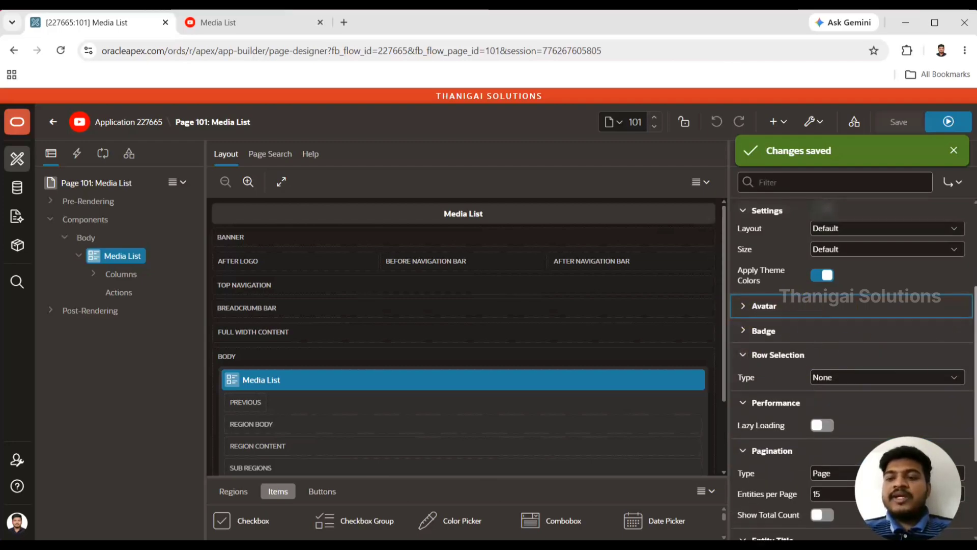
left_click_drag(971, 326, 965, 384)
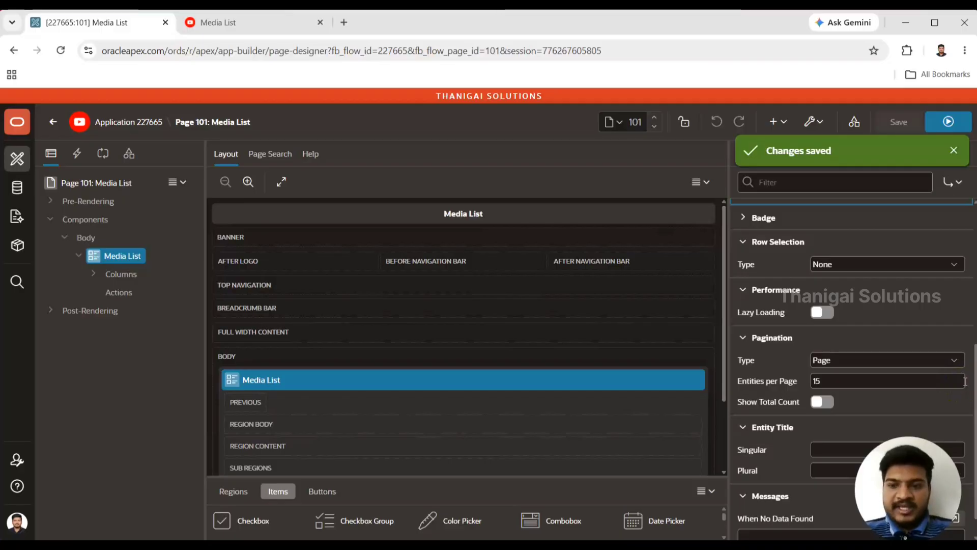
Create a page item in the Body of page 101 and name it P101_SELECTION.
left_click(831, 265)
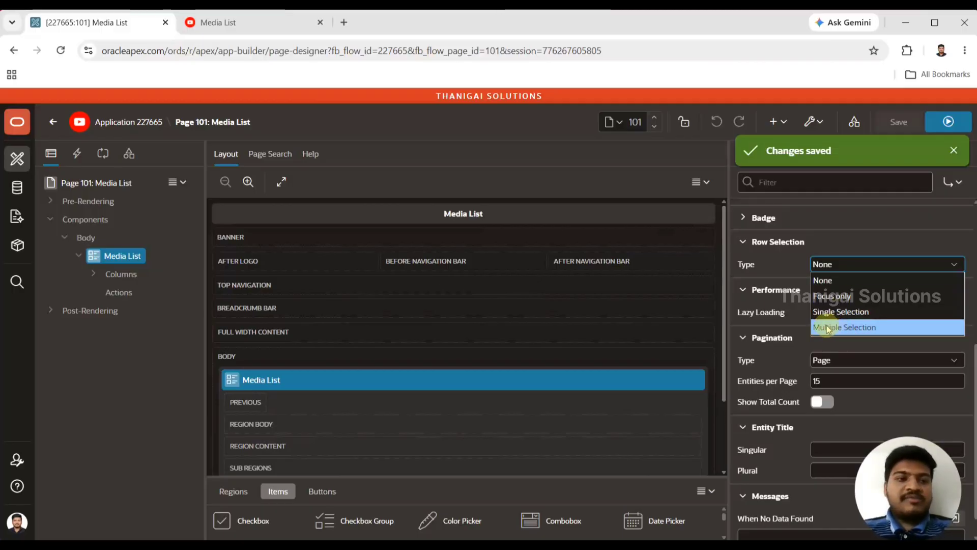
left_click(87, 237)
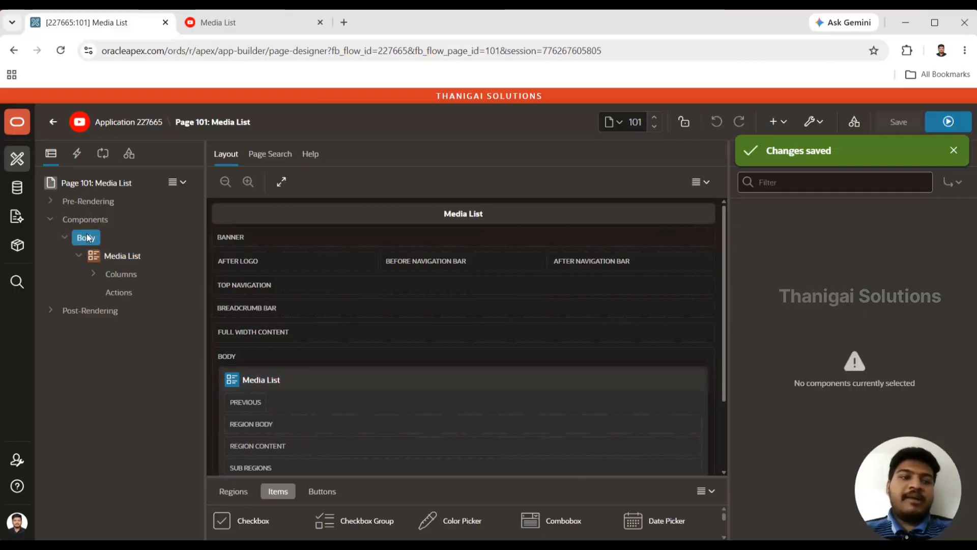
right_click(87, 237)
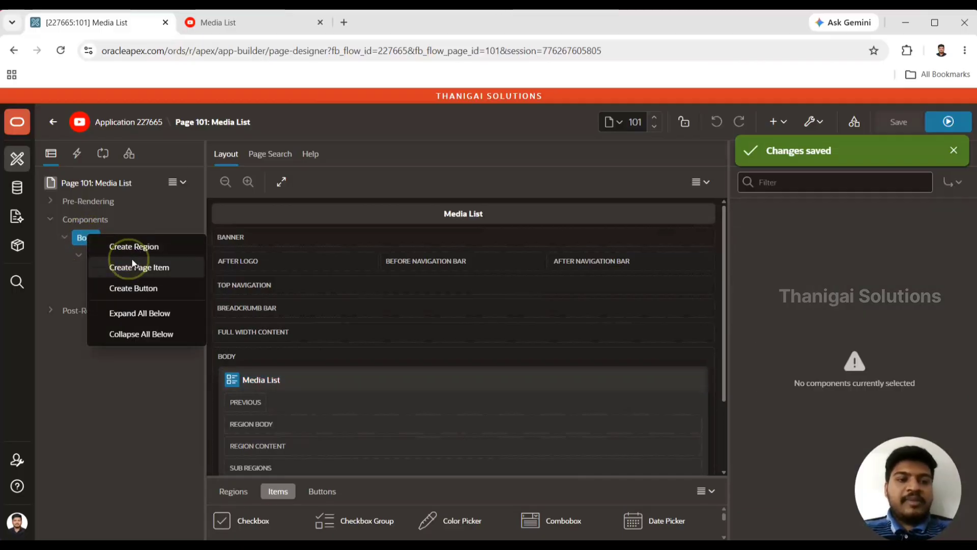
left_click(133, 265)
left_click_drag(832, 232, 897, 239)
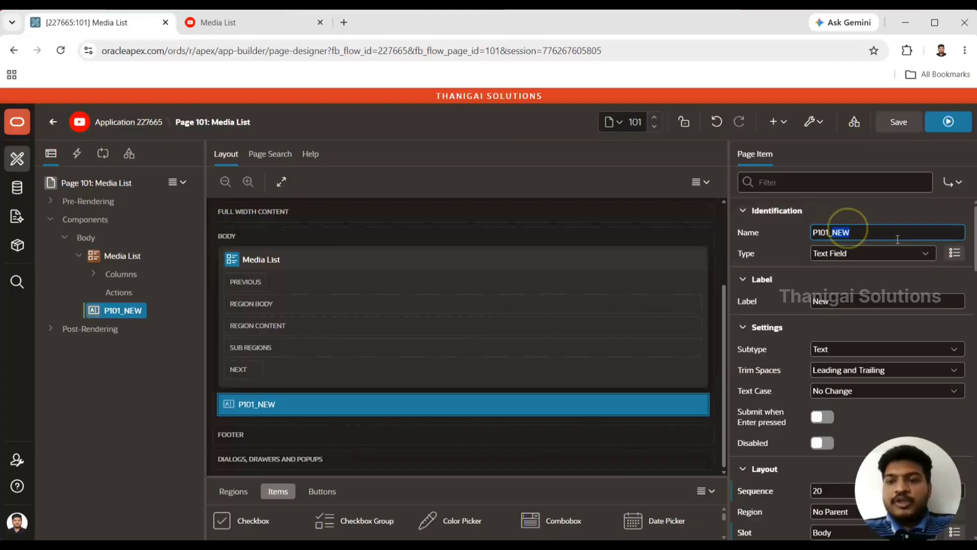
type("SELECTIO")
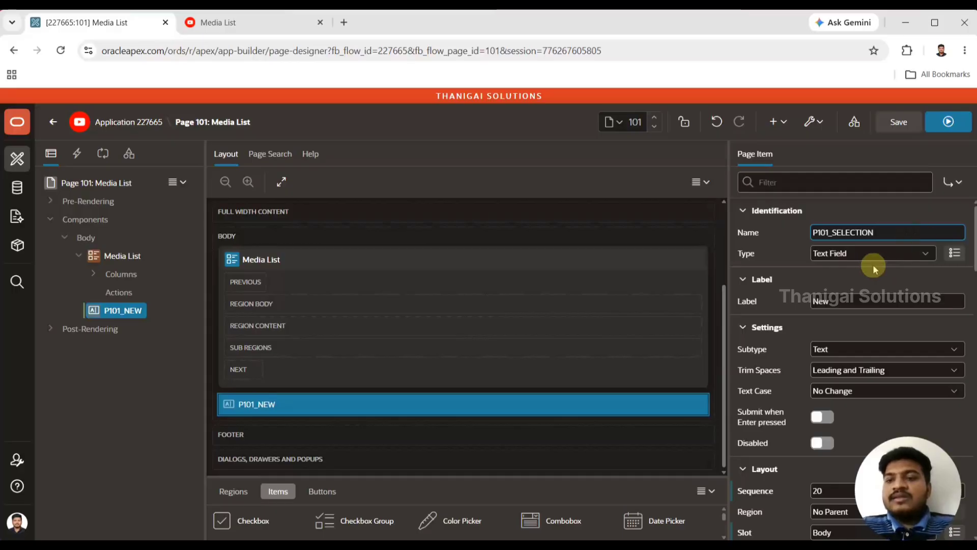
Keep the P101_SELECTION item's type as Text Field and move the item above the Media List region.
left_click(844, 254)
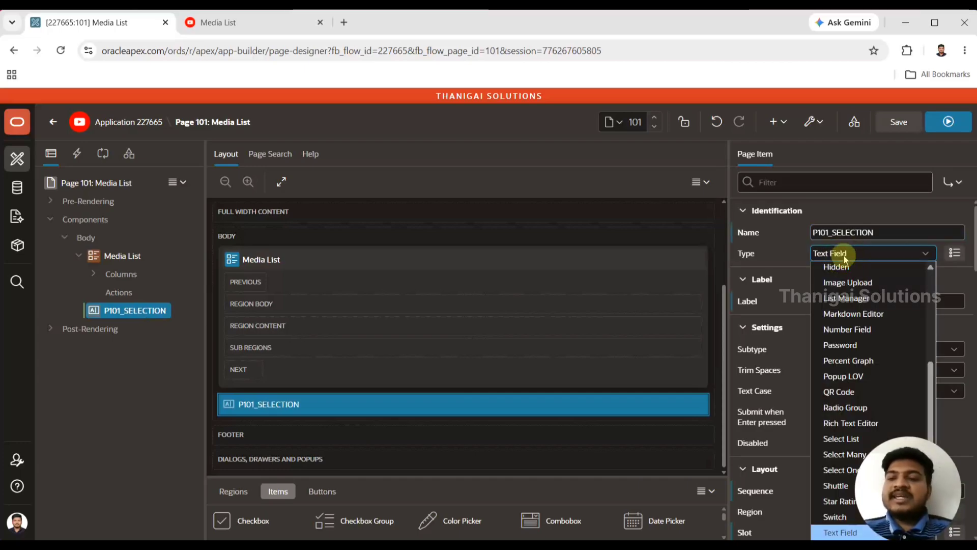
left_click(844, 254)
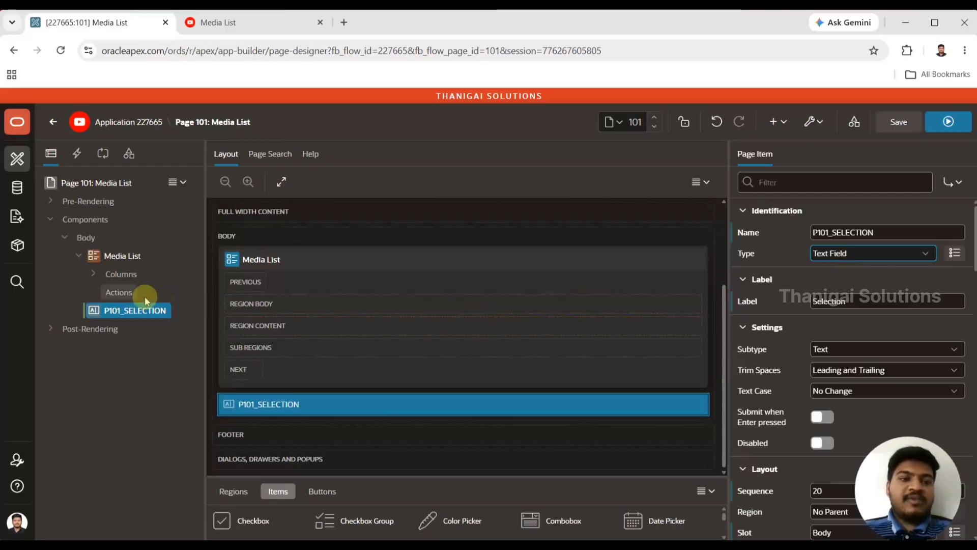
left_click(135, 312)
left_click_drag(136, 311, 127, 239)
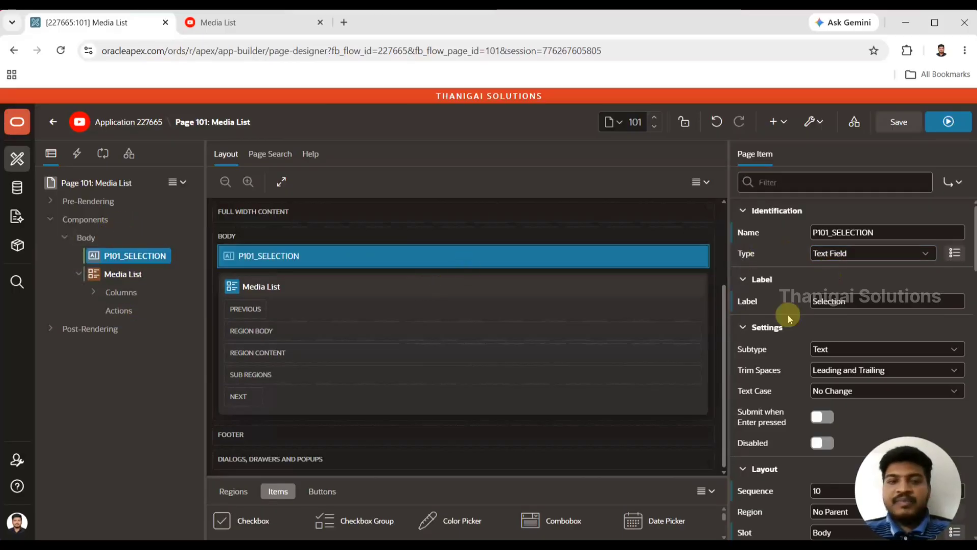
Set the Media List's Row Selection type to Single Selection with P101_SELECTION as Current Selection Page Item, and save the page.
left_click(123, 274)
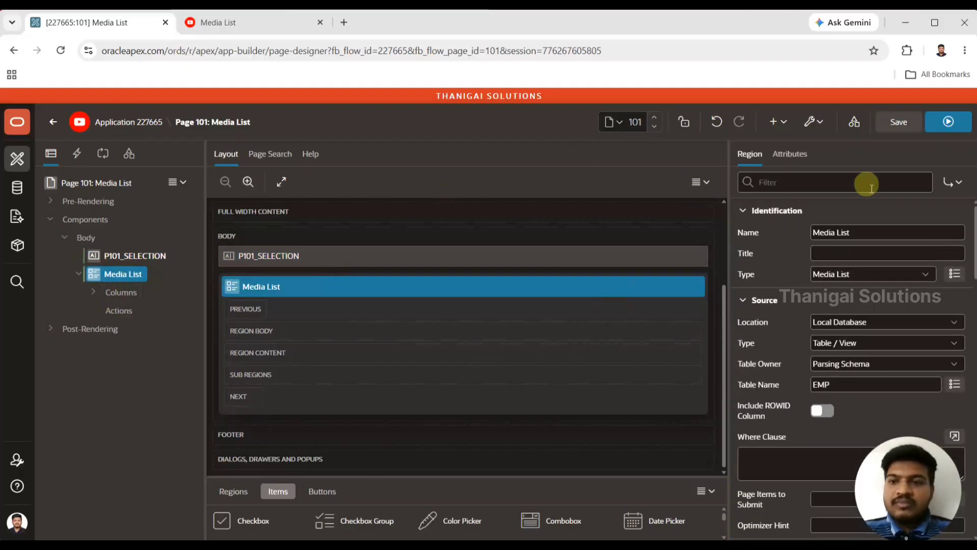
left_click(798, 156)
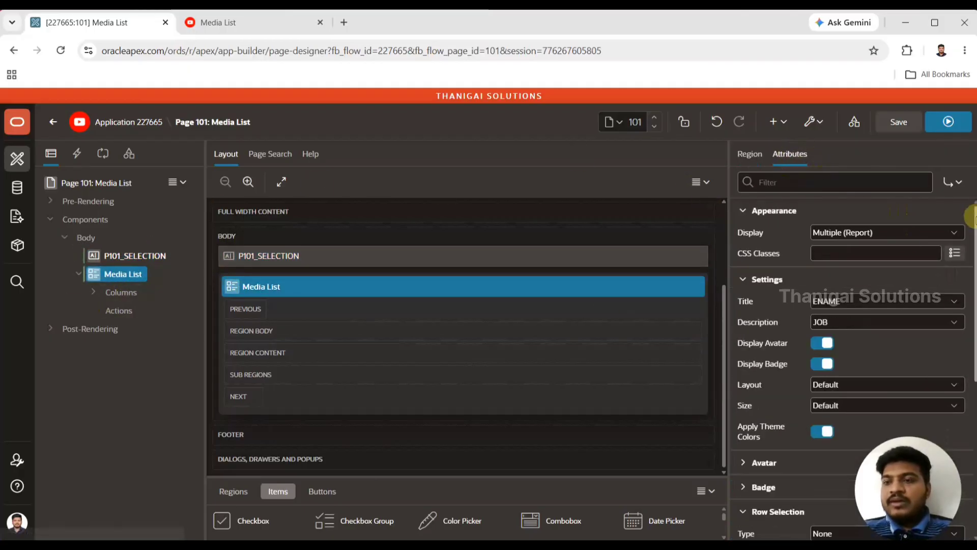
scroll(970, 224, "down", 5)
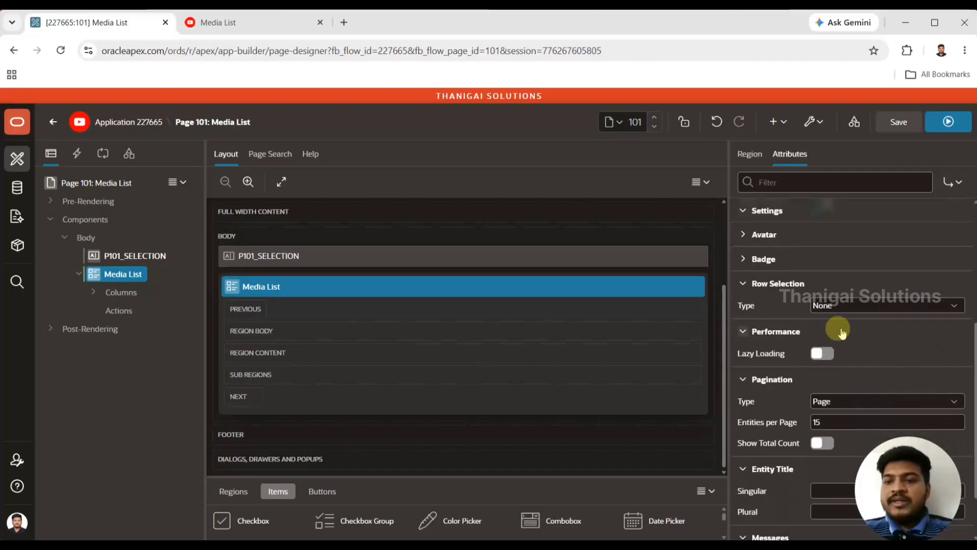
left_click(837, 306)
left_click(819, 352)
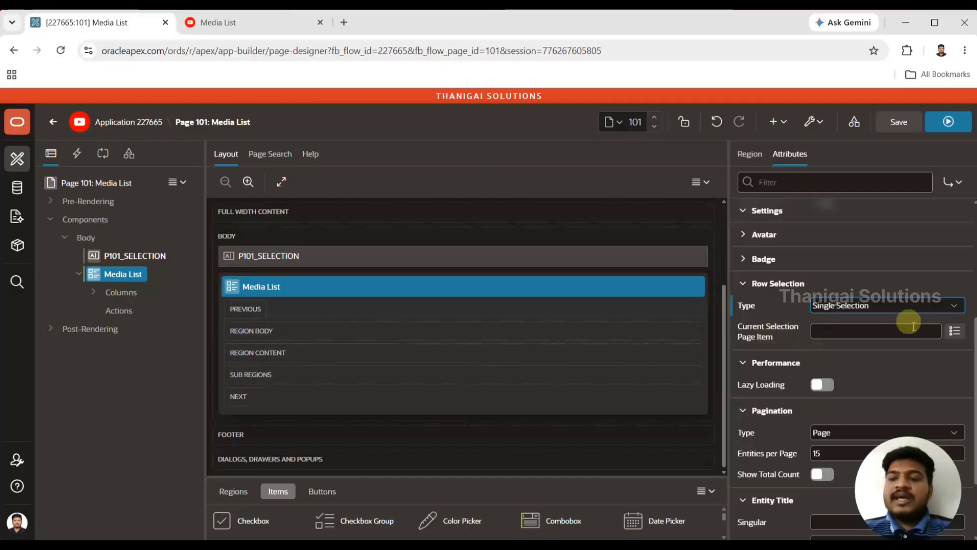
left_click(954, 332)
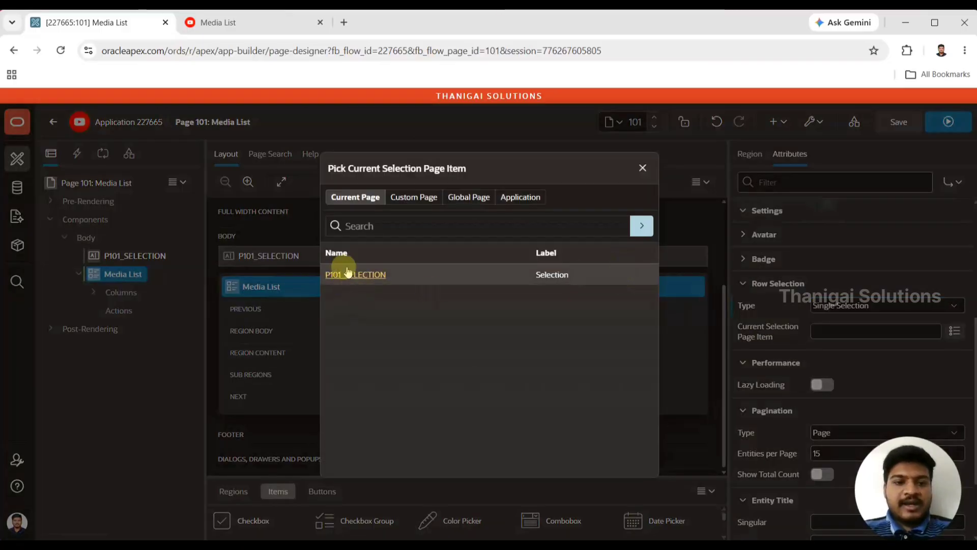
left_click(348, 274)
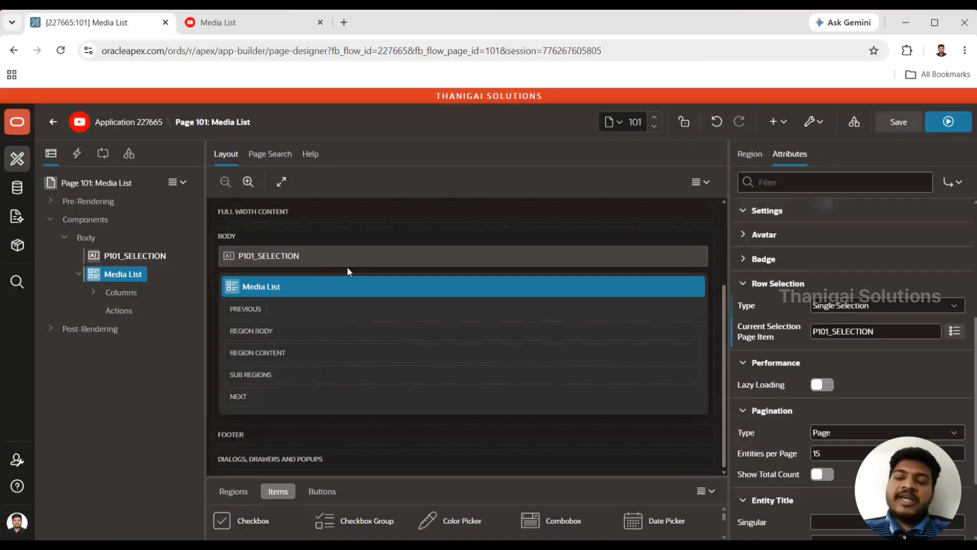
left_click(899, 122)
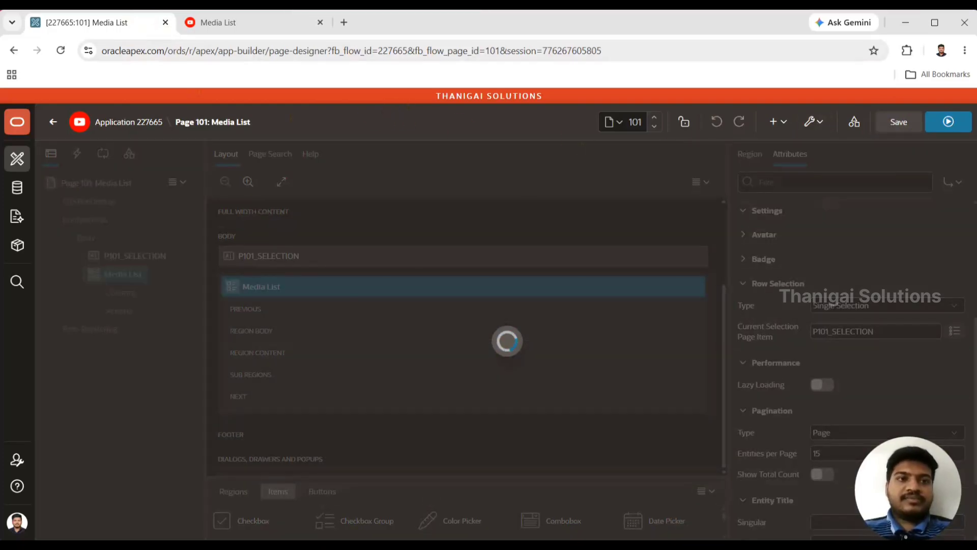
Reload the running Media List page, try selecting the fourth and last employee rows, and view the Selection field.
left_click(231, 22)
left_click(61, 50)
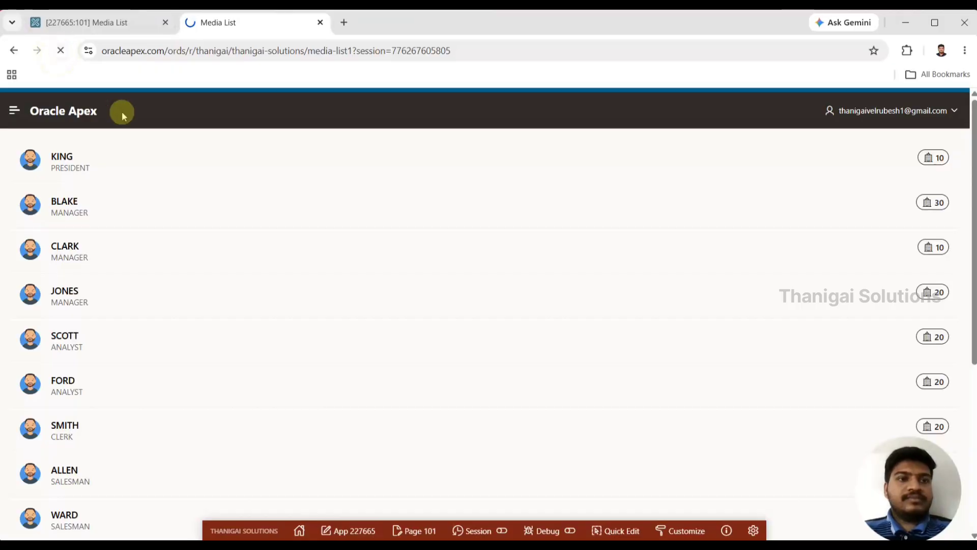
scroll(52, 159, "down", 1)
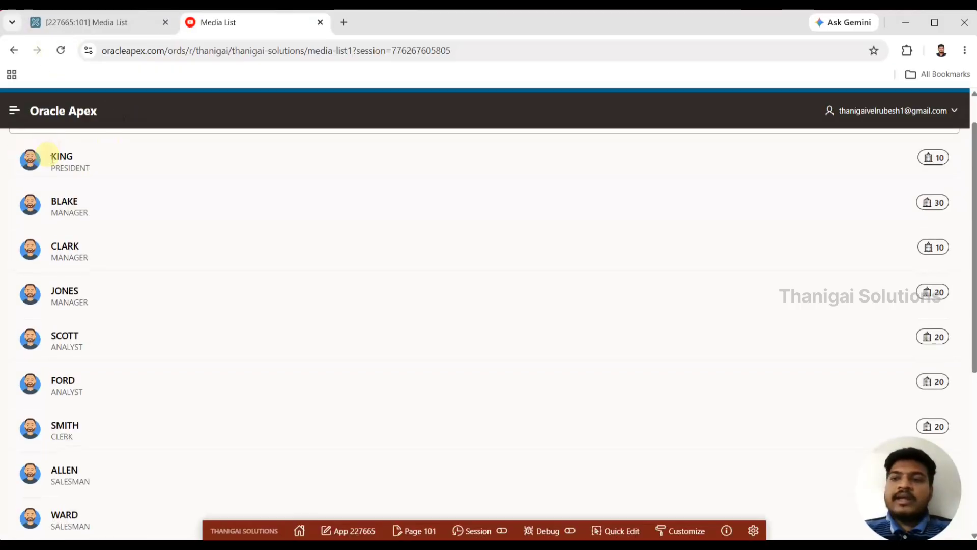
left_click(354, 297)
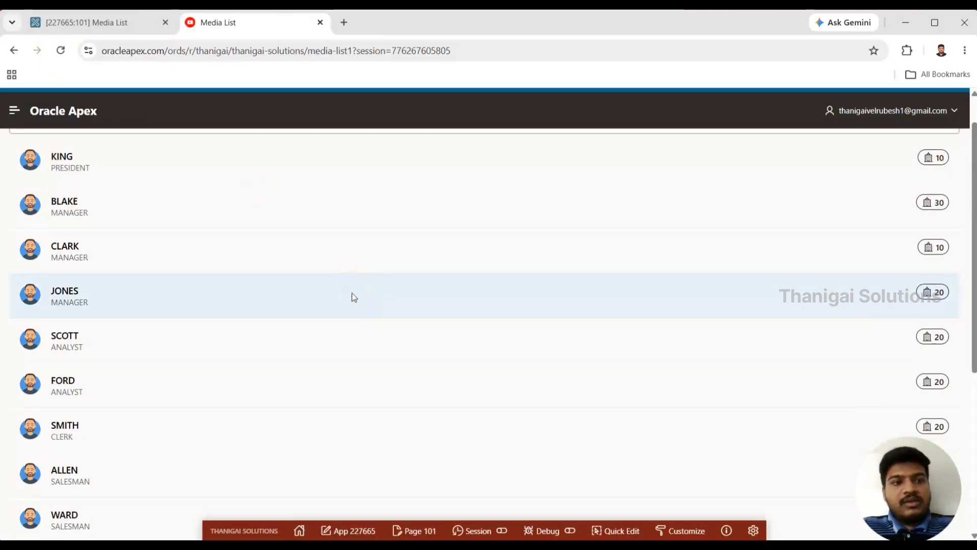
scroll(354, 297, "down", 5)
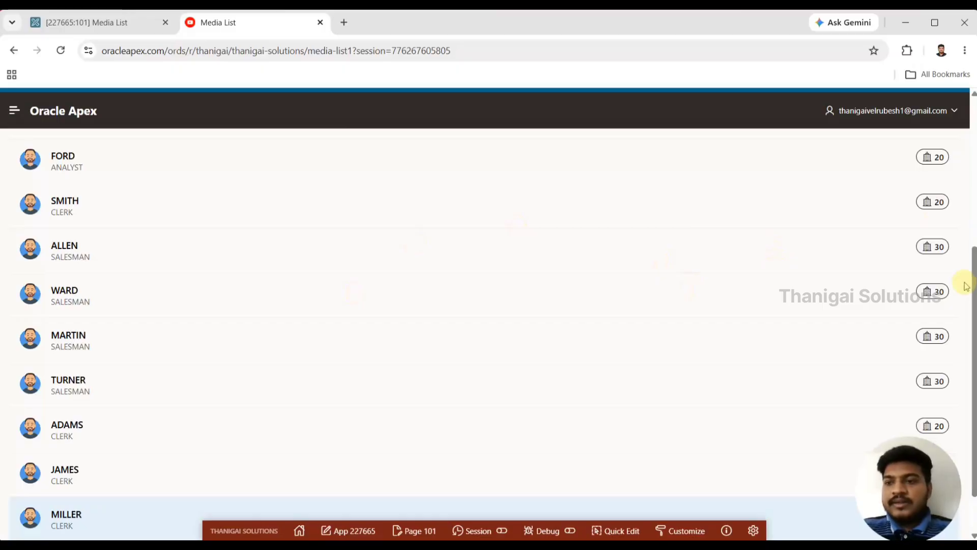
left_click_drag(966, 286, 968, 69)
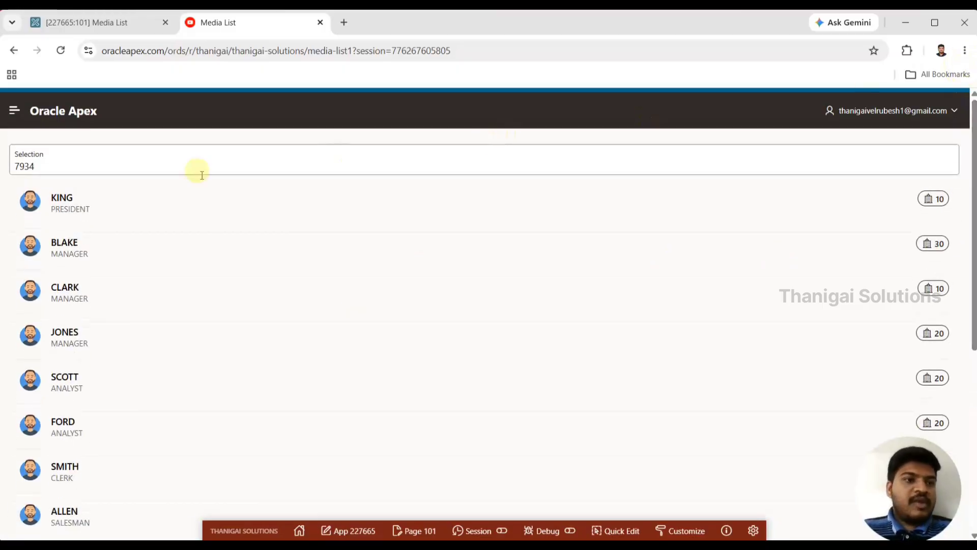
Select the first five employee rows one by one, reselect the first, and check the value in the Selection field.
left_click(114, 206)
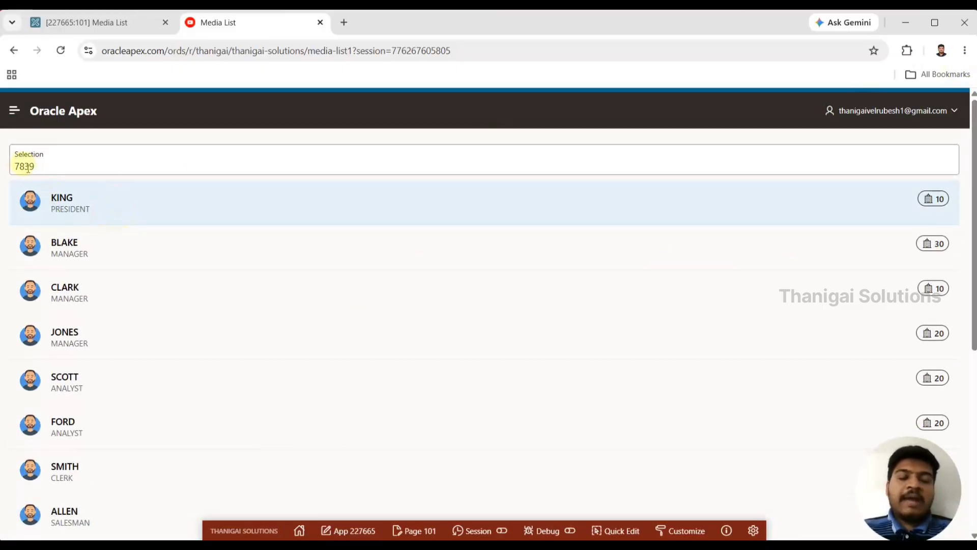
left_click(71, 257)
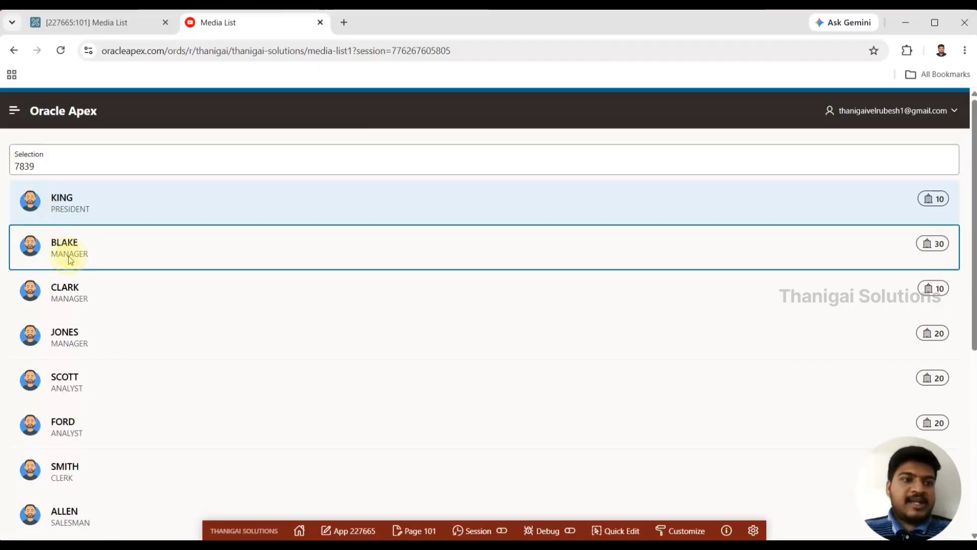
left_click(63, 287)
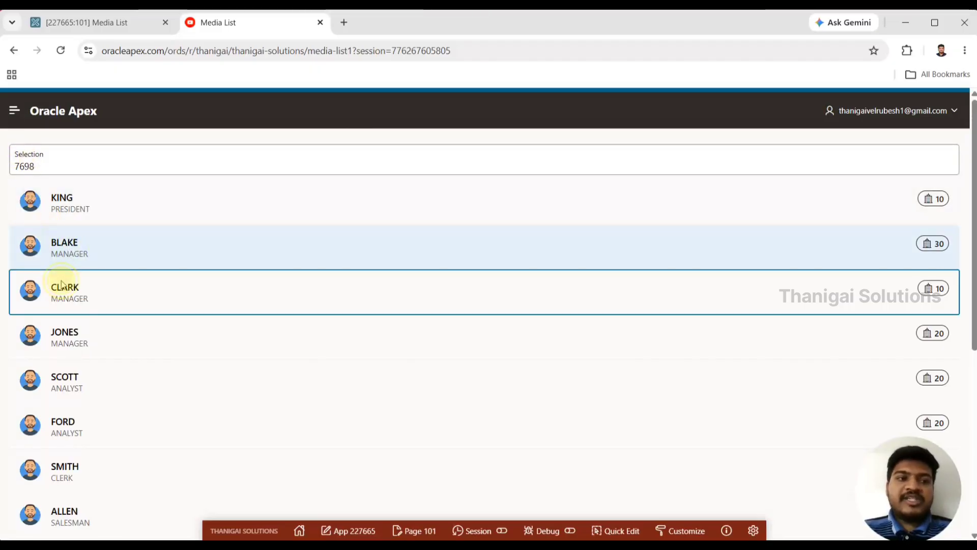
left_click(63, 333)
left_click(61, 383)
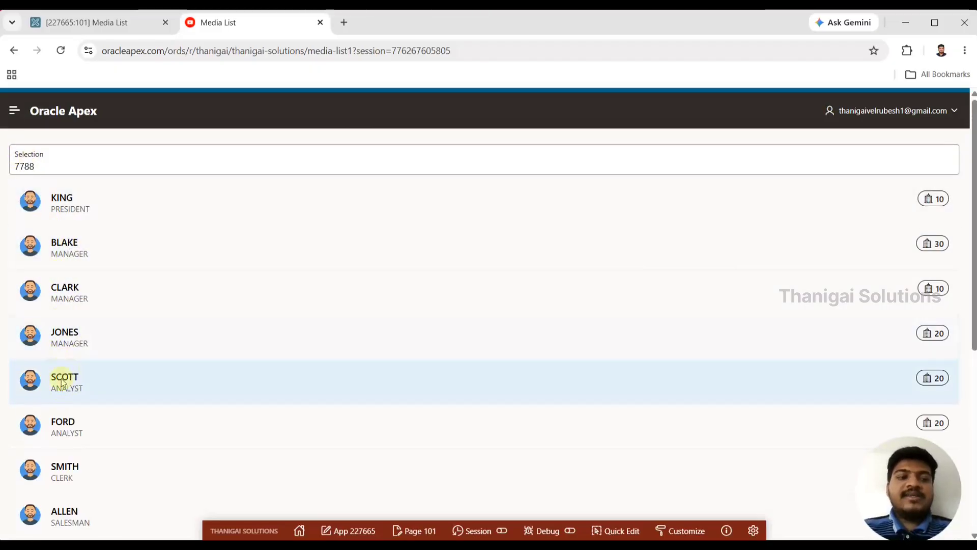
left_click(77, 209)
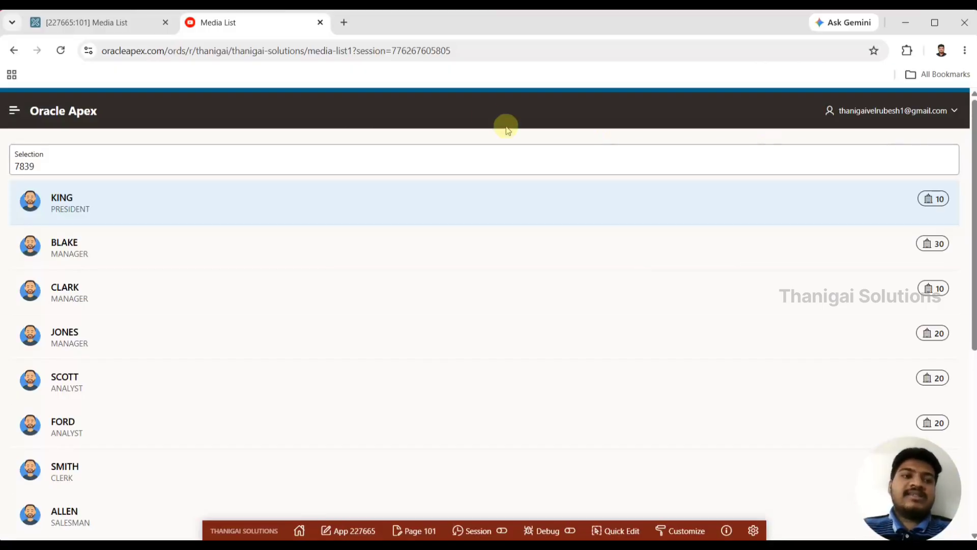
left_click_drag(47, 162, 2, 166)
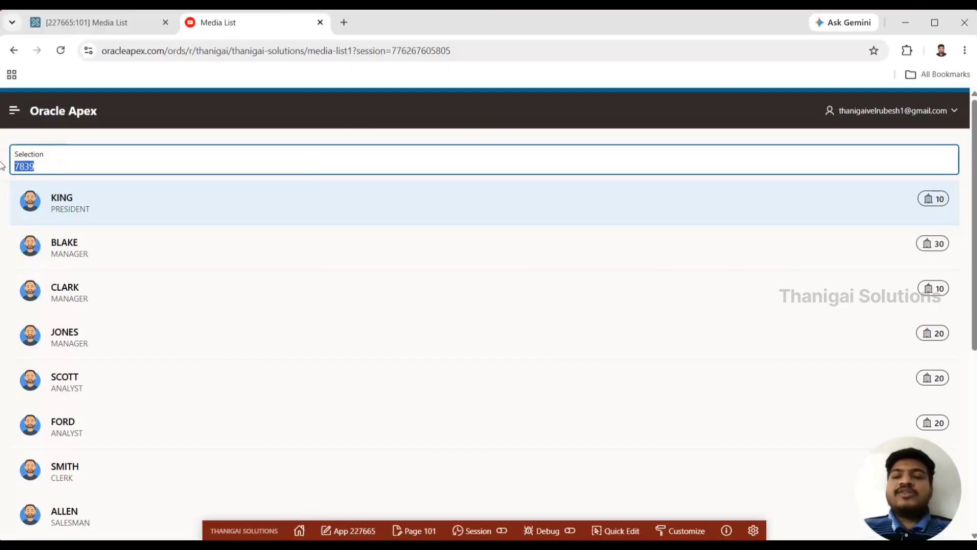
Compare the Selection value with several more of the upper employee rows selected, and return to the page designer.
left_click(120, 23)
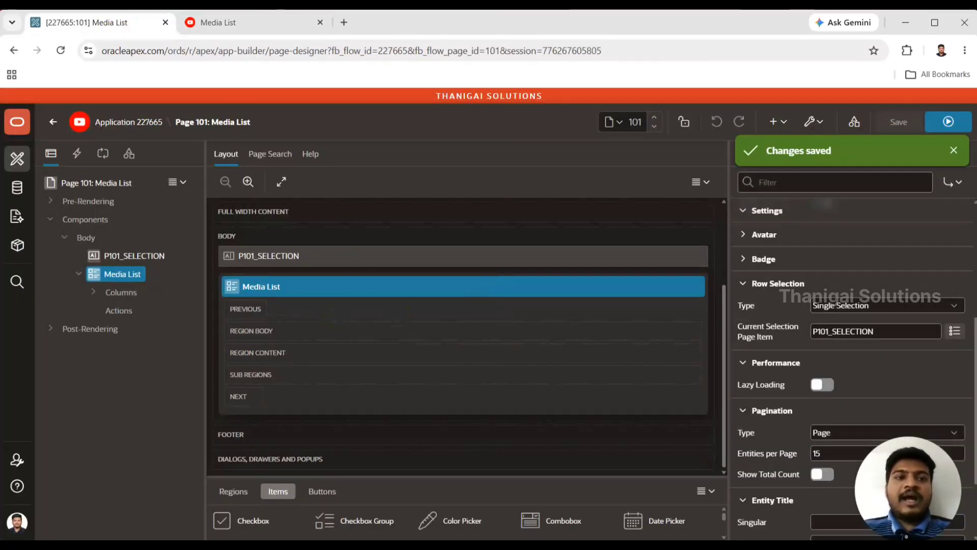
key("ctrl+Tab")
left_click(108, 254)
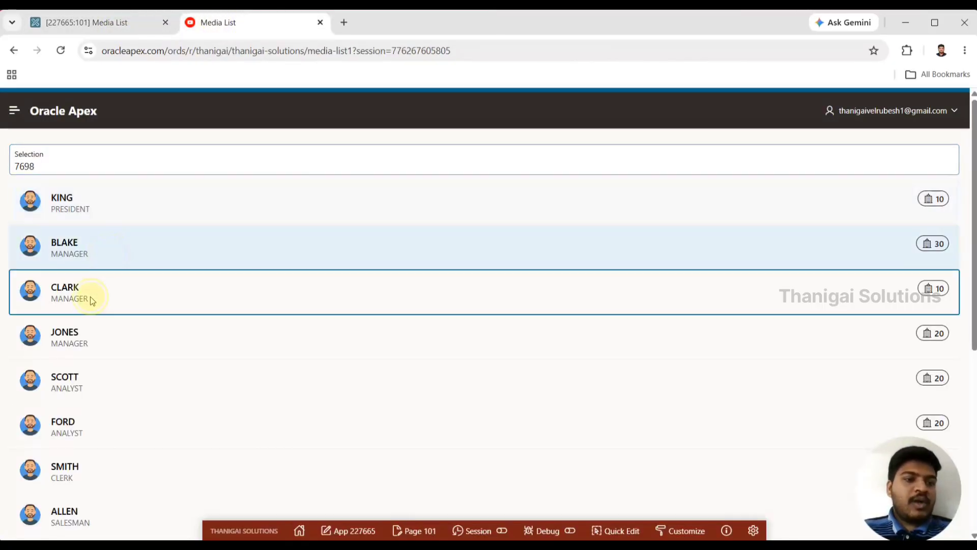
left_click(91, 300)
left_click(84, 347)
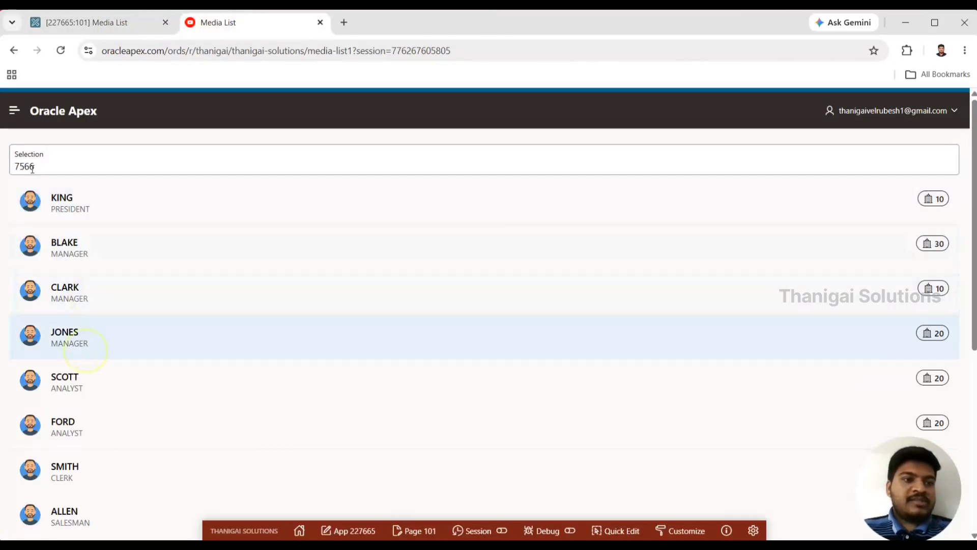
left_click(76, 213)
left_click(71, 243)
left_click(98, 25)
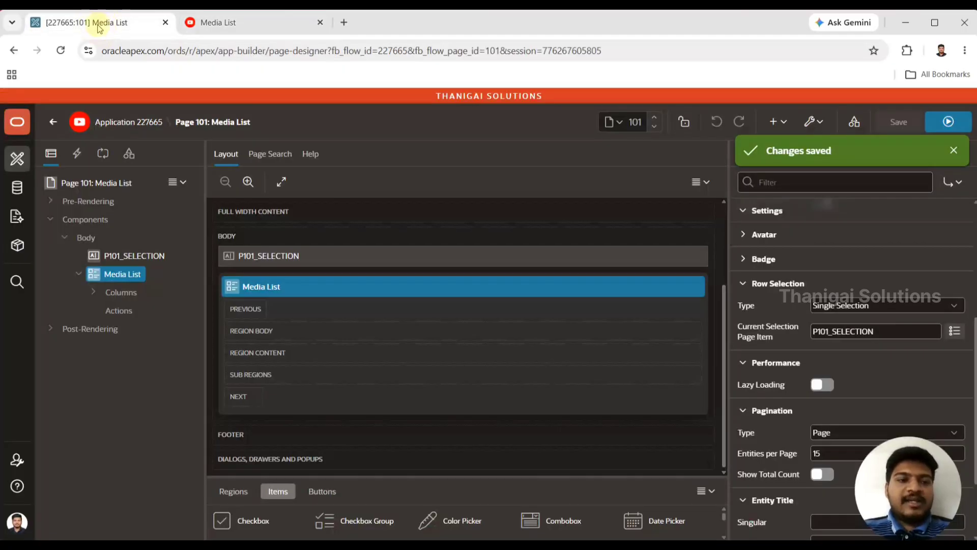
Create another page item in the Body and place it between P101_SELECTION and the Media List region.
left_click(86, 238)
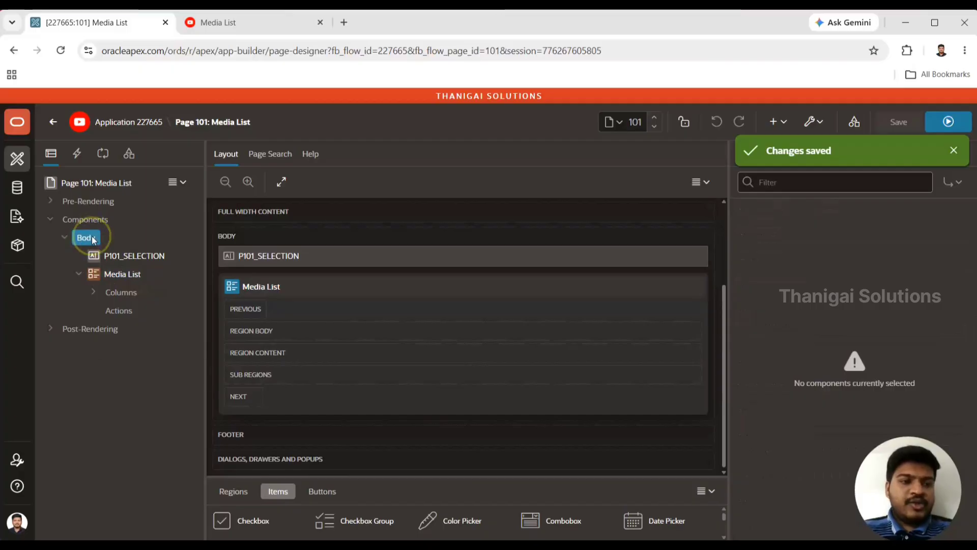
right_click(93, 240)
left_click(151, 269)
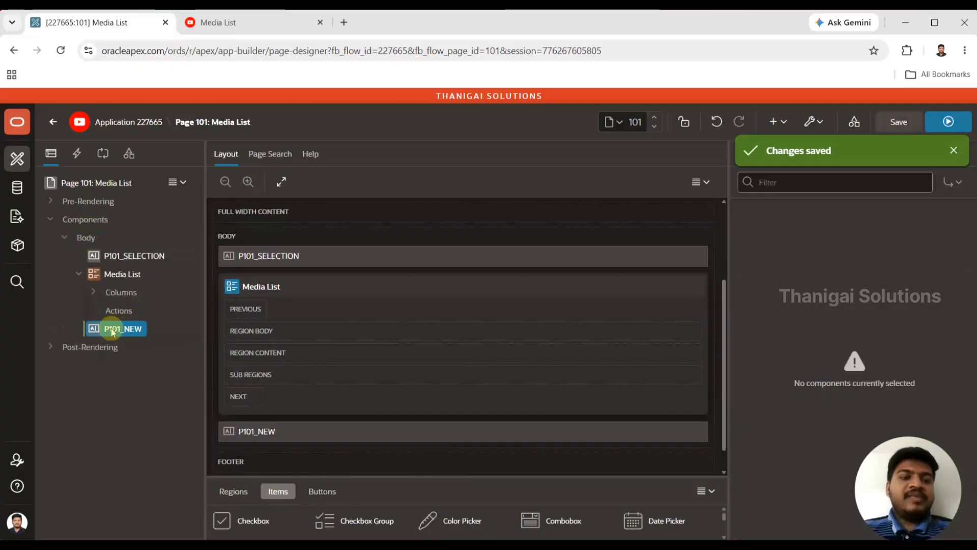
left_click(112, 330)
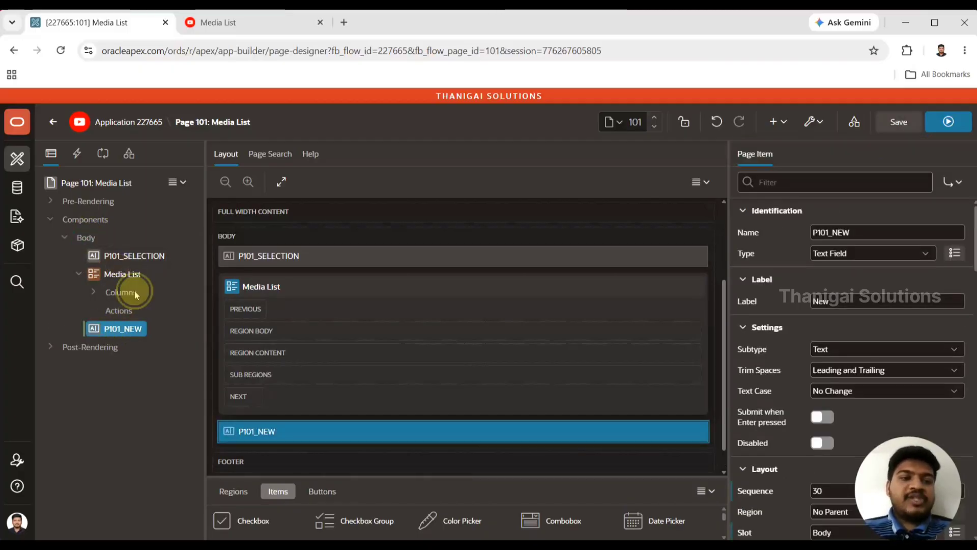
left_click_drag(135, 294, 127, 265)
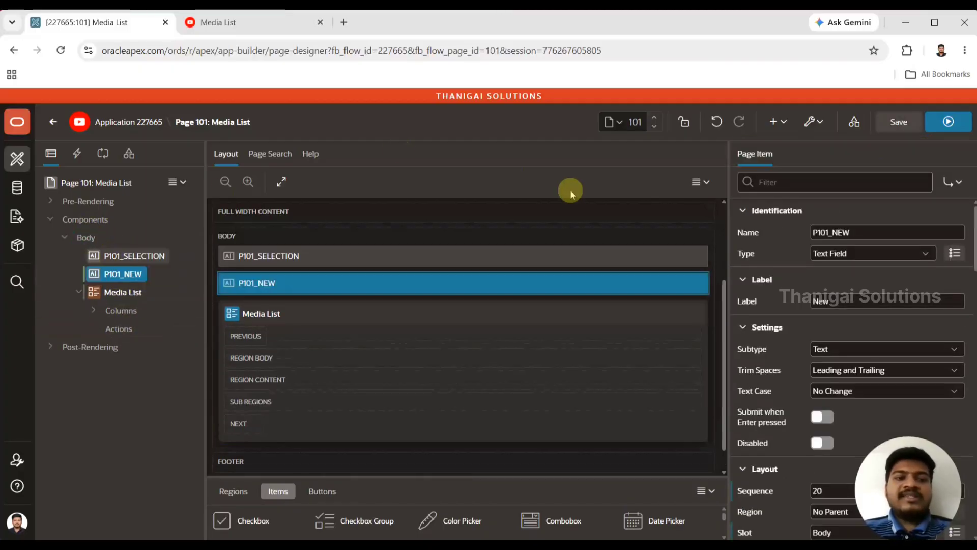
Rename the new page item P101_CHECK_ALL and set its type to Checkbox.
left_click(858, 225)
key("BackSpace")
key("BackSpace")
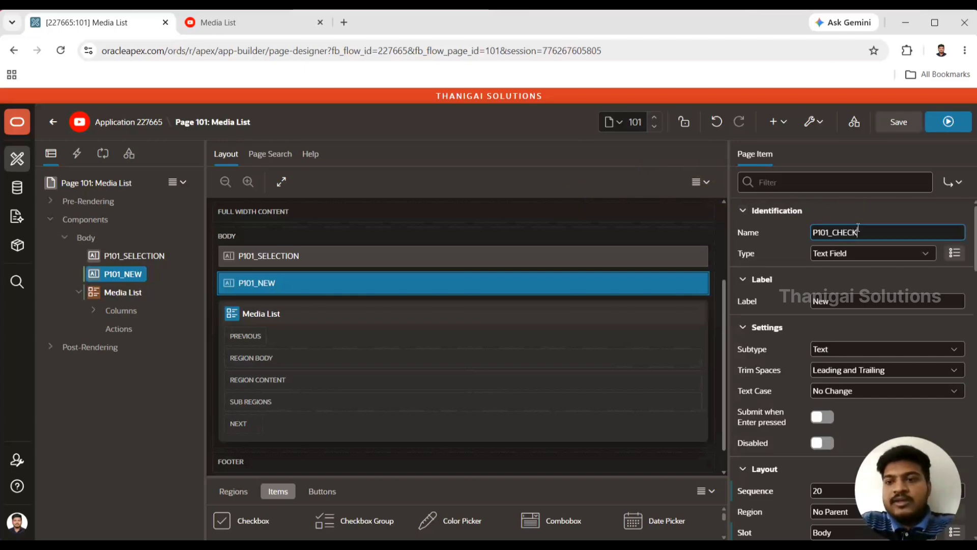
type("CHECK_ALL")
left_click(858, 252)
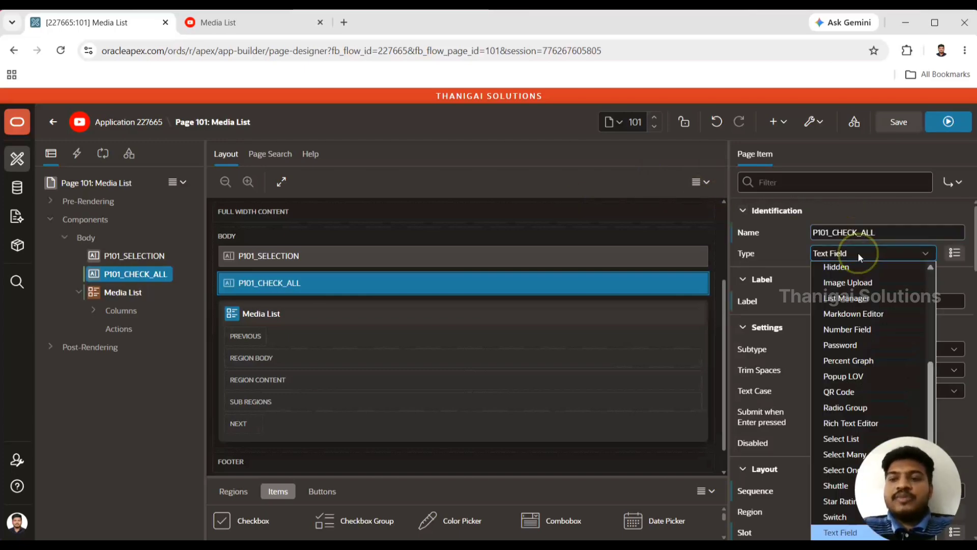
key("c")
key("Return")
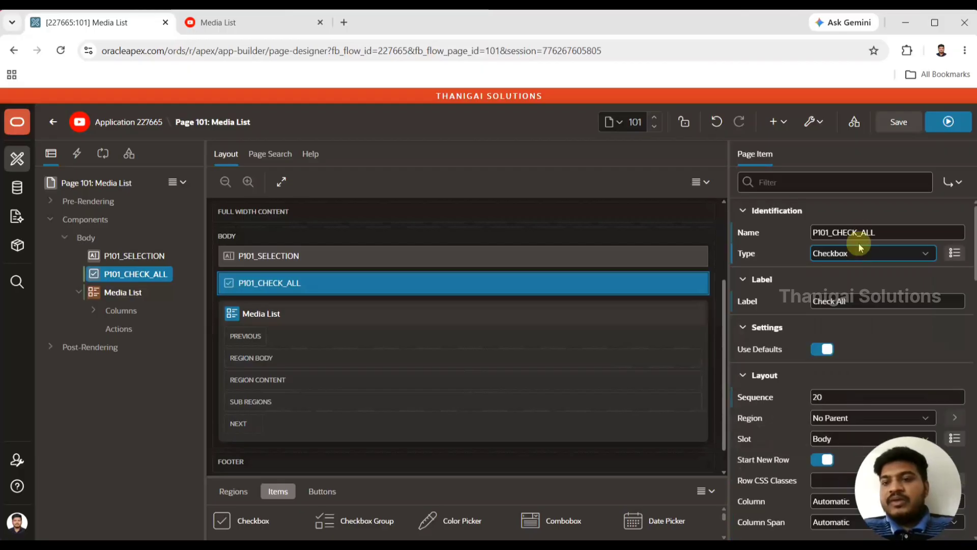
Set the Media List region's row selection to Multiple Selection with P101_CHECK_ALL as the Select All Page Item, and save the page.
left_click(121, 291)
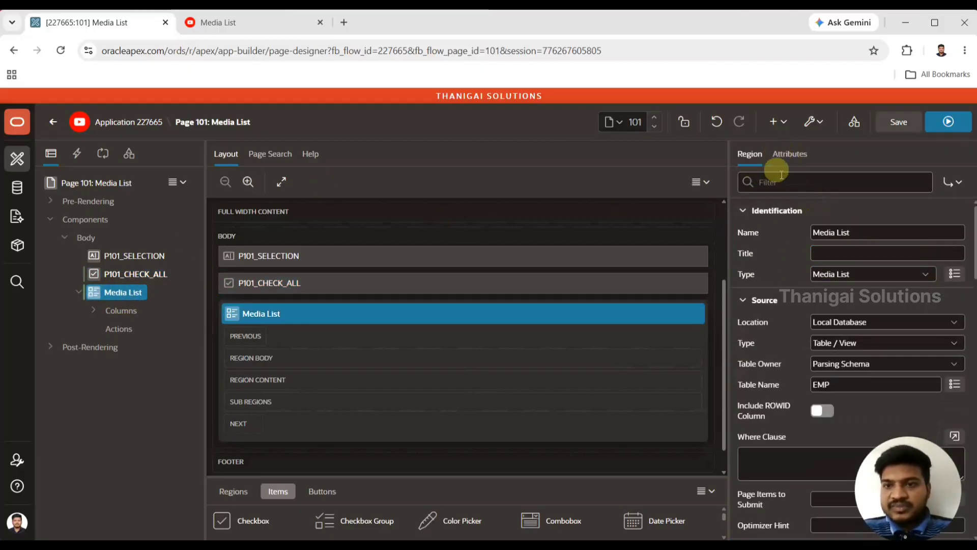
left_click(789, 154)
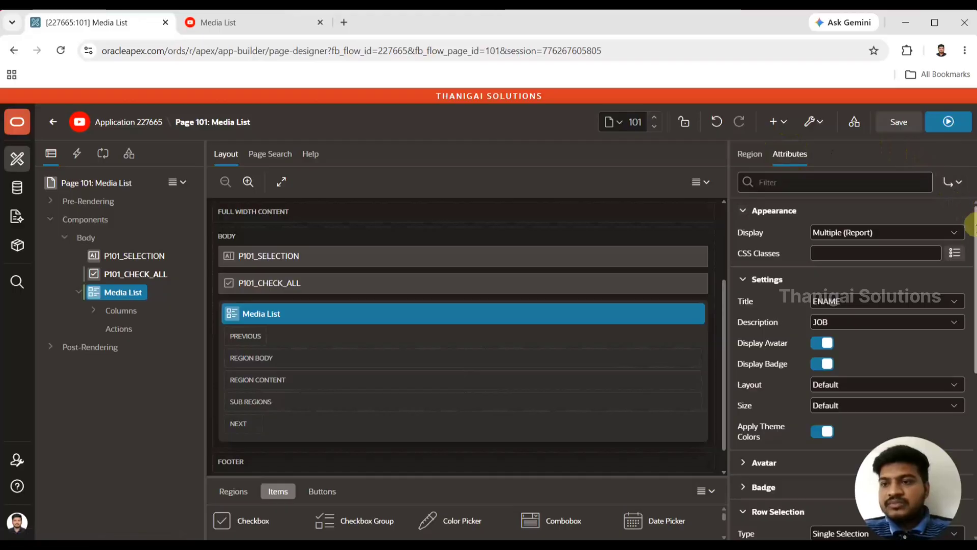
left_click_drag(966, 220, 966, 345)
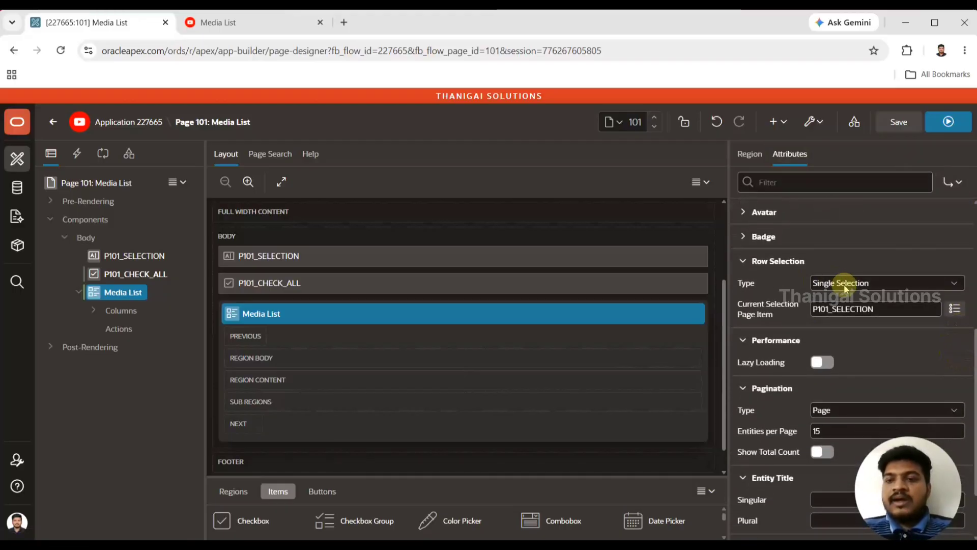
left_click(845, 285)
left_click(834, 346)
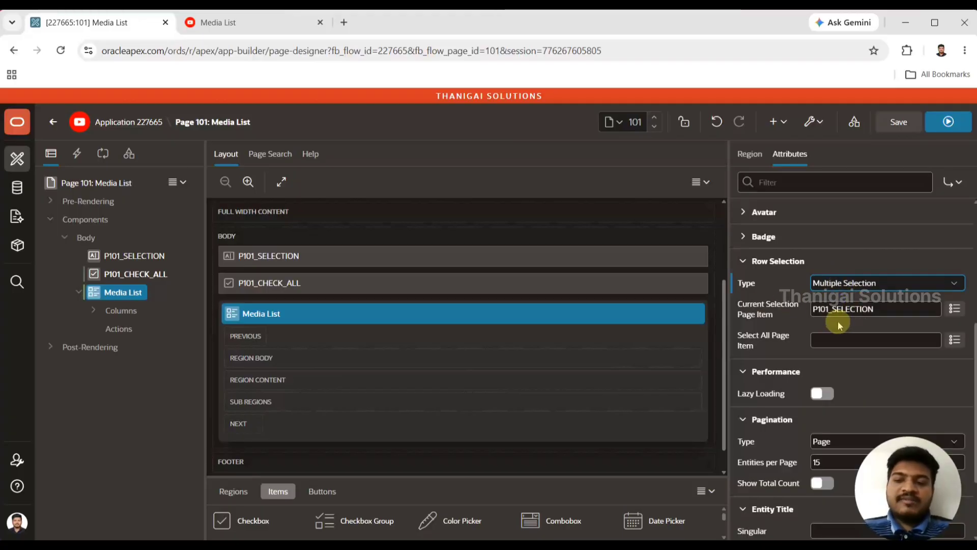
left_click(955, 339)
left_click(377, 295)
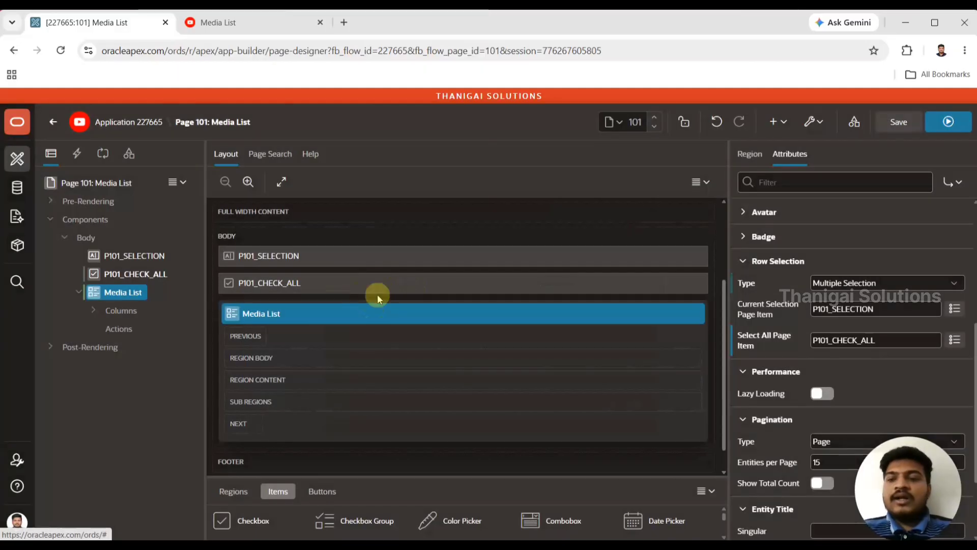
left_click(910, 132)
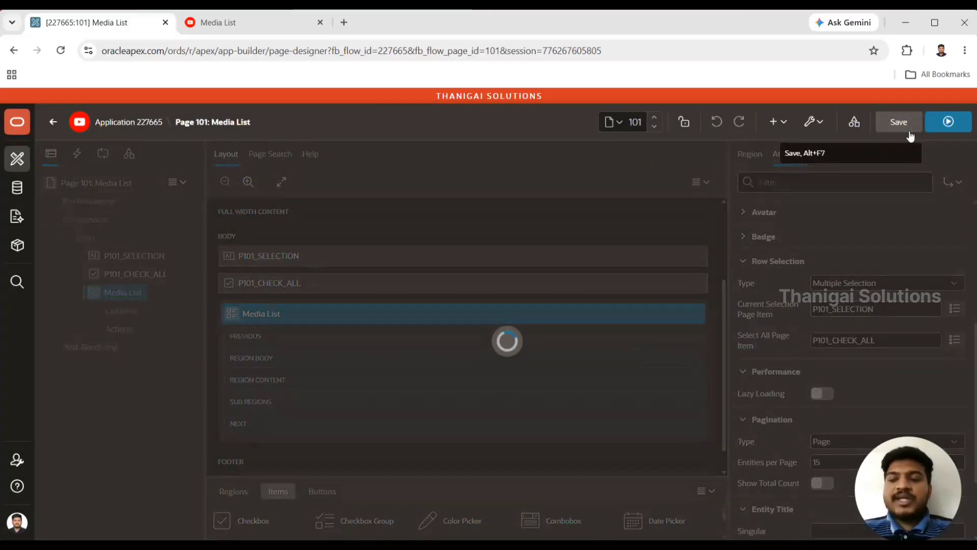
Reload the running Media List page, turn Check All on, examine the Selection field's value, and turn Check All off again.
left_click(272, 31)
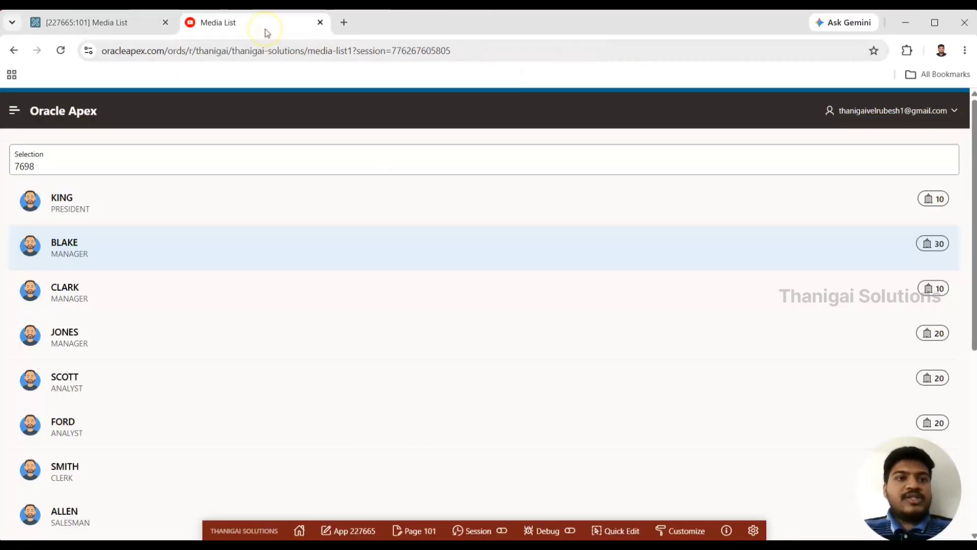
left_click(60, 50)
key("Return")
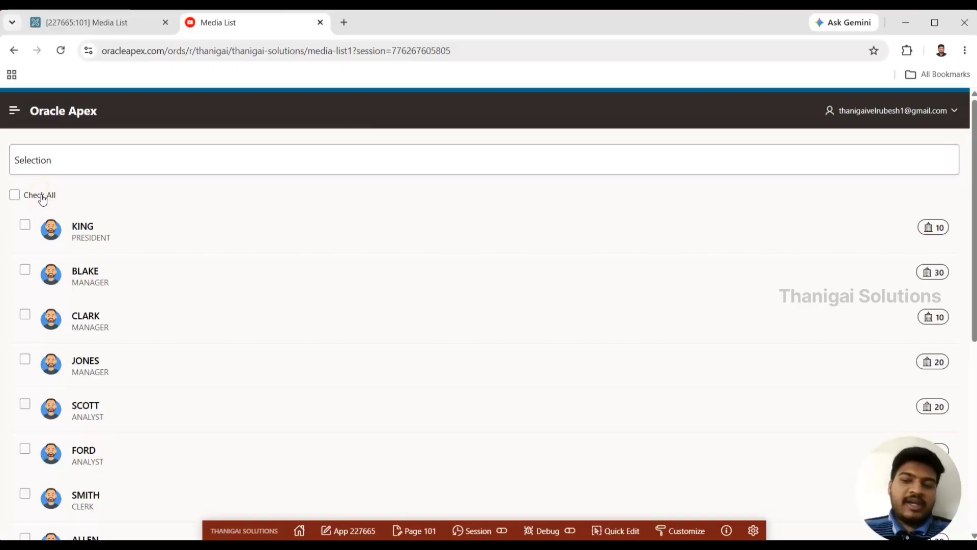
left_click(33, 198)
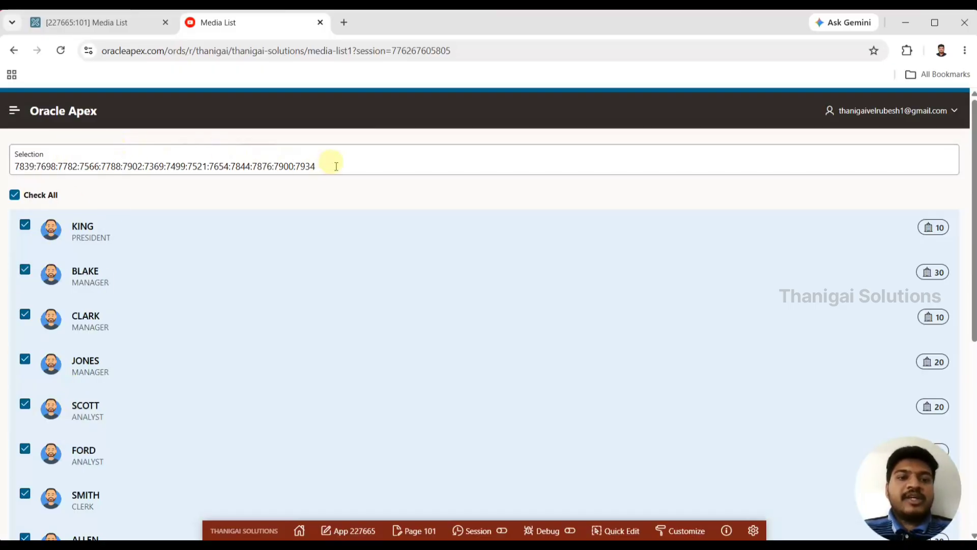
left_click_drag(331, 164, 2, 174)
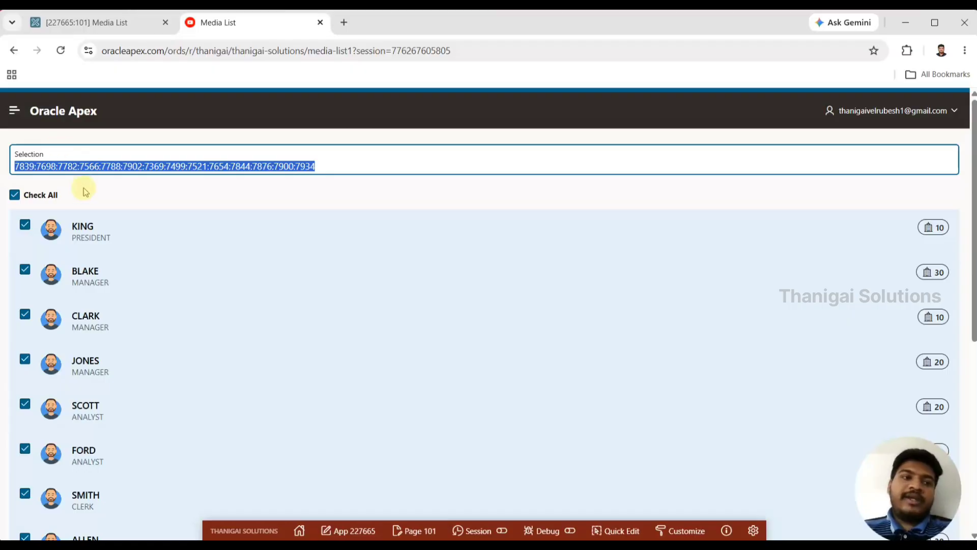
left_click(46, 196)
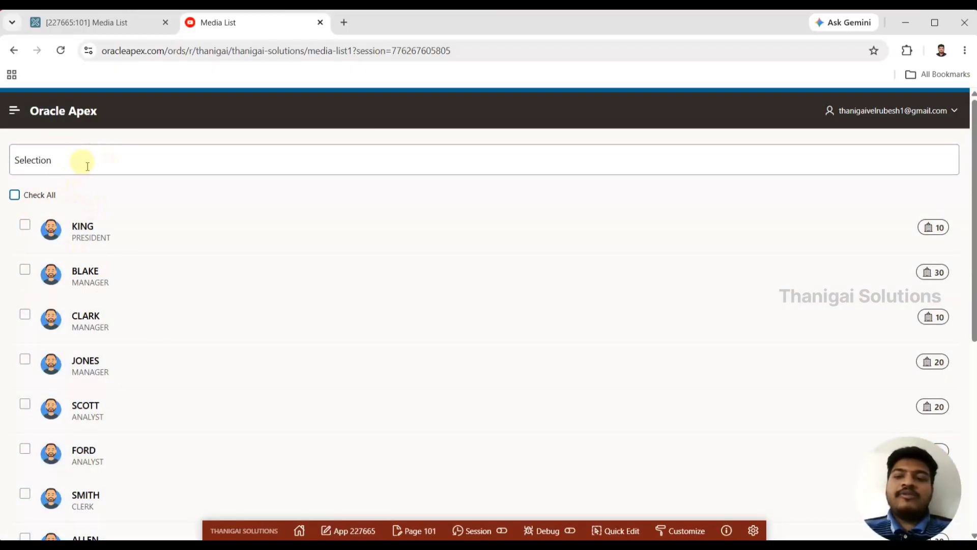
Select the first three employee rows one at a time by their row text and compare the Selection value.
left_click(97, 228)
left_click(88, 274)
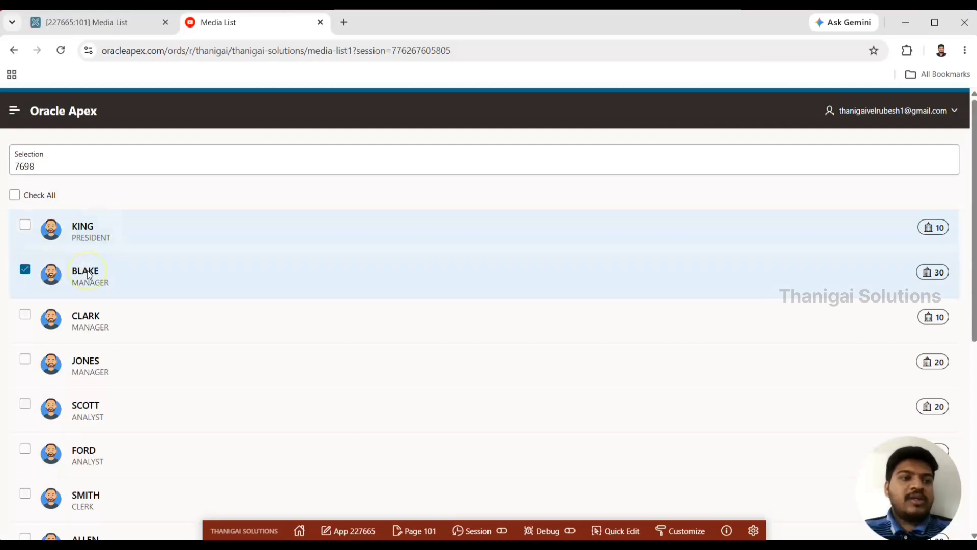
left_click(85, 239)
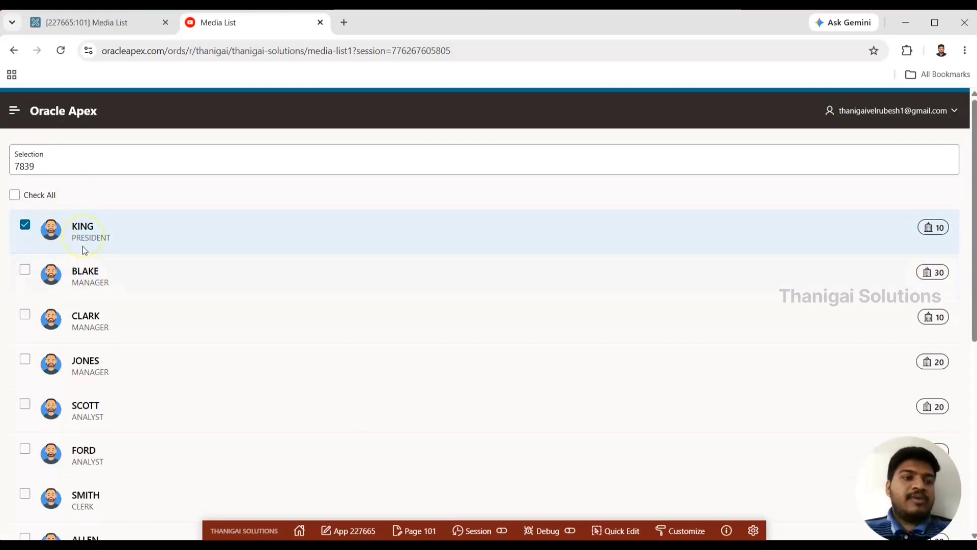
left_click(82, 270)
left_click(97, 323)
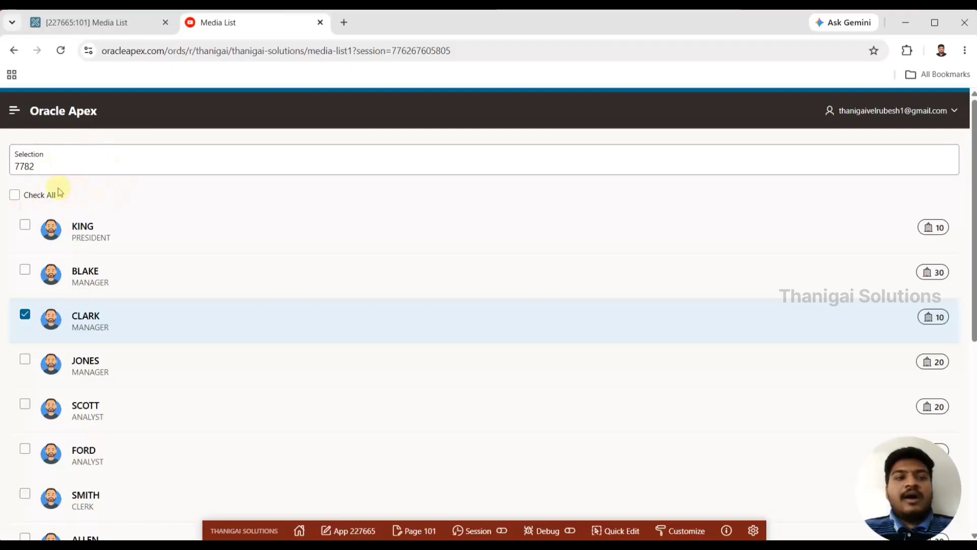
Check all rows, uncheck the first two employee rows, and compare the Selection field's value.
left_click(30, 196)
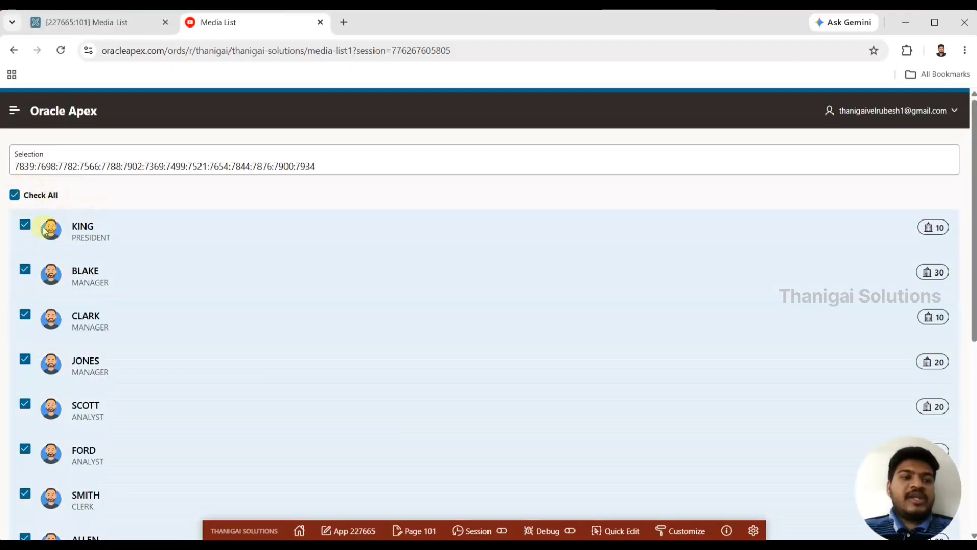
left_click(27, 227)
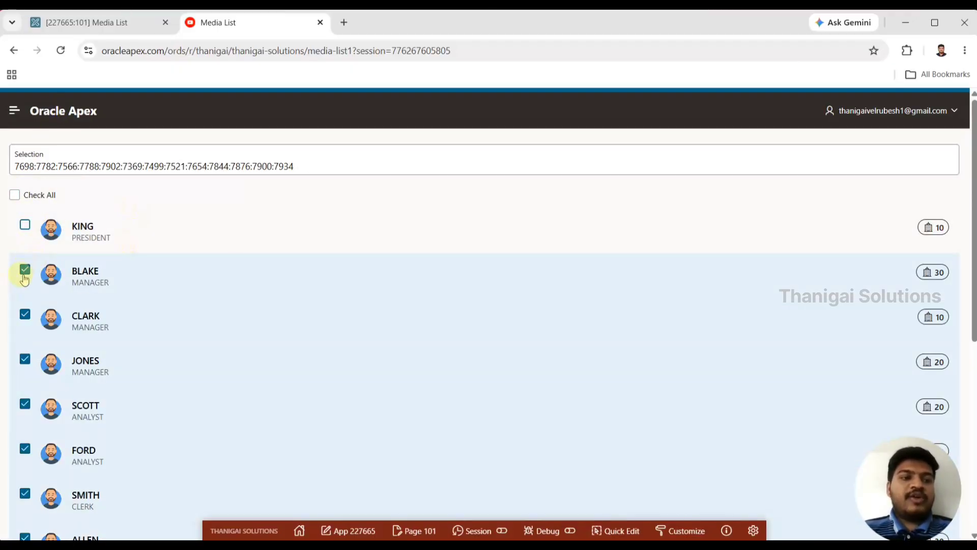
left_click(24, 275)
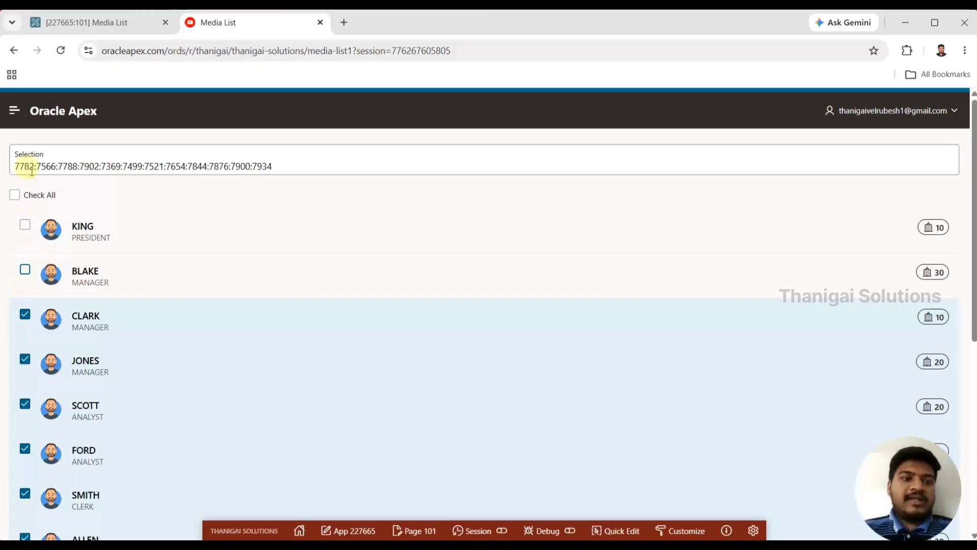
Return to the page designer and review the Media List region's remaining attributes, from row selection through pagination, entity title and messages.
left_click(125, 16)
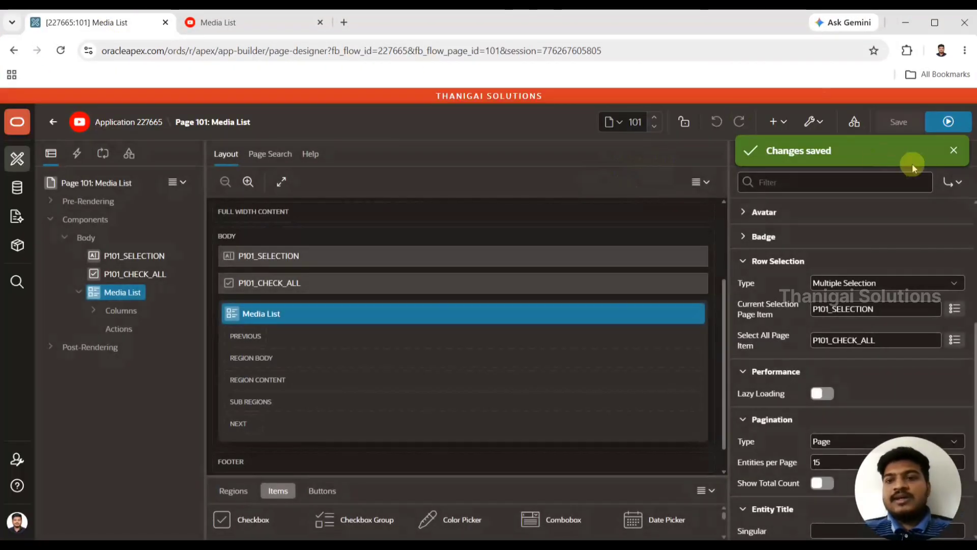
left_click(954, 151)
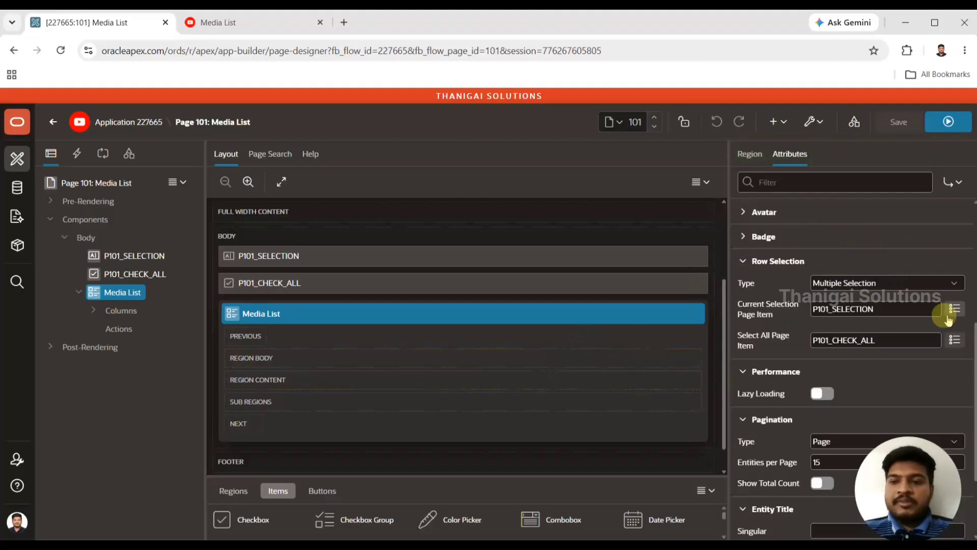
scroll(972, 344, "down", 2)
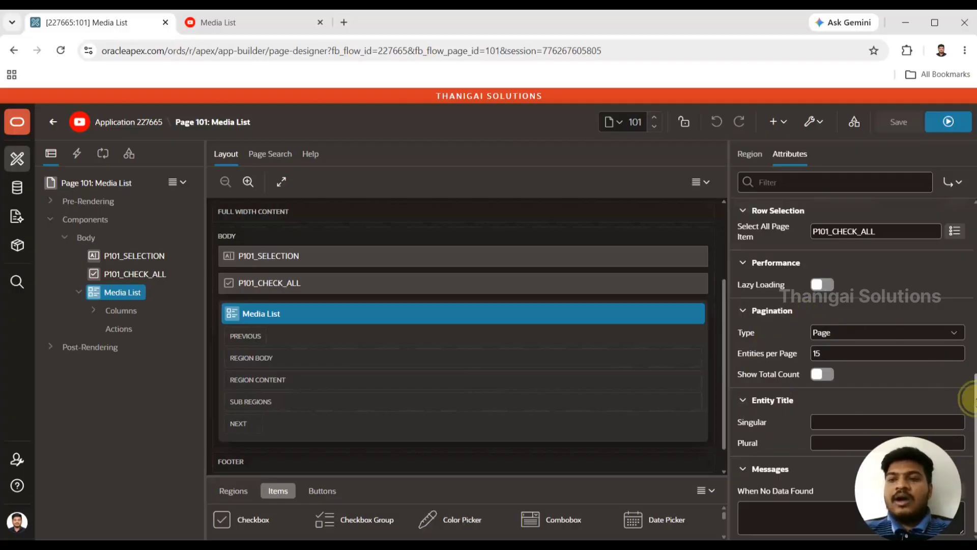
scroll(972, 401, "up", 6)
scroll(972, 504, "down", 6)
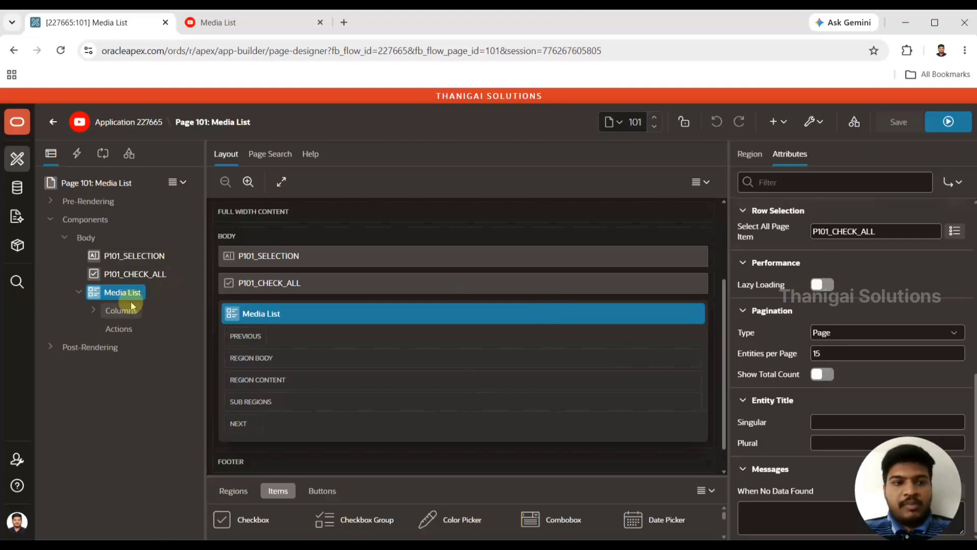
Create an action for the Media List region with position Link and behavior type Trigger Action.
left_click(120, 329)
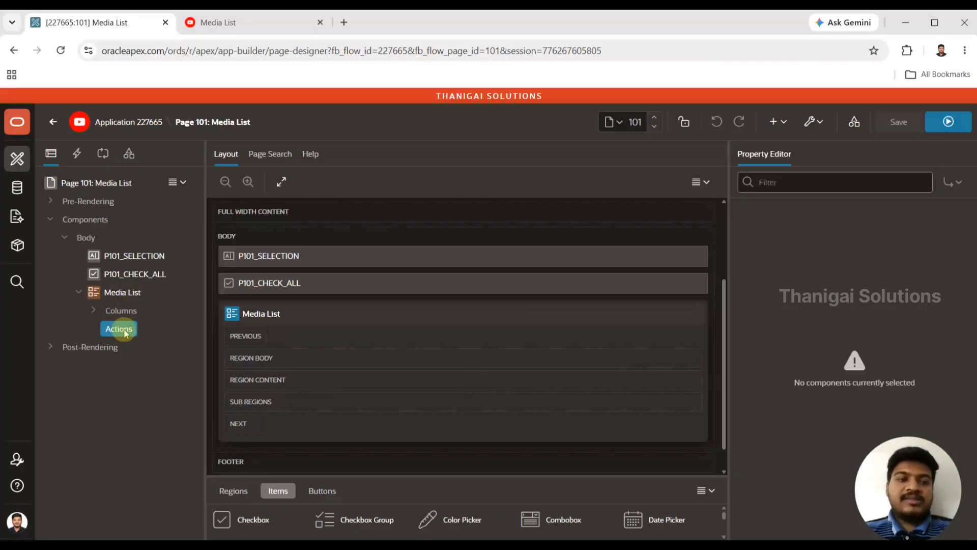
right_click(124, 329)
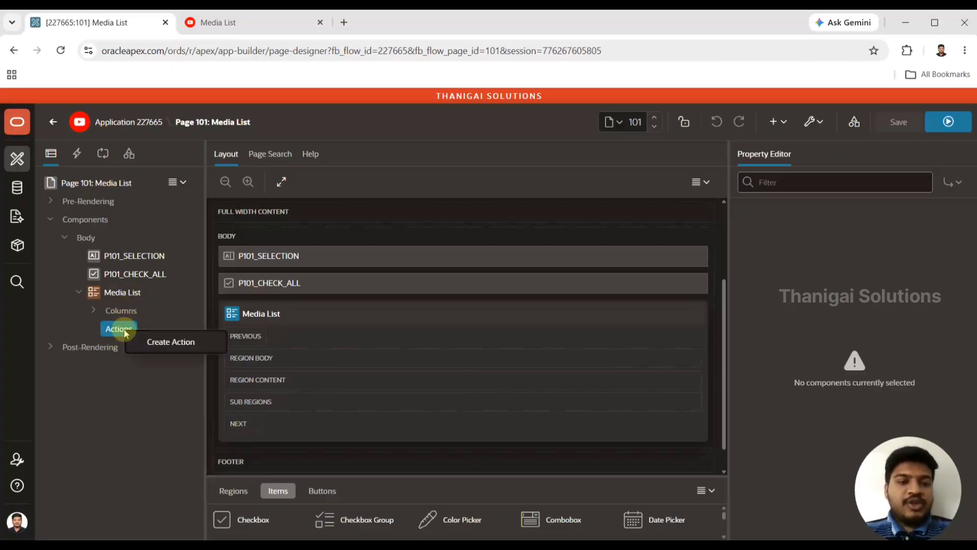
left_click(169, 345)
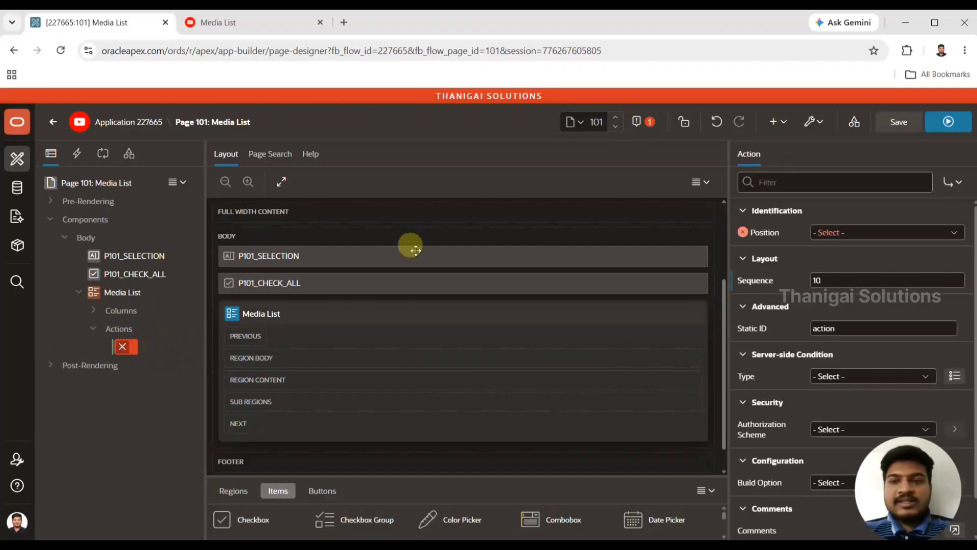
left_click(833, 230)
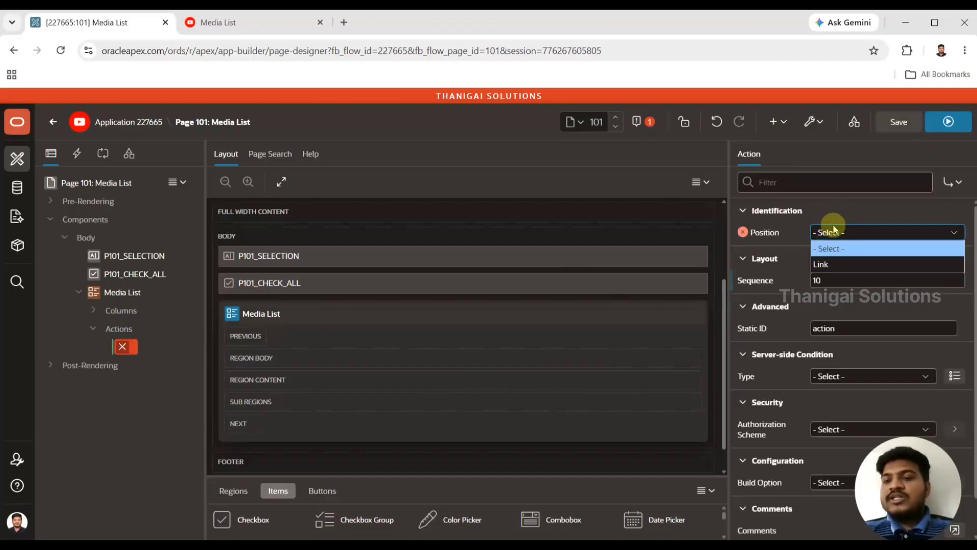
left_click(824, 265)
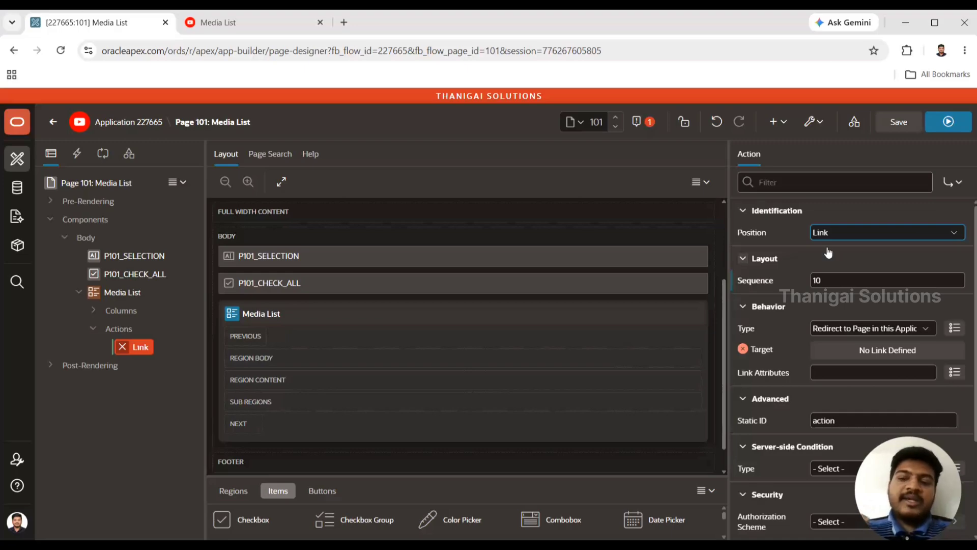
left_click(838, 331)
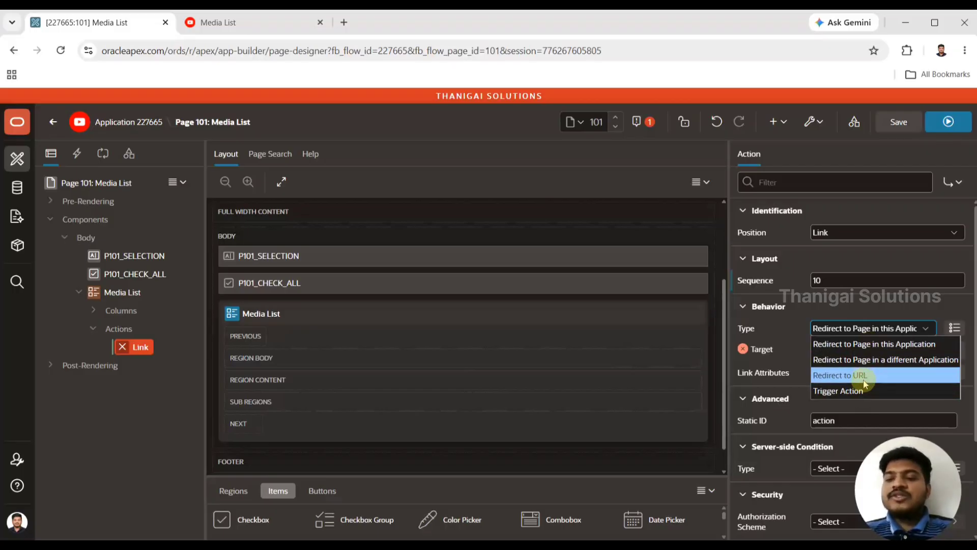
left_click(833, 393)
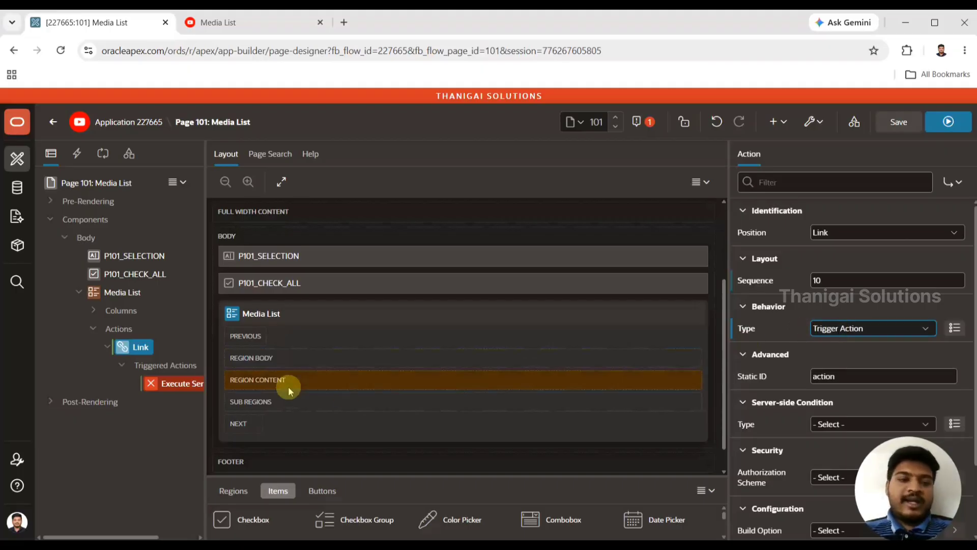
Set the link's triggered action to Execute JavaScript Code.
left_click(164, 383)
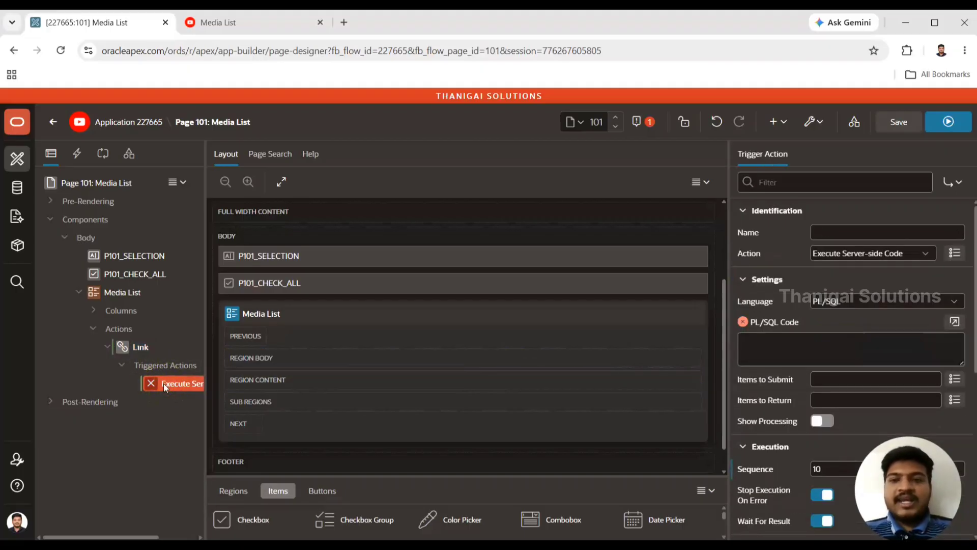
left_click(849, 255)
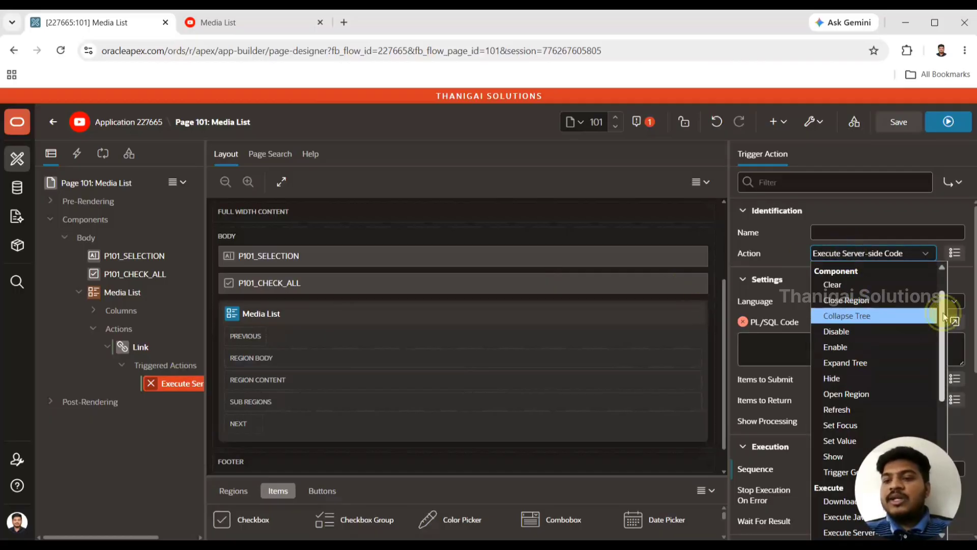
left_click_drag(944, 317, 941, 275)
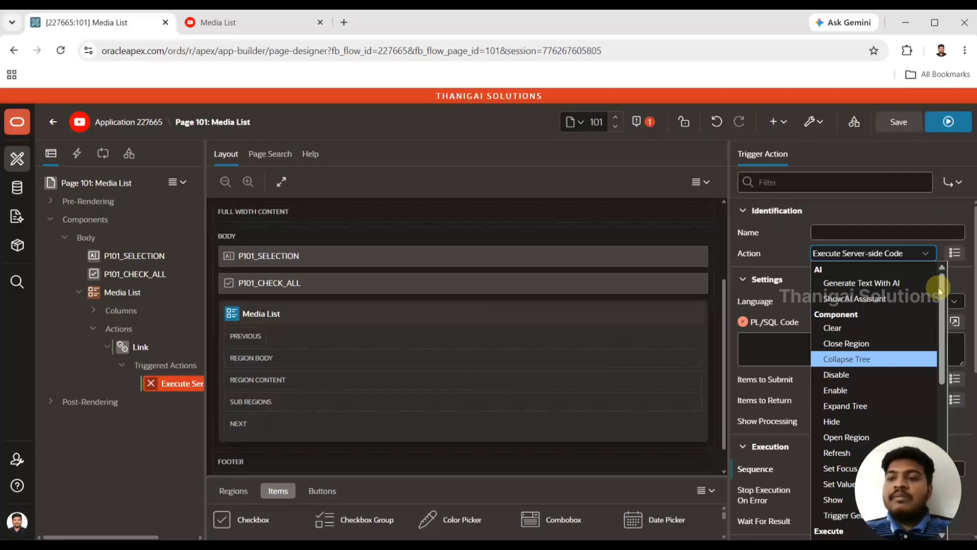
left_click_drag(940, 290, 961, 274)
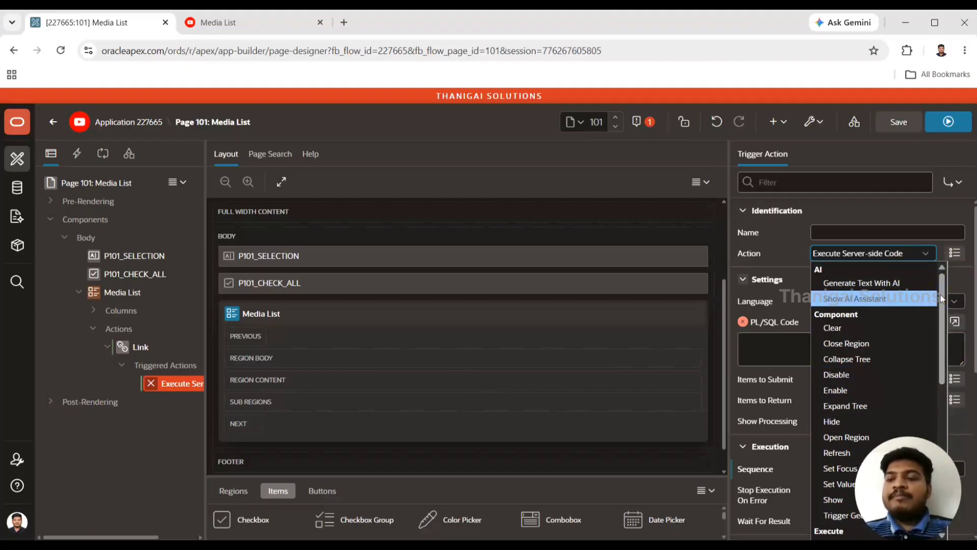
left_click_drag(942, 299, 942, 292)
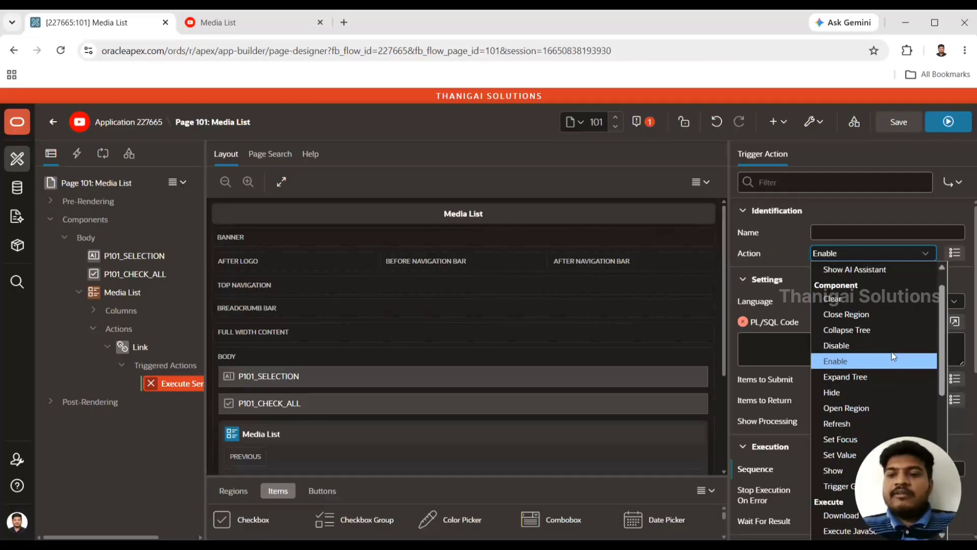
key("x")
key("e")
key("Return")
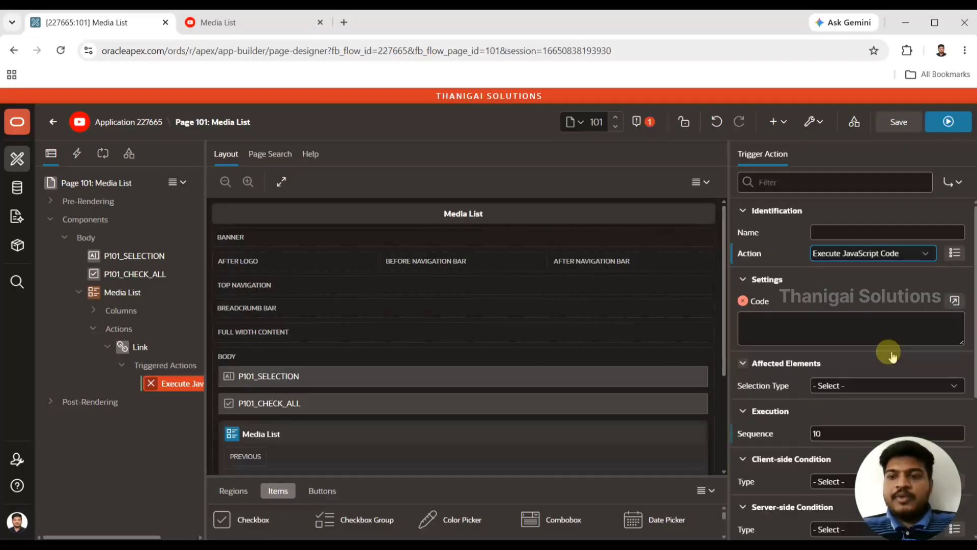
Enter alert("Clicked") as the triggered action's JavaScript code and save the page.
left_click(955, 300)
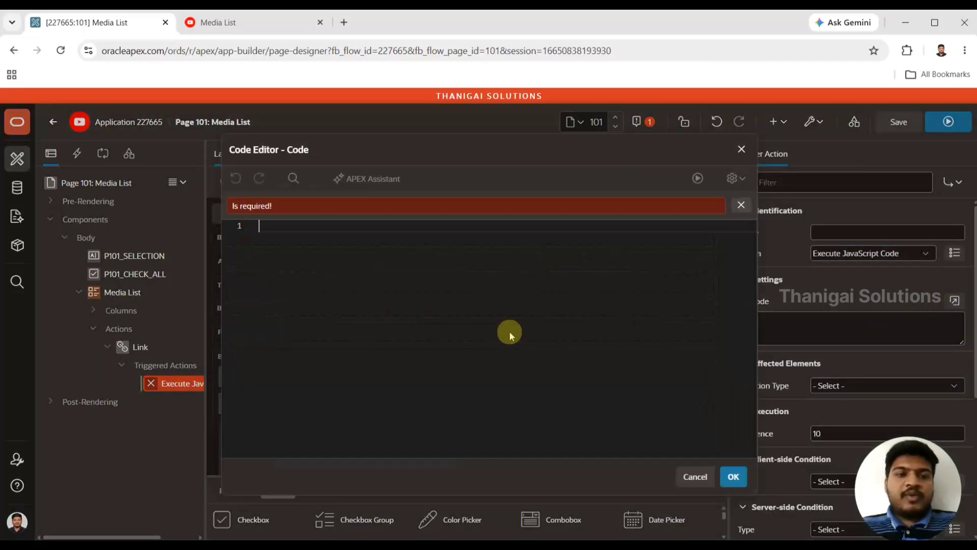
left_click(386, 299)
type("a")
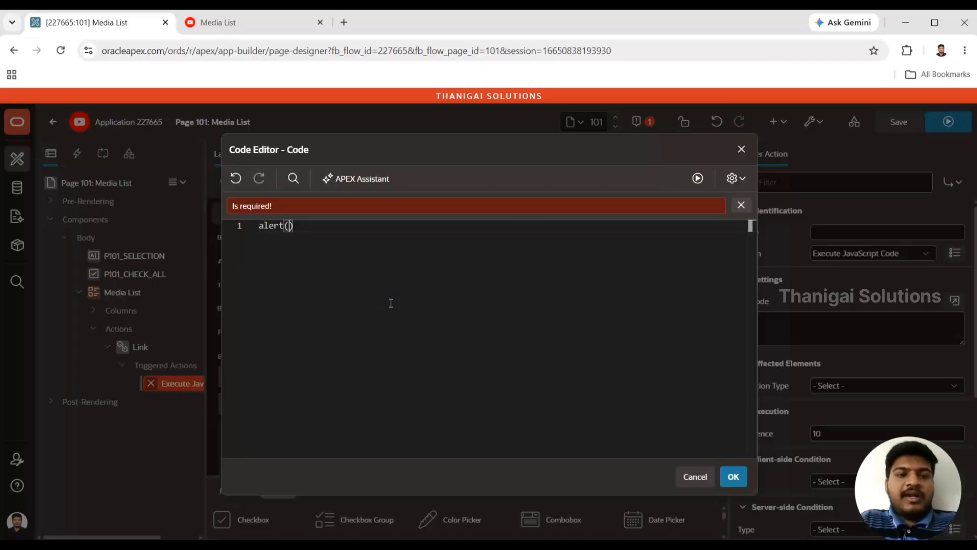
type("lert(")
type("\"Cl")
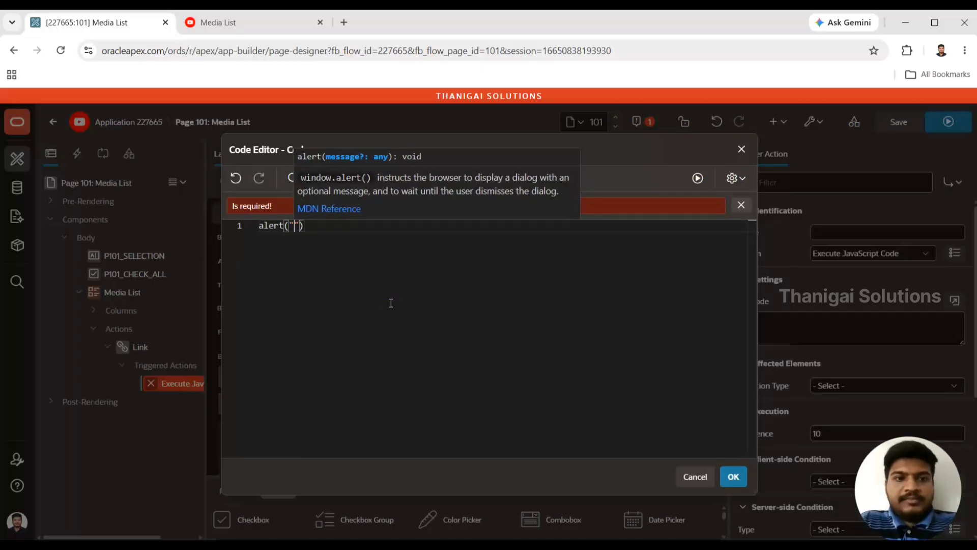
type("icked")
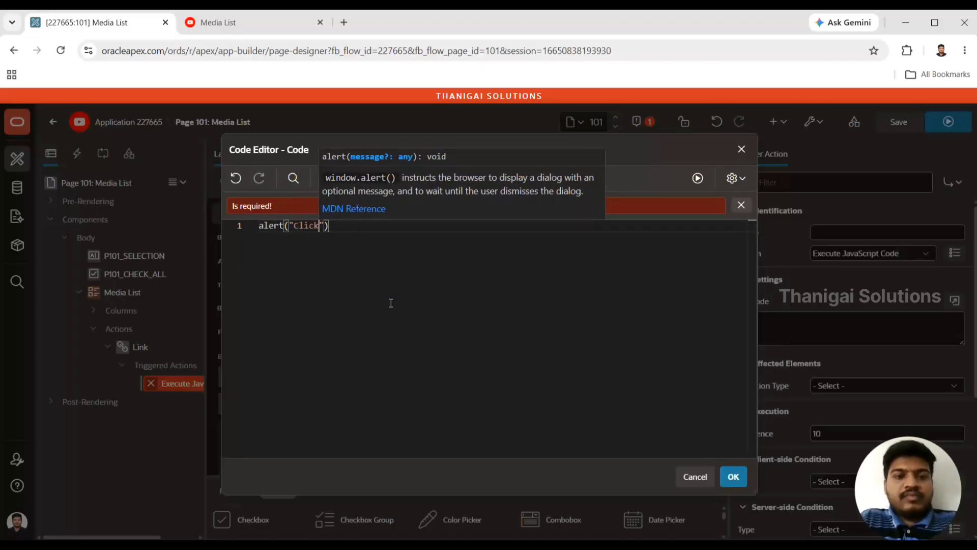
left_click(733, 476)
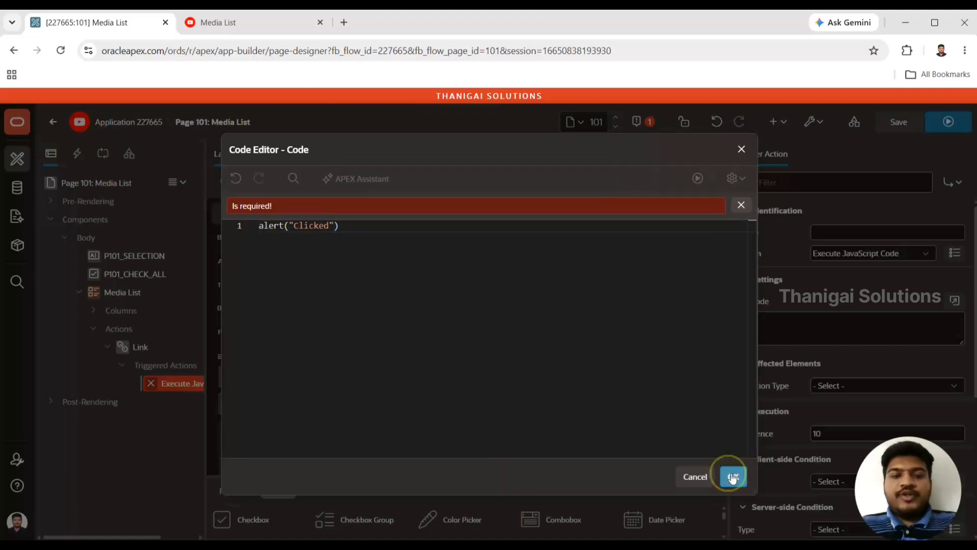
left_click(906, 122)
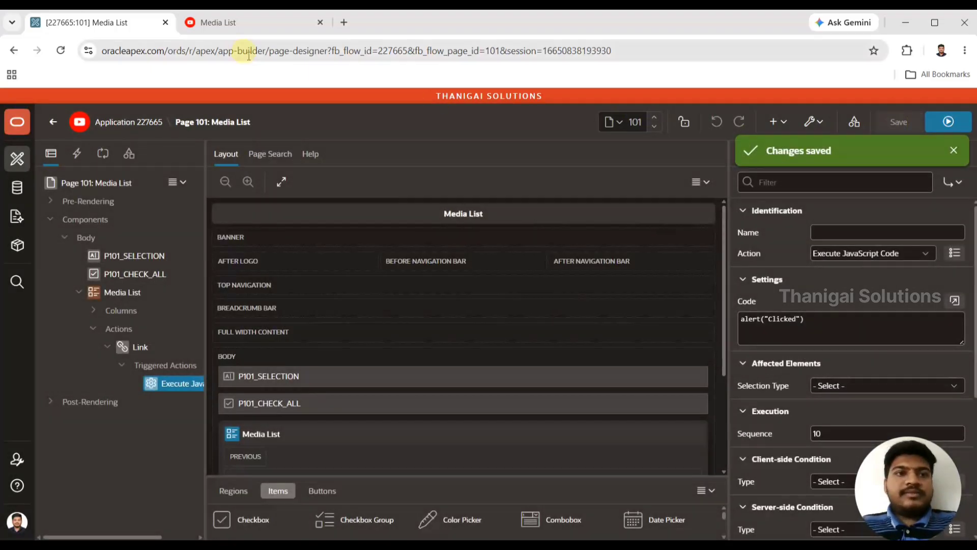
Reload the running Media List page and trigger the link on the first two employee rows, dismissing each alert.
left_click(246, 26)
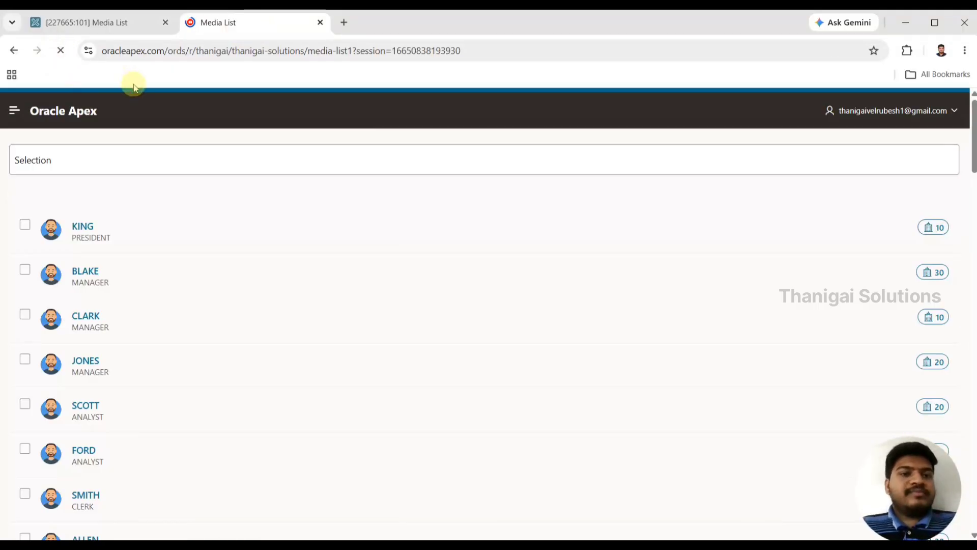
left_click(129, 228)
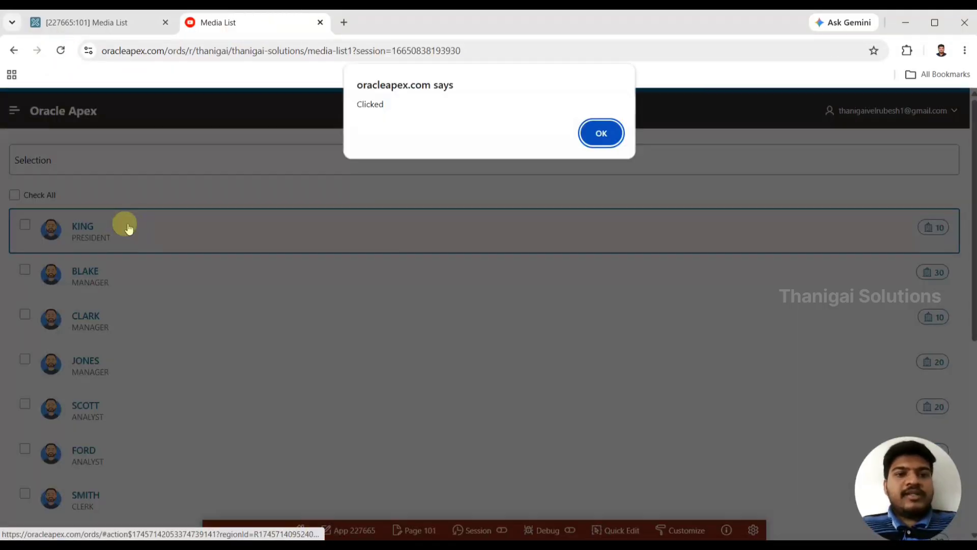
left_click(599, 138)
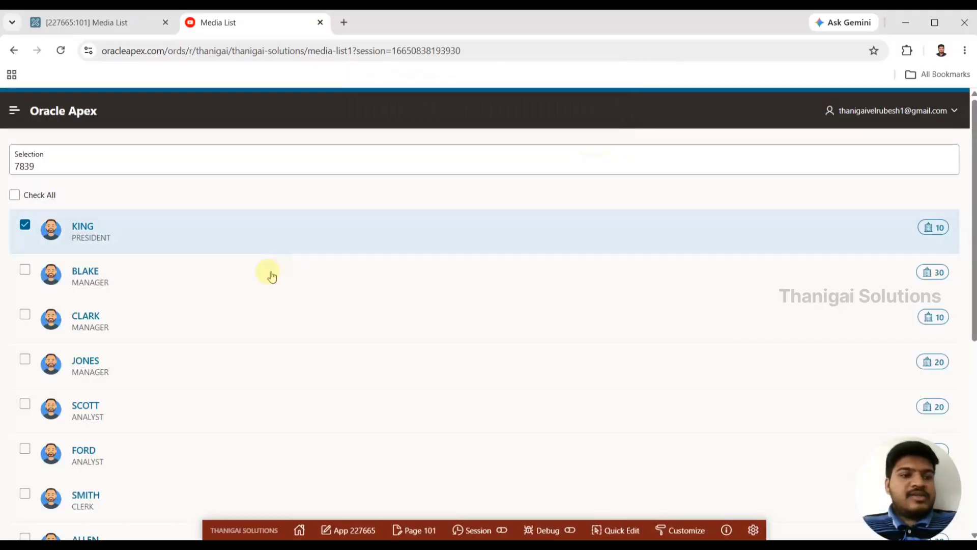
left_click(246, 286)
left_click(605, 132)
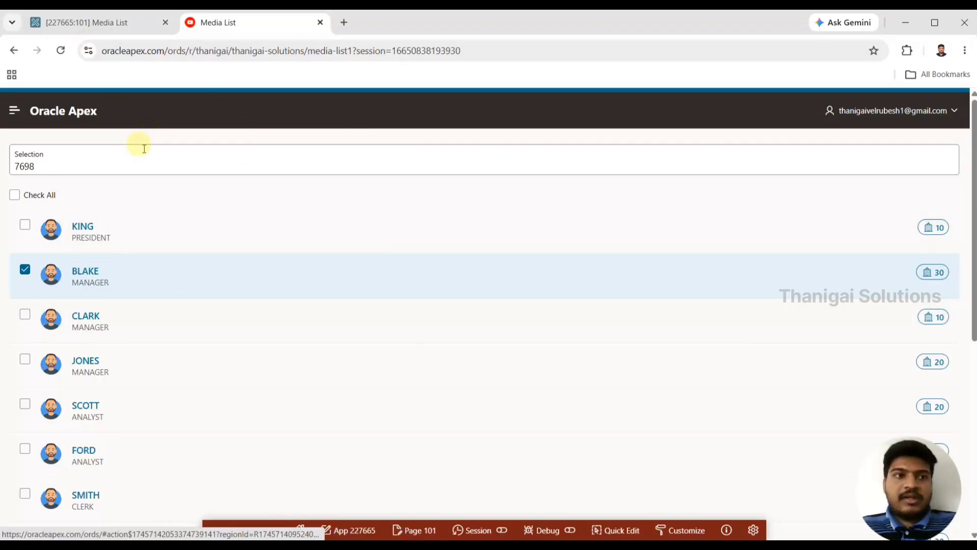
left_click(105, 22)
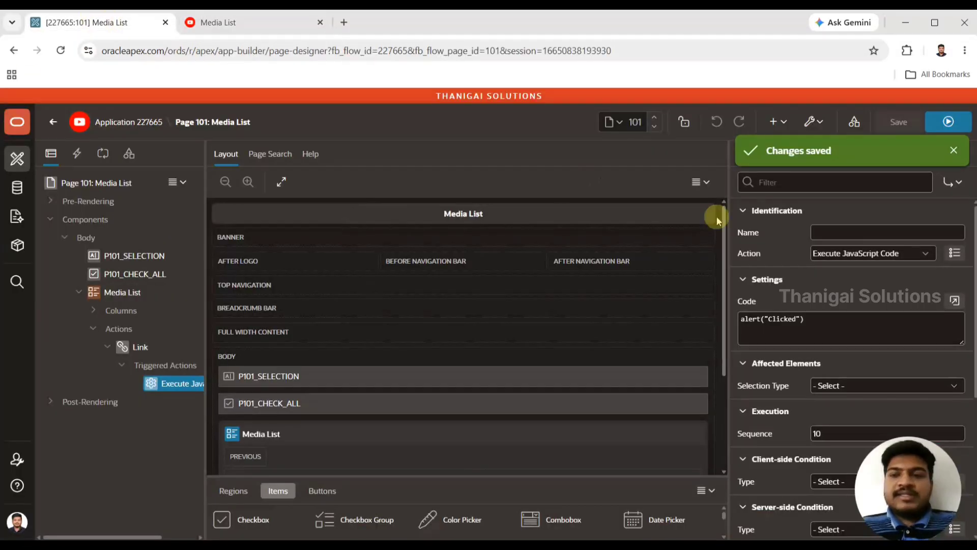
left_click(954, 150)
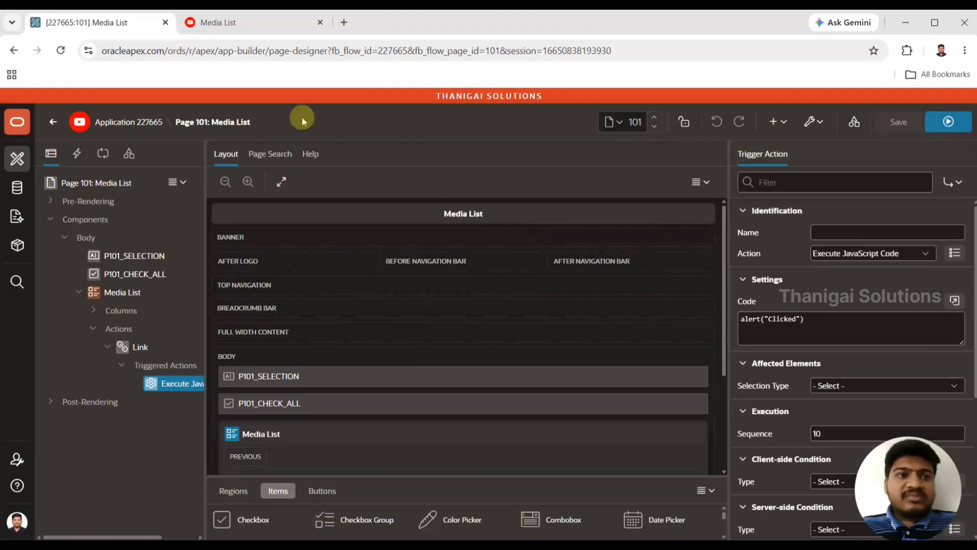
left_click(250, 22)
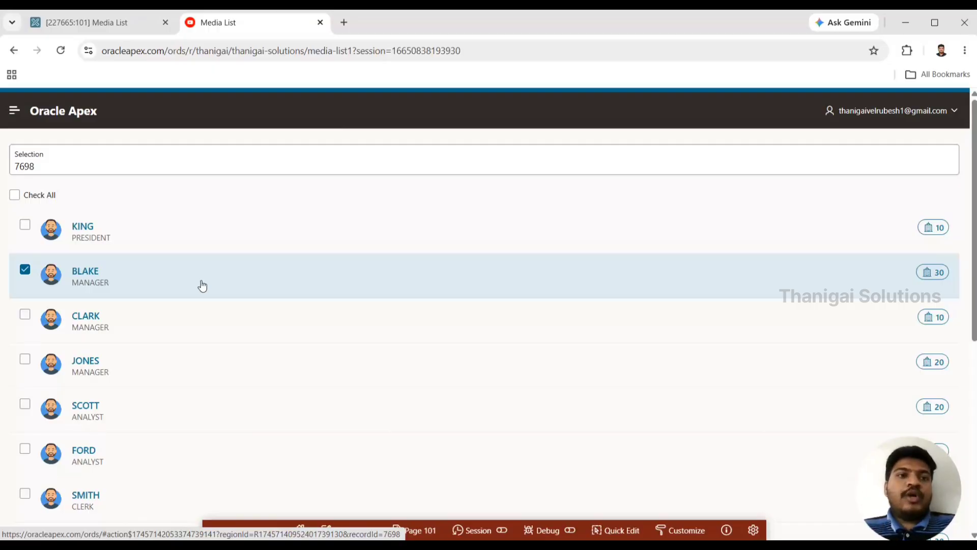
Return to the page designer and open the Media List region's attributes.
left_click(118, 24)
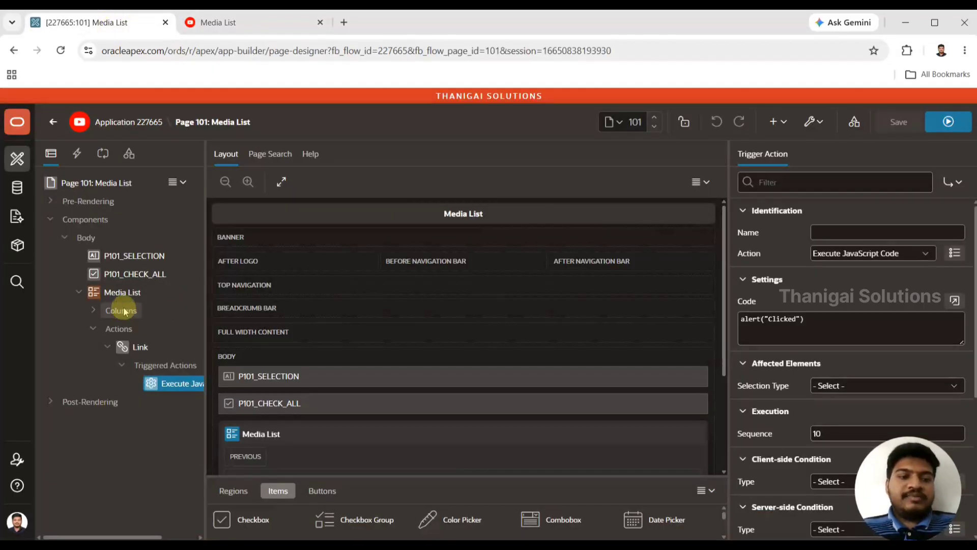
left_click(140, 290)
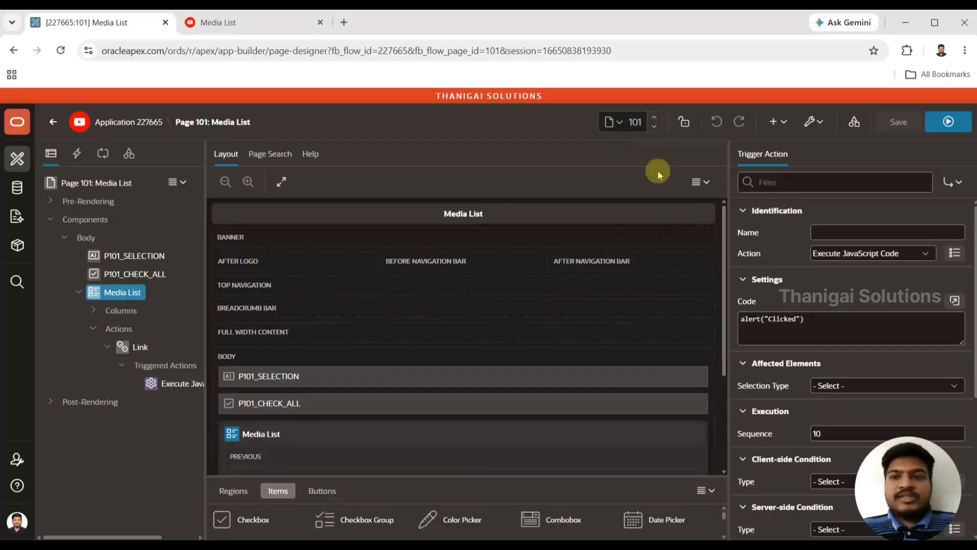
left_click(807, 157)
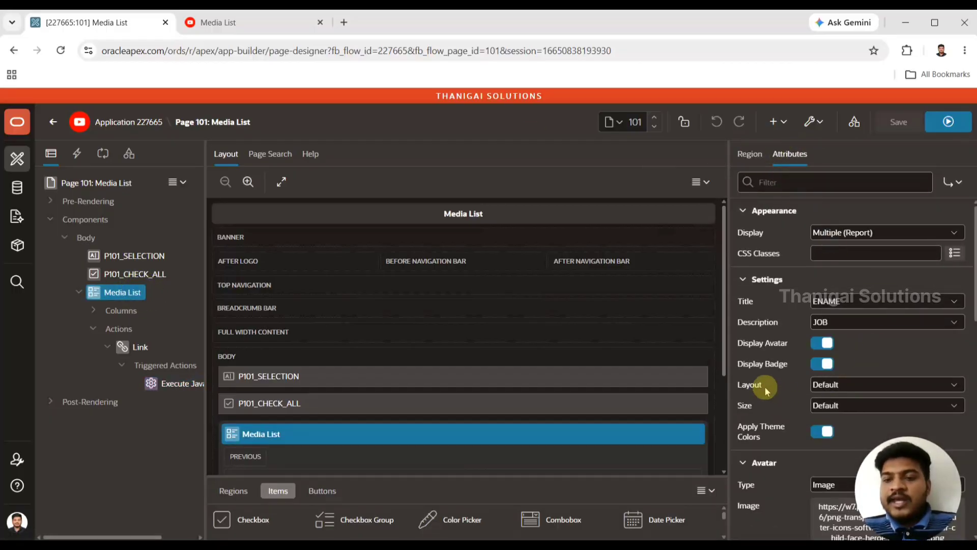
Set the Media List layout to 3 Column Grid, save, and reload the running page to check it.
left_click(817, 386)
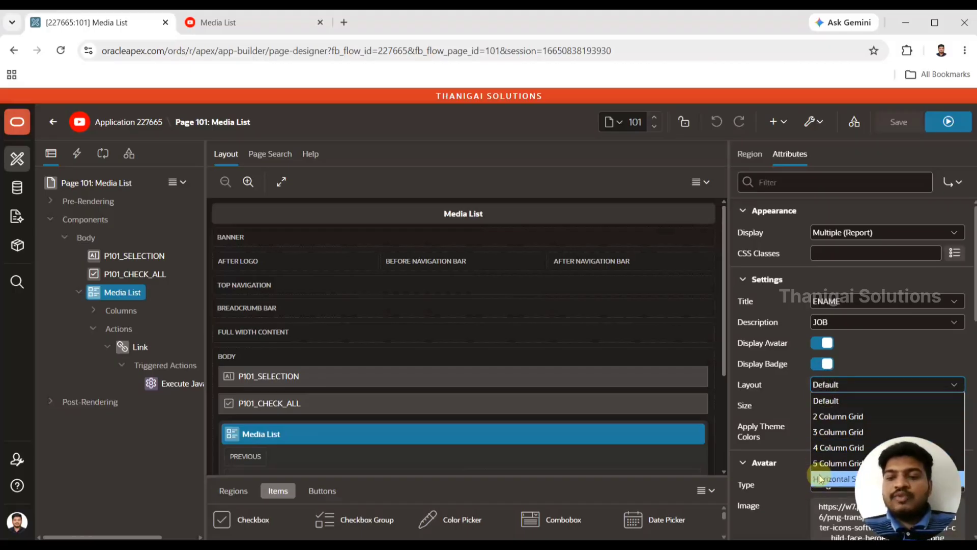
left_click(829, 435)
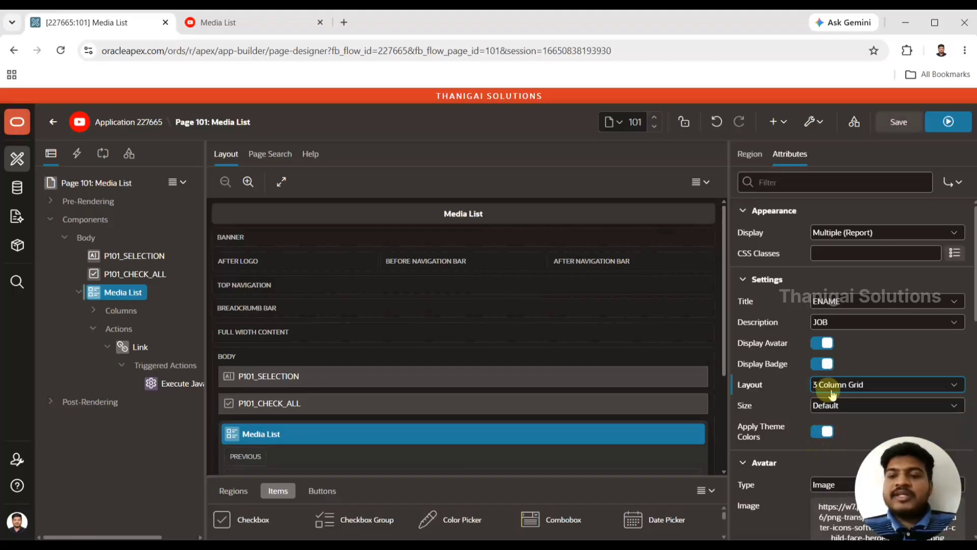
left_click(899, 121)
left_click(255, 29)
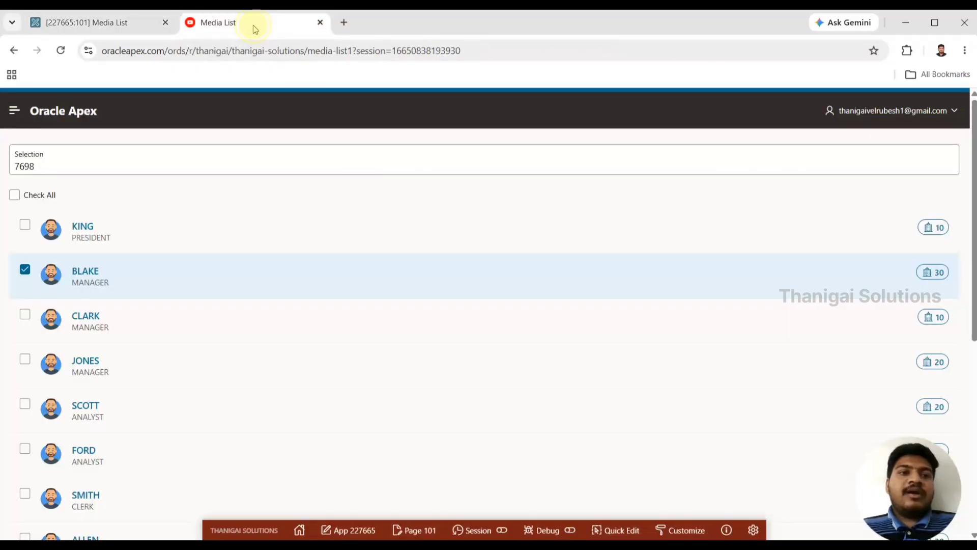
left_click(61, 49)
key("Return")
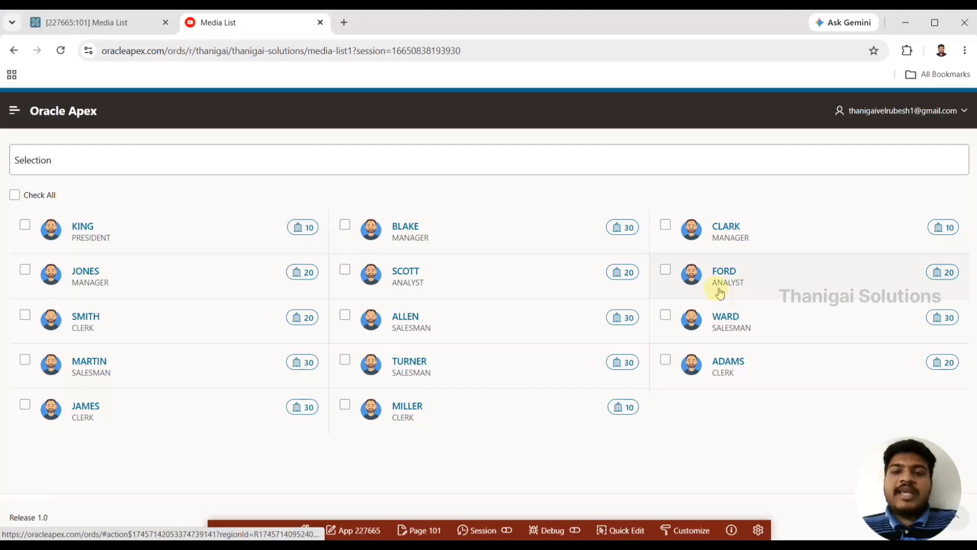
Set the Media List region's layout to 2 Column Grid in the page designer and save the page.
left_click(124, 23)
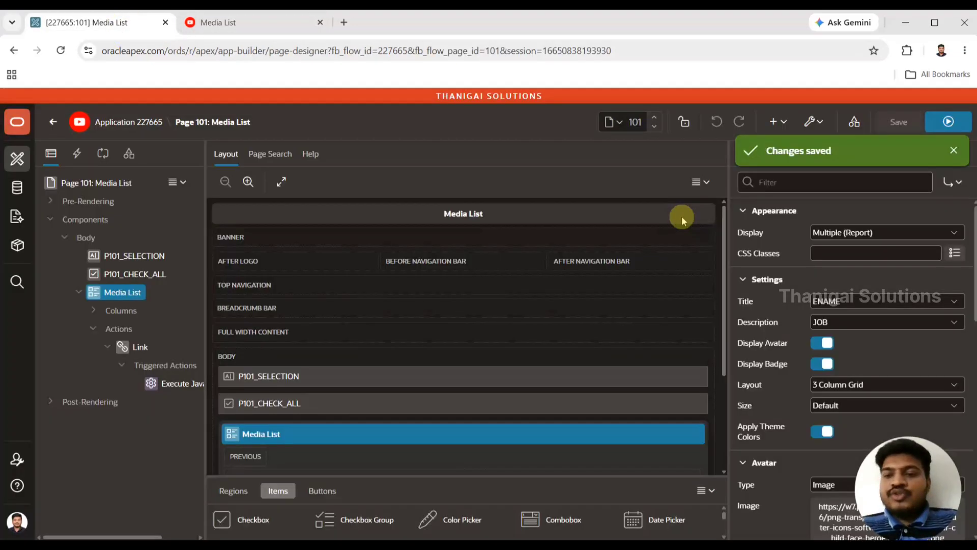
left_click(838, 386)
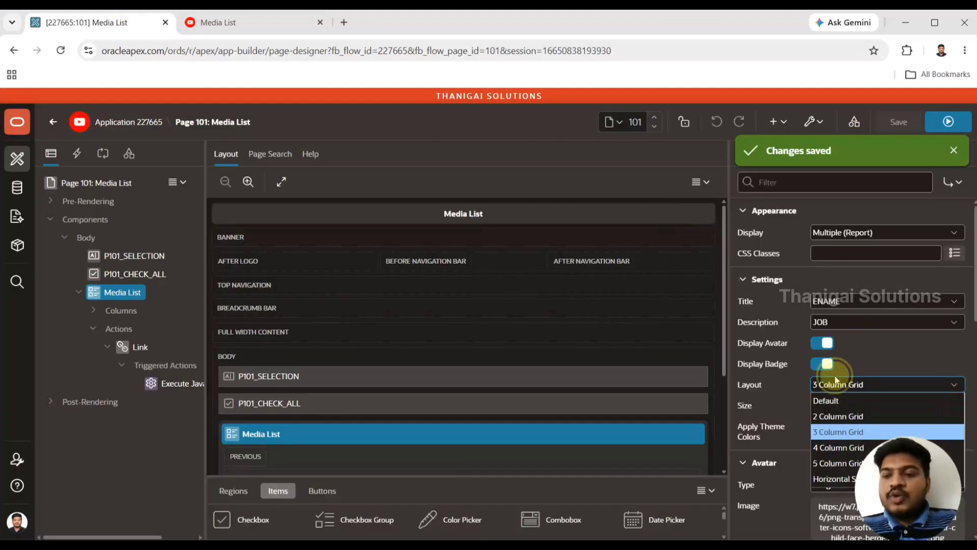
left_click(829, 415)
left_click(899, 122)
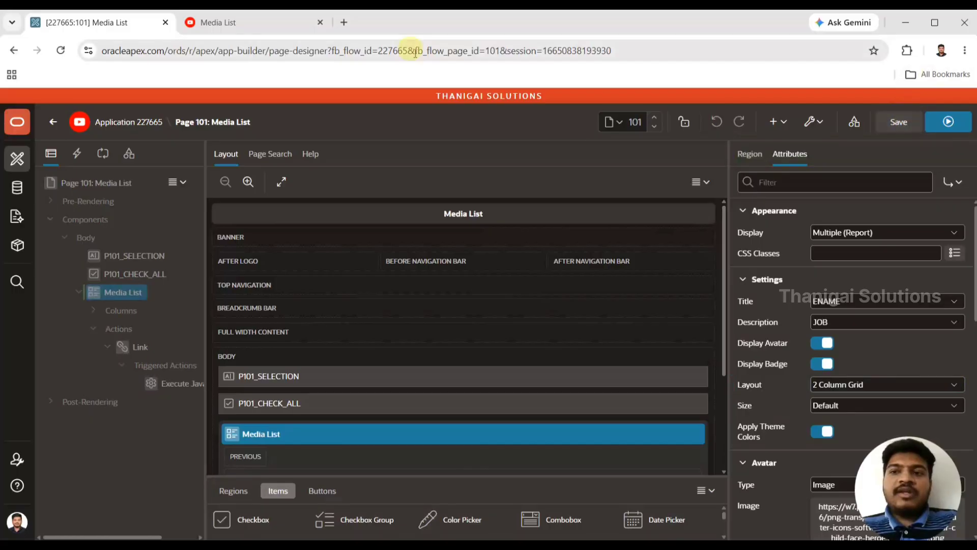
Reload the running page and examine the employee list in the two-column layout.
left_click(219, 22)
left_click(60, 51)
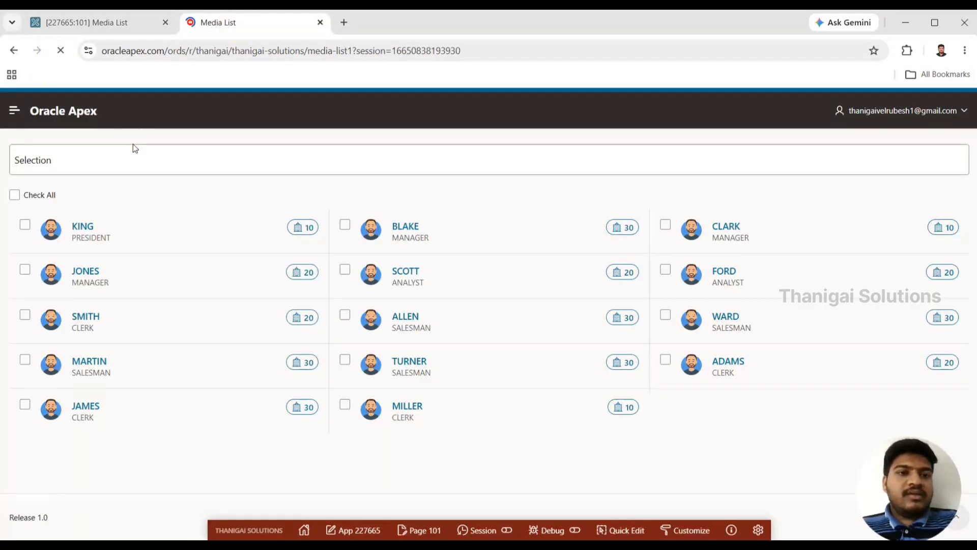
scroll(559, 274, "down", 1)
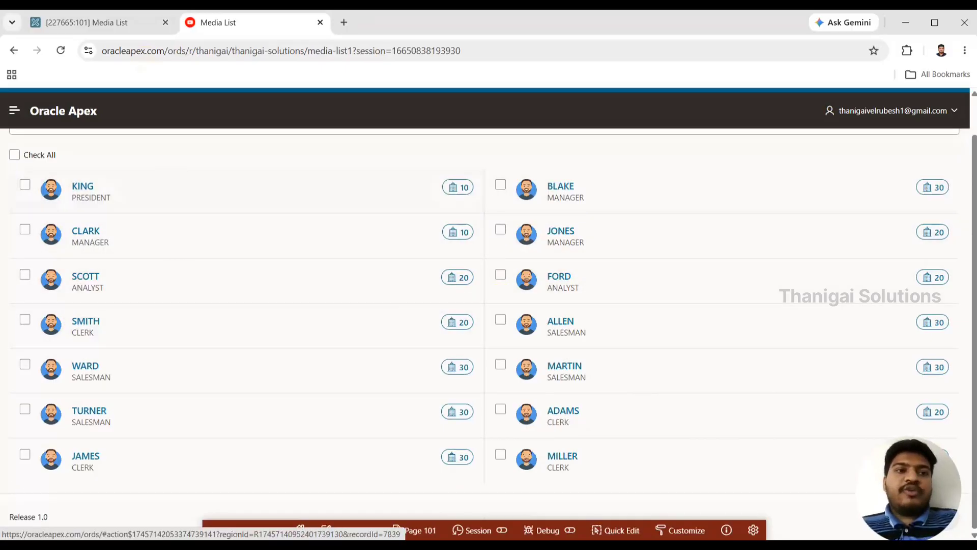
Return to the page designer and review the Media List region's Size options, keeping Default.
left_click(134, 23)
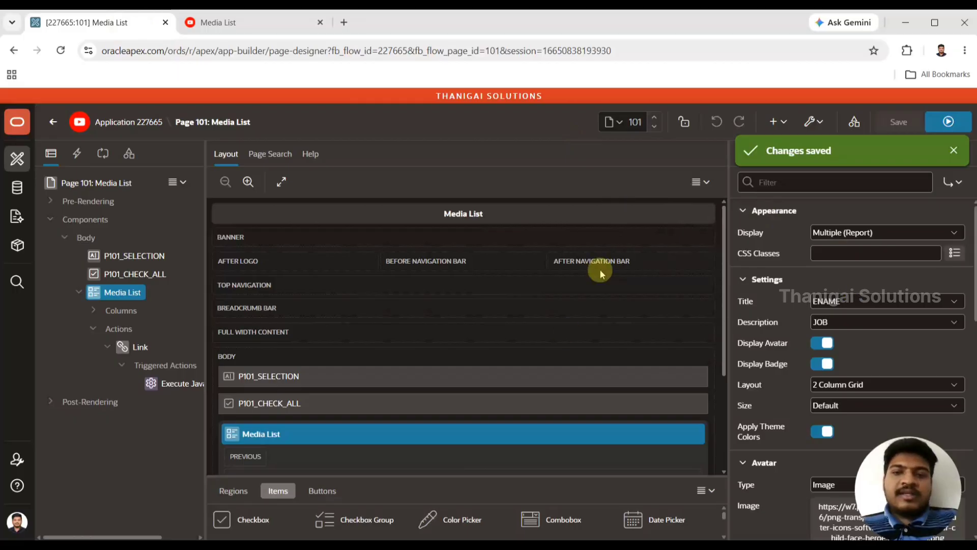
left_click(953, 150)
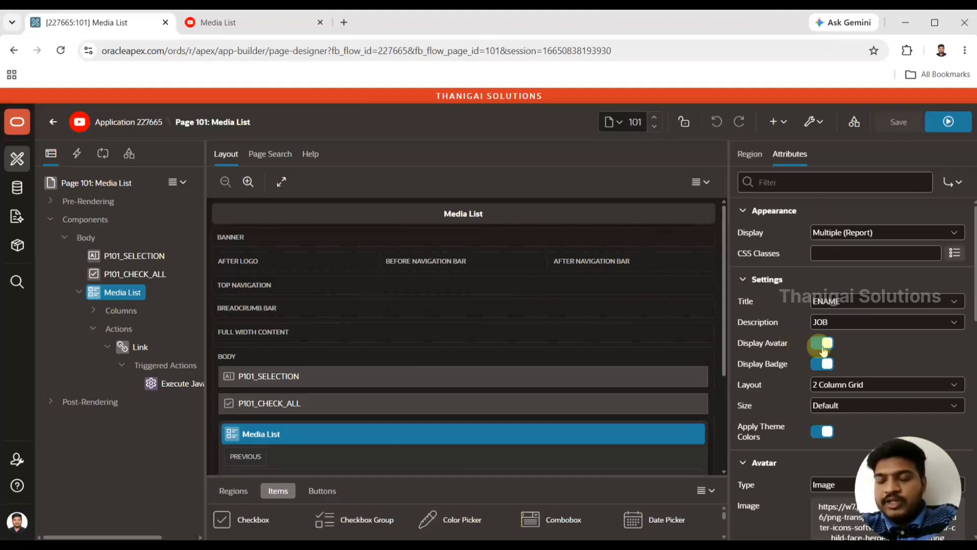
left_click(854, 408)
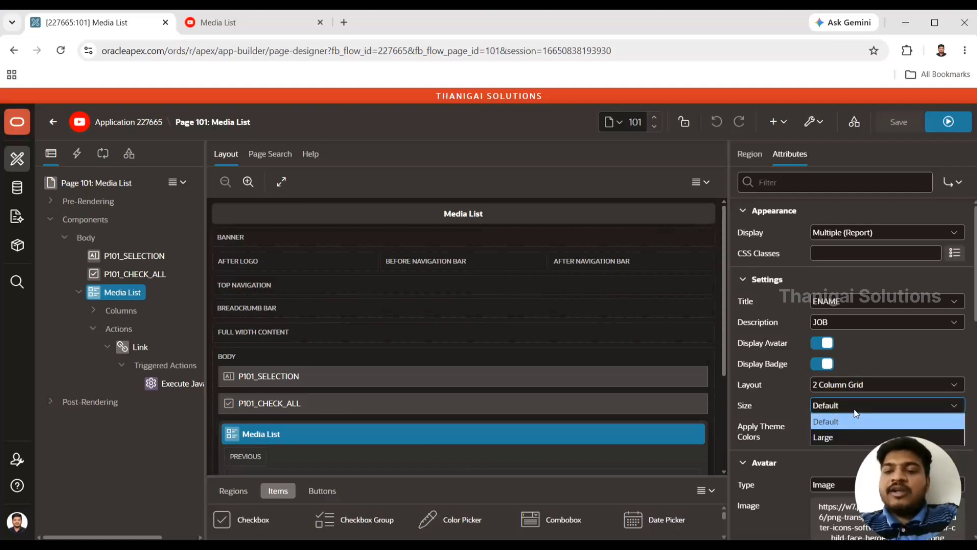
left_click(769, 409)
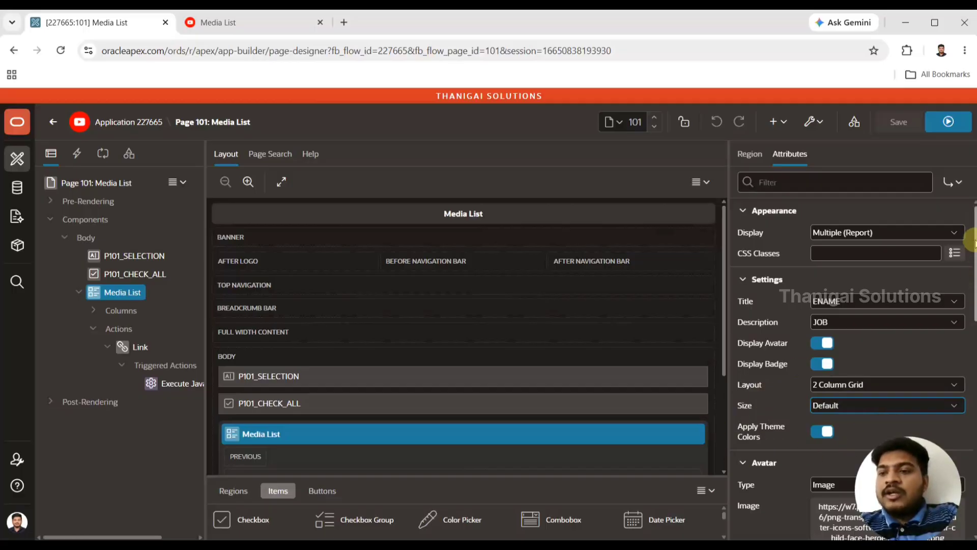
Review the Media List region's attributes, covering the Avatar, Badge, Row Selection, Performance and Pagination settings.
left_click_drag(973, 239, 973, 305)
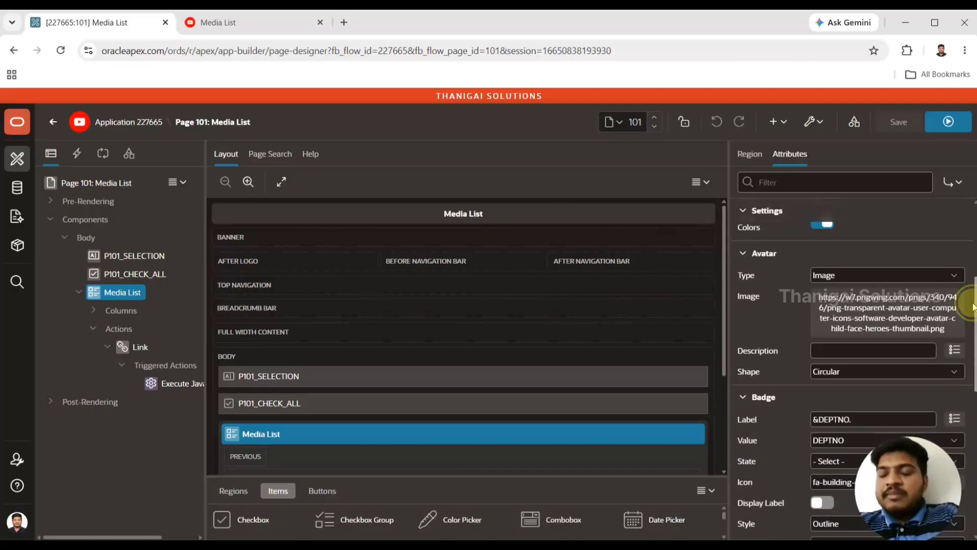
scroll(886, 290, "down", 1)
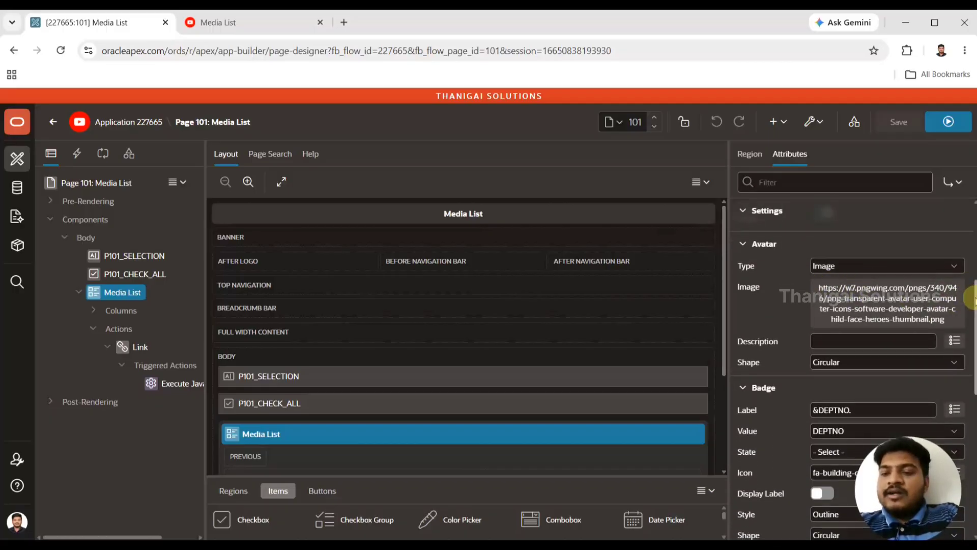
left_click_drag(973, 301, 974, 332)
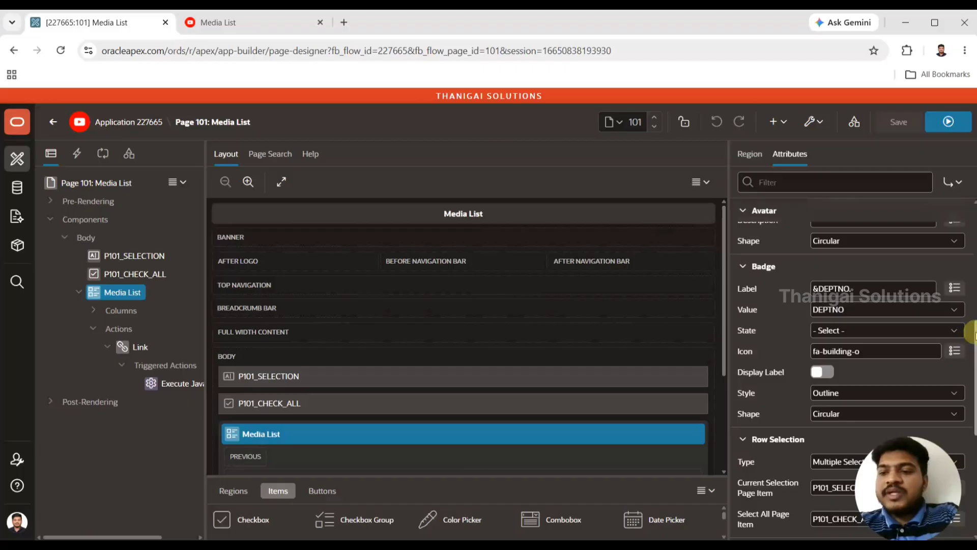
scroll(840, 336, "down", 3)
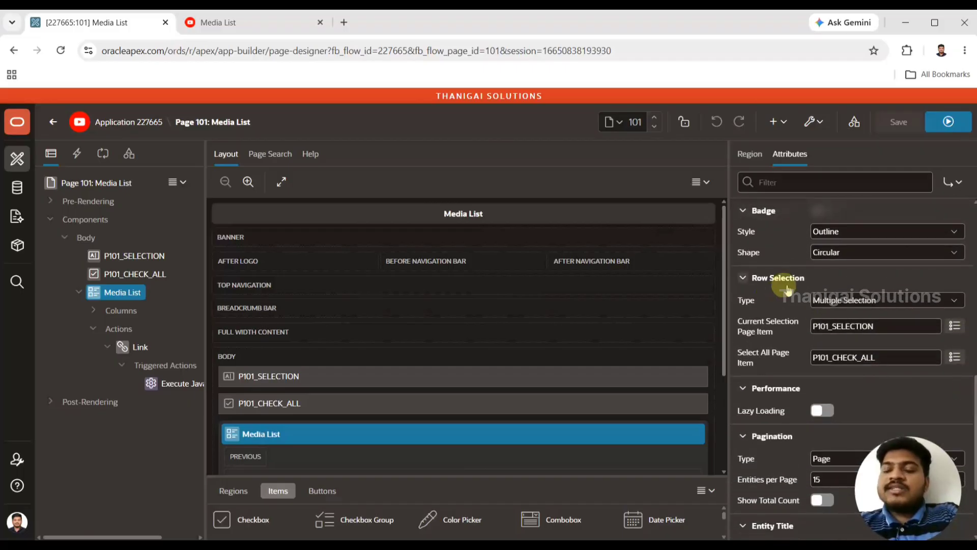
left_click(871, 326)
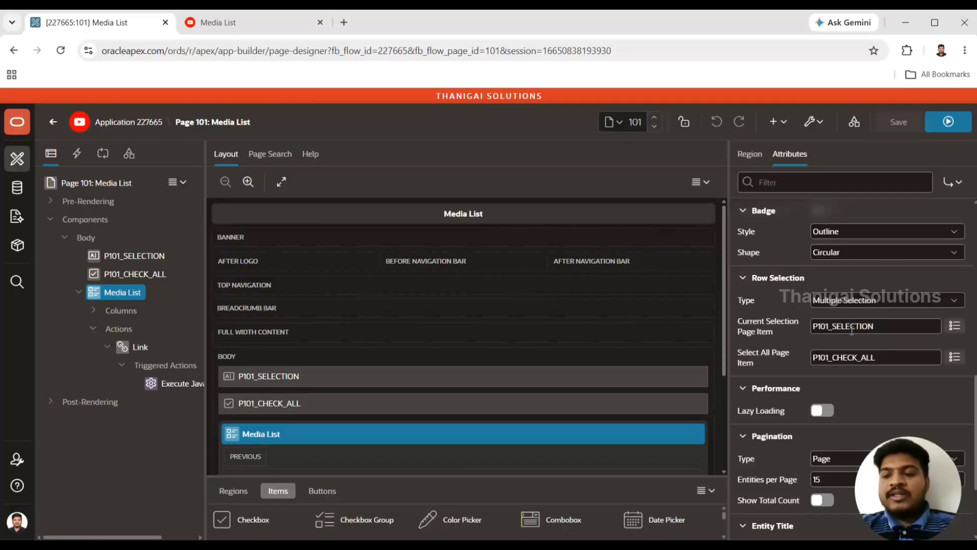
left_click(975, 390)
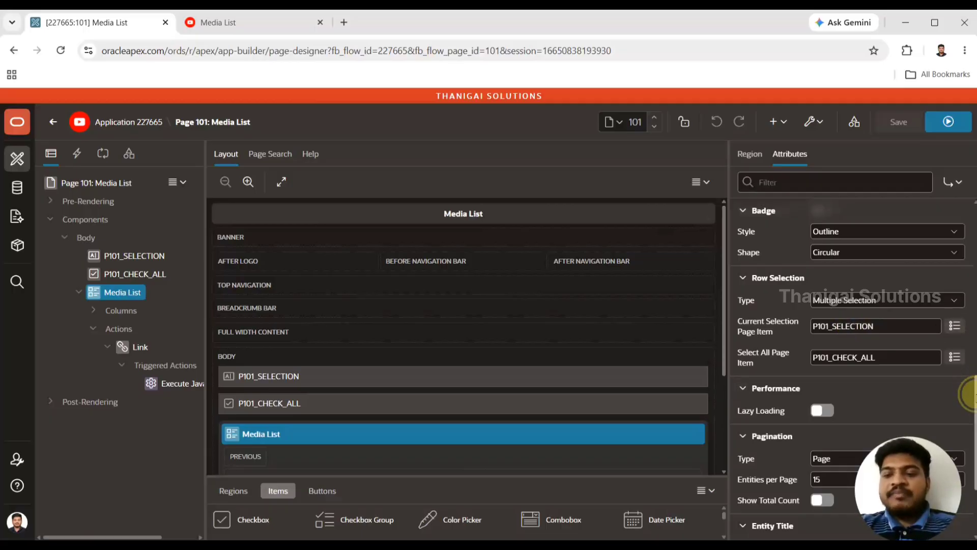
left_click_drag(975, 397, 963, 201)
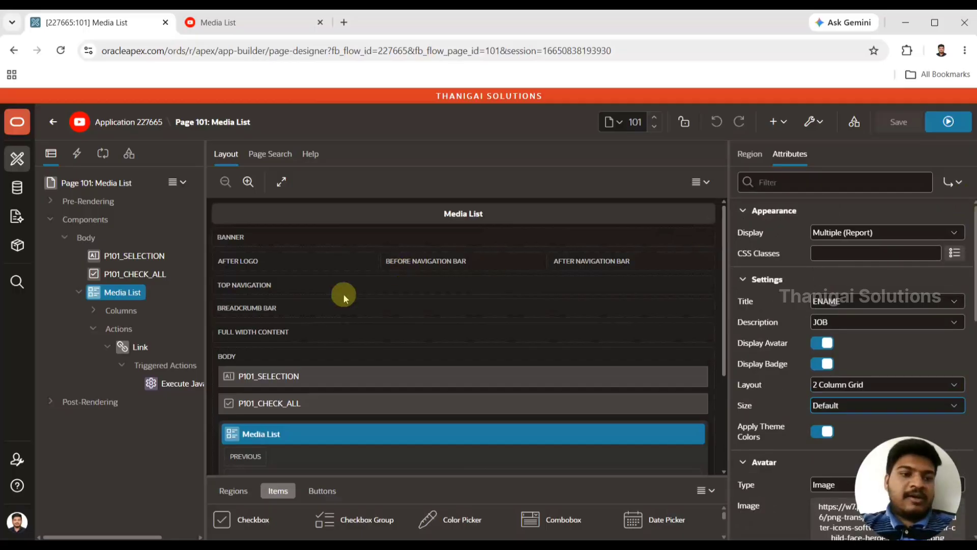
Review the Media List's Link action and its triggered Execute JavaScript Code action, including the code, and return to the region's properties.
left_click(138, 352)
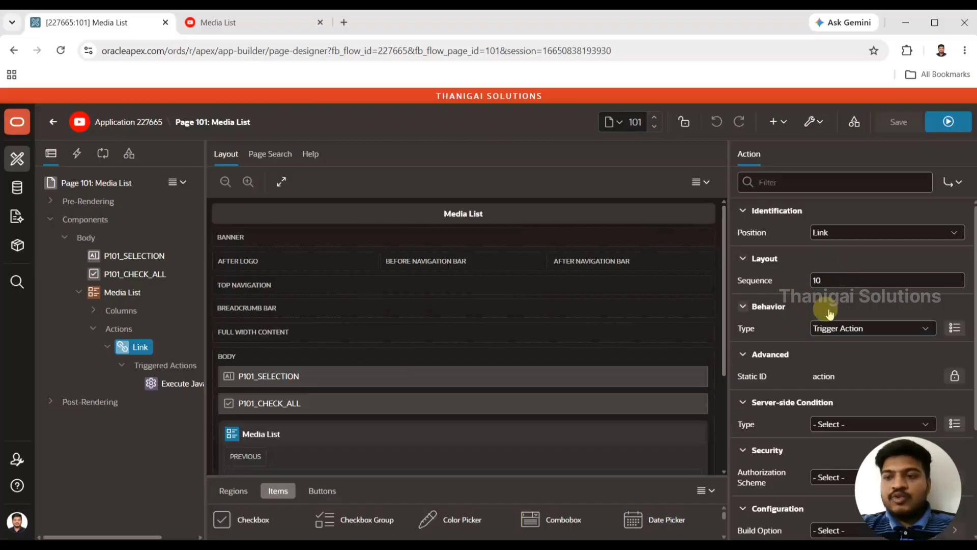
left_click(169, 377)
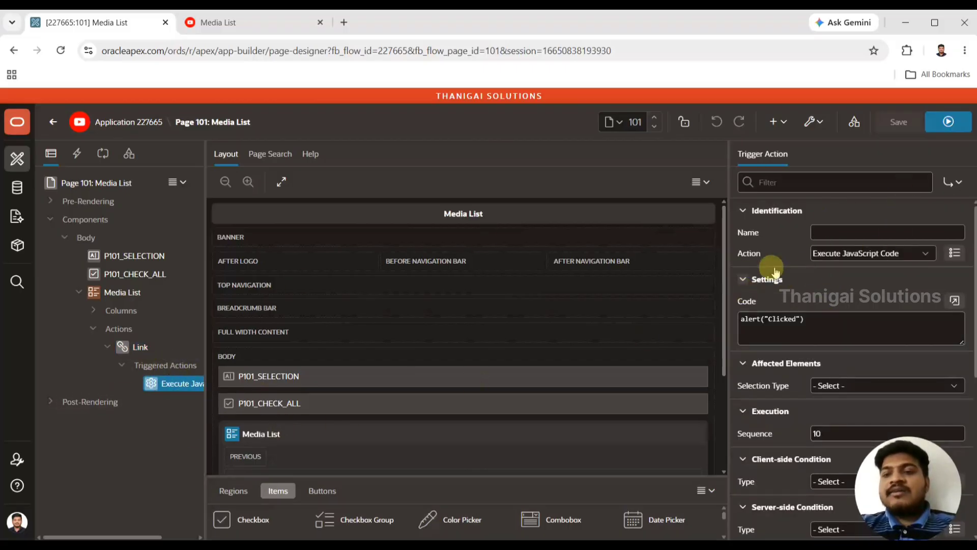
left_click_drag(828, 323, 563, 332)
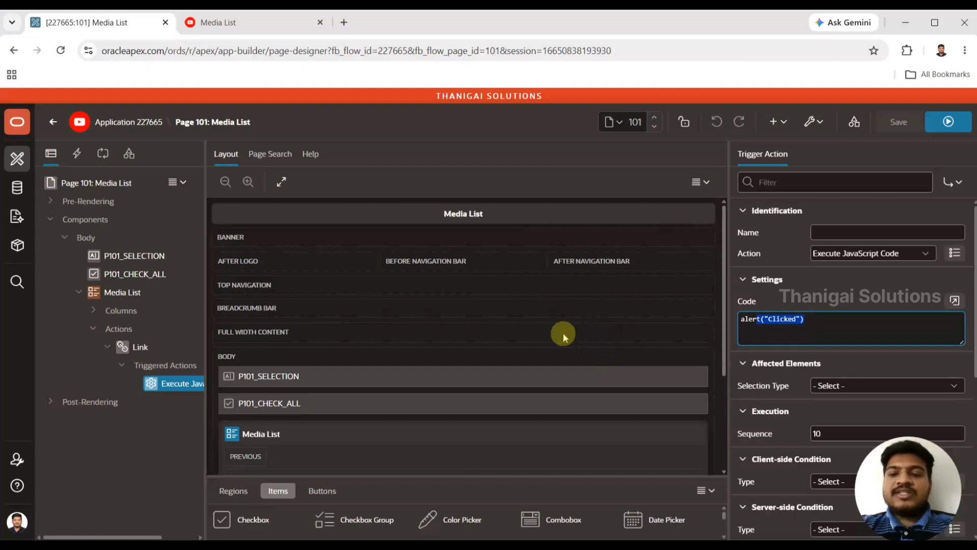
left_click(761, 331)
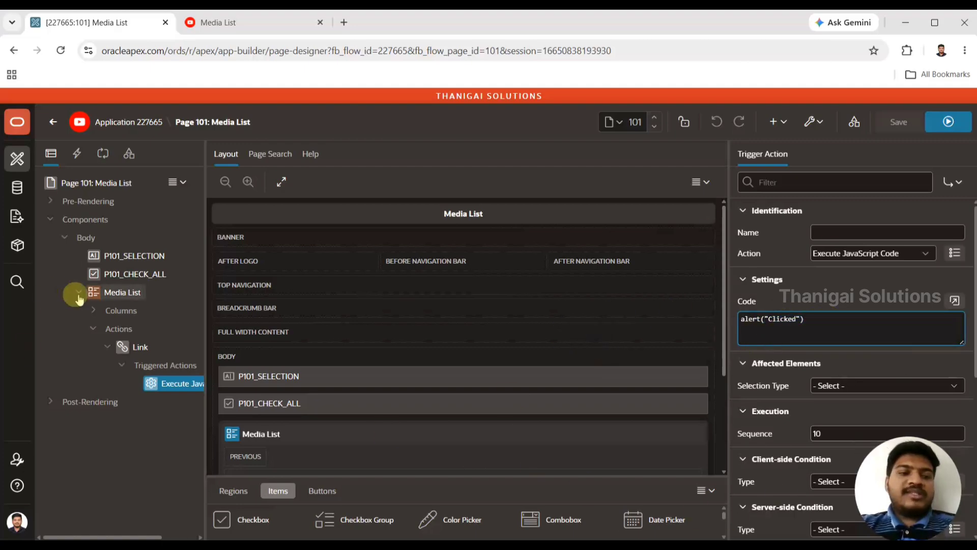
left_click(124, 298)
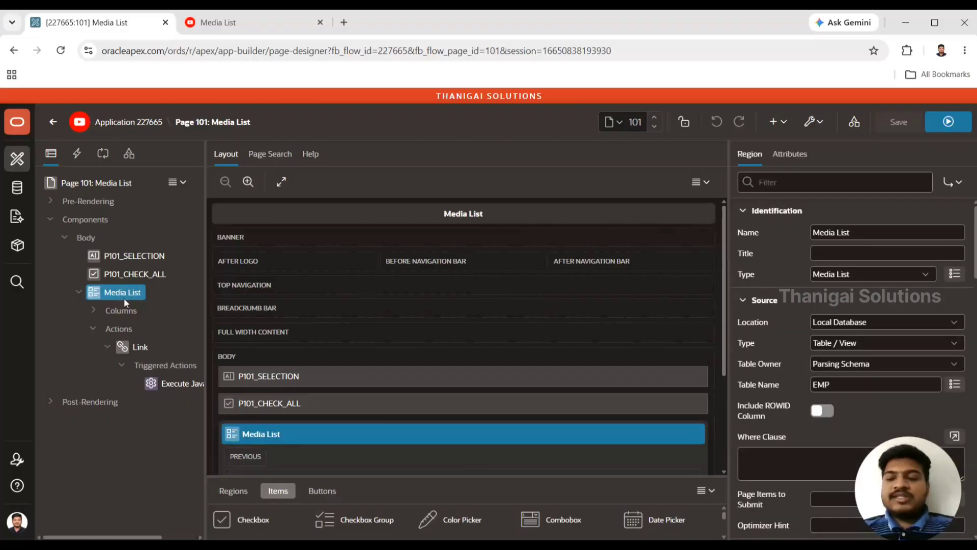